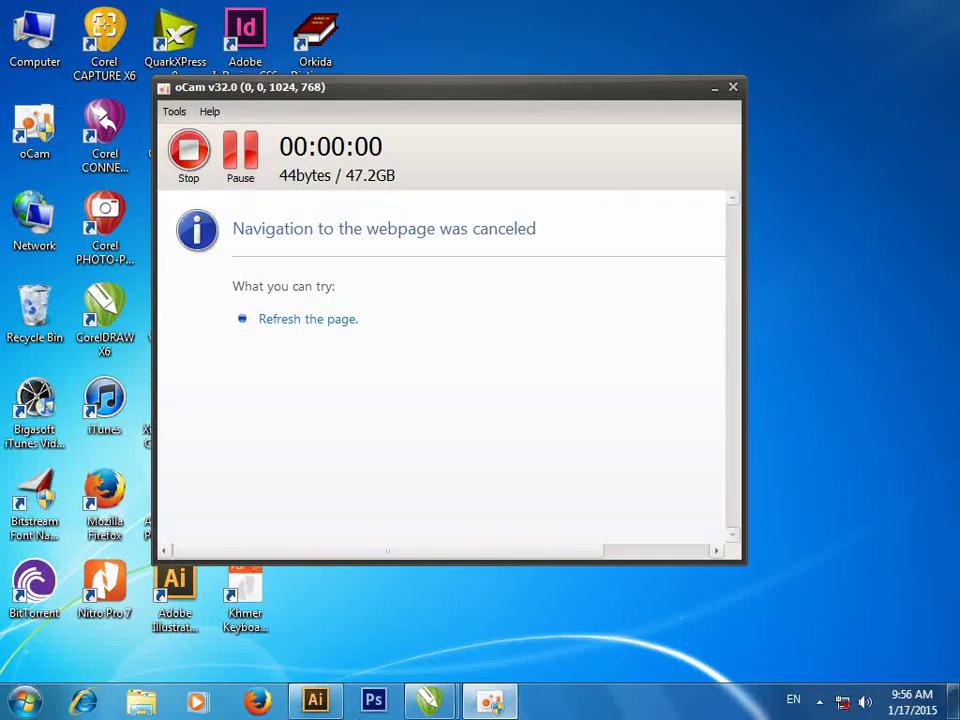
Bring the cloud.ai Illustrator document to the front while oCam records.
left_click(315, 700)
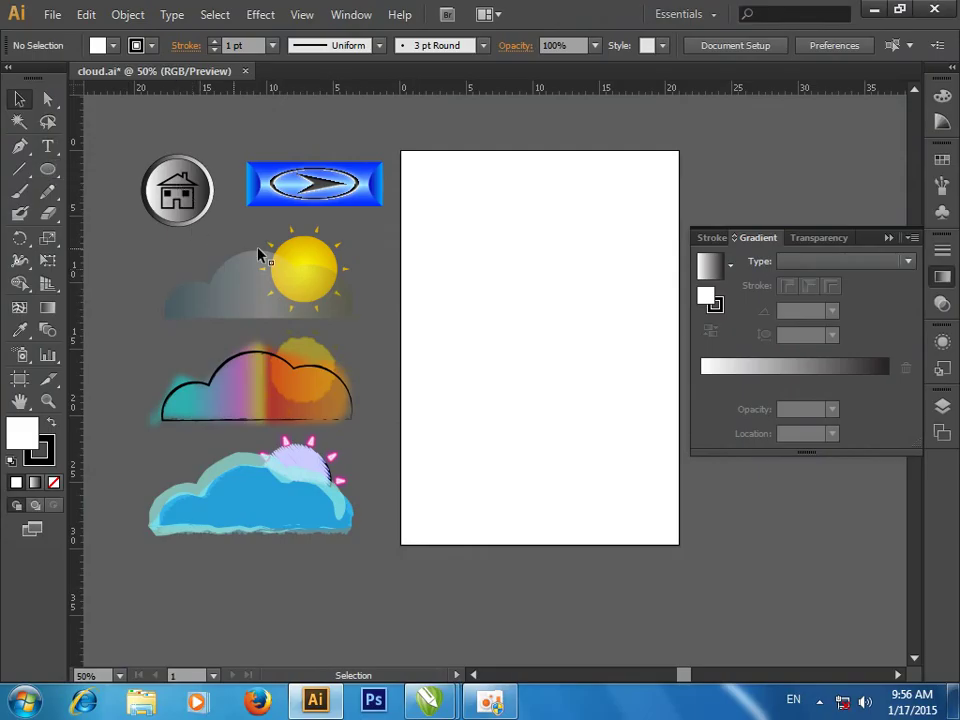
left_click(48, 169)
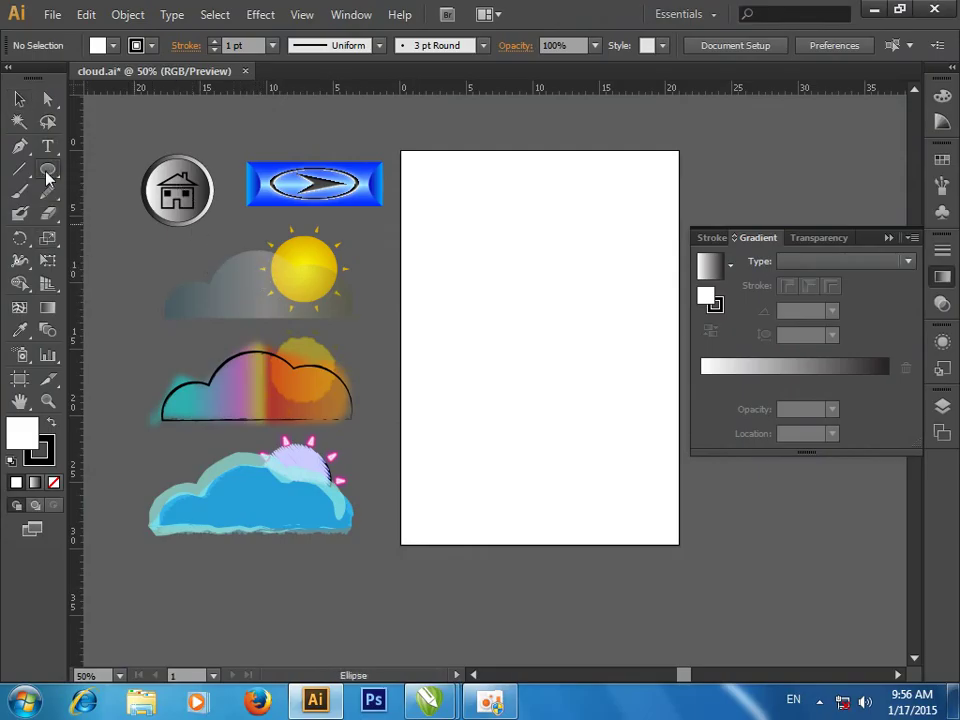
Draw a circle on the left of the artboard and scale it smaller.
left_click_drag(412, 256, 492, 344)
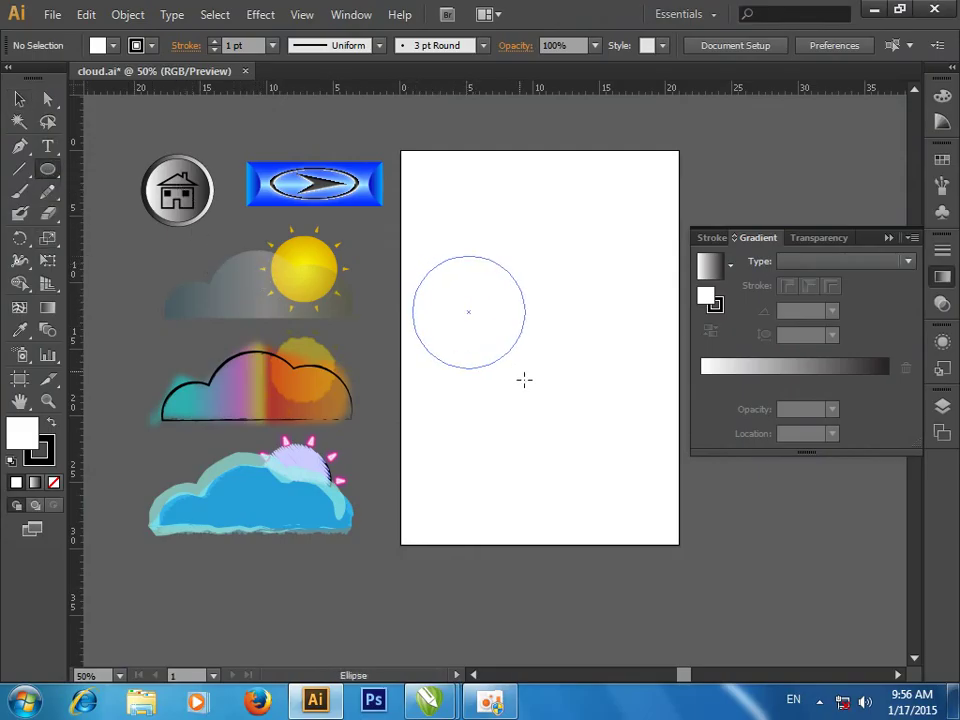
left_click(19, 98)
mouse_move(503, 253)
left_mouse_down()
mouse_move(484, 272)
mouse_move(538, 295)
left_mouse_up()
left_click(501, 274)
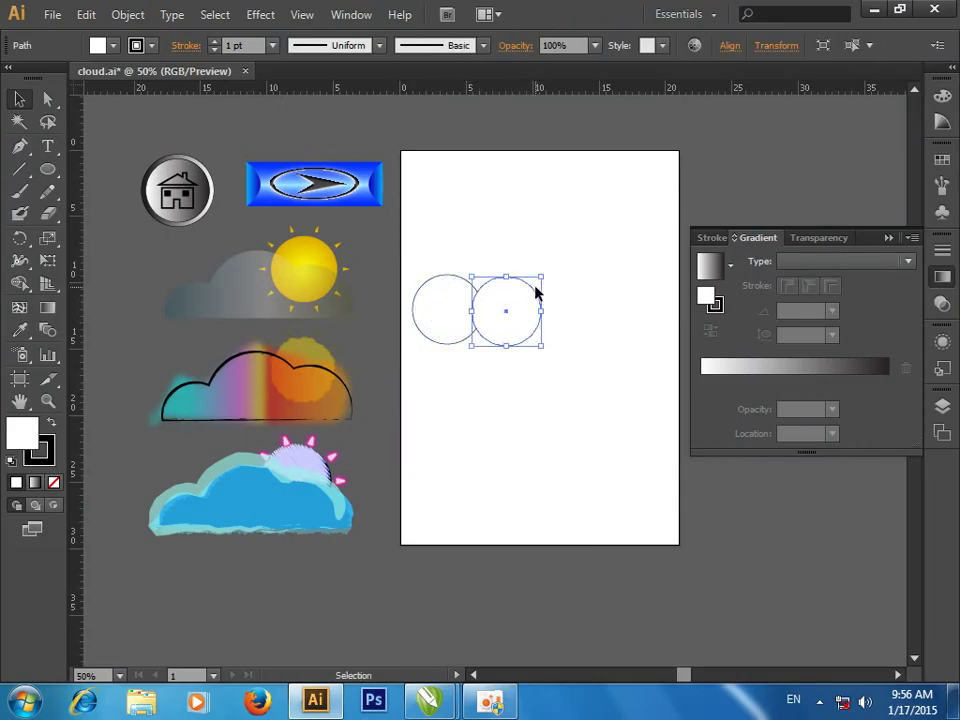
Overlap the right circle with the left one and slightly shrink the left circle.
left_click_drag(520, 284, 508, 269)
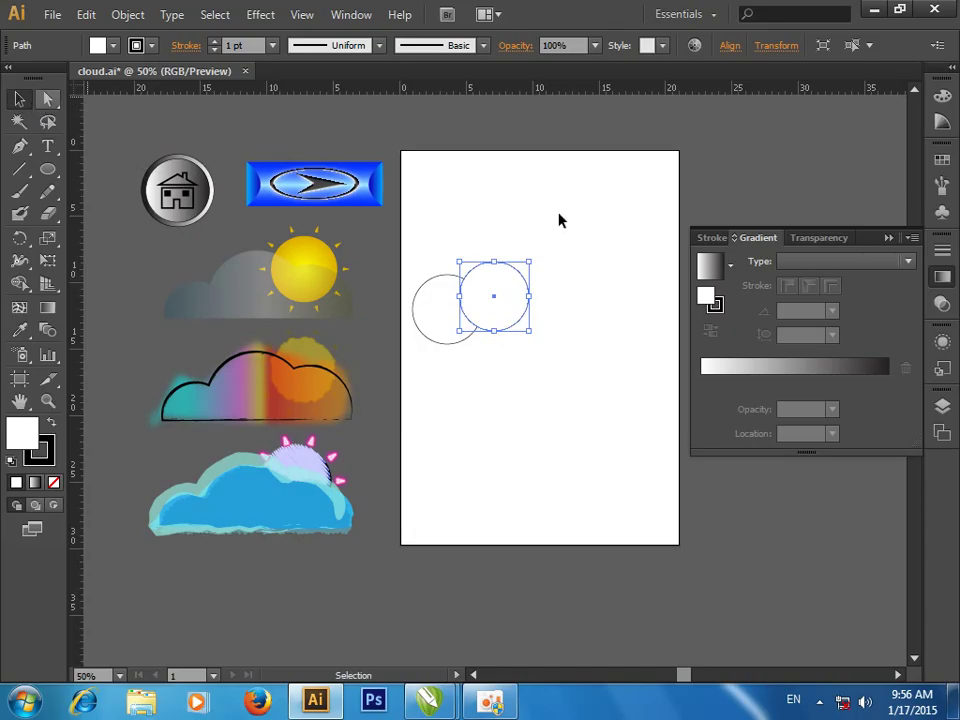
left_click(572, 270)
mouse_move(508, 270)
left_mouse_down()
mouse_move(545, 238)
mouse_move(555, 246)
left_mouse_up()
left_click(478, 371)
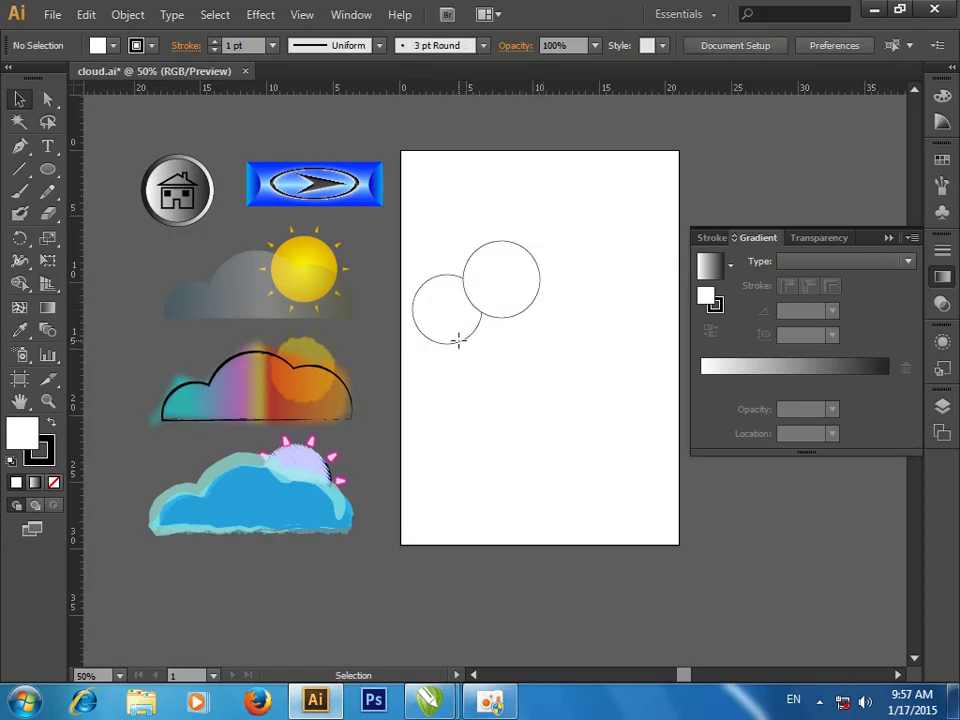
left_click(460, 343)
left_click_drag(485, 279, 546, 286)
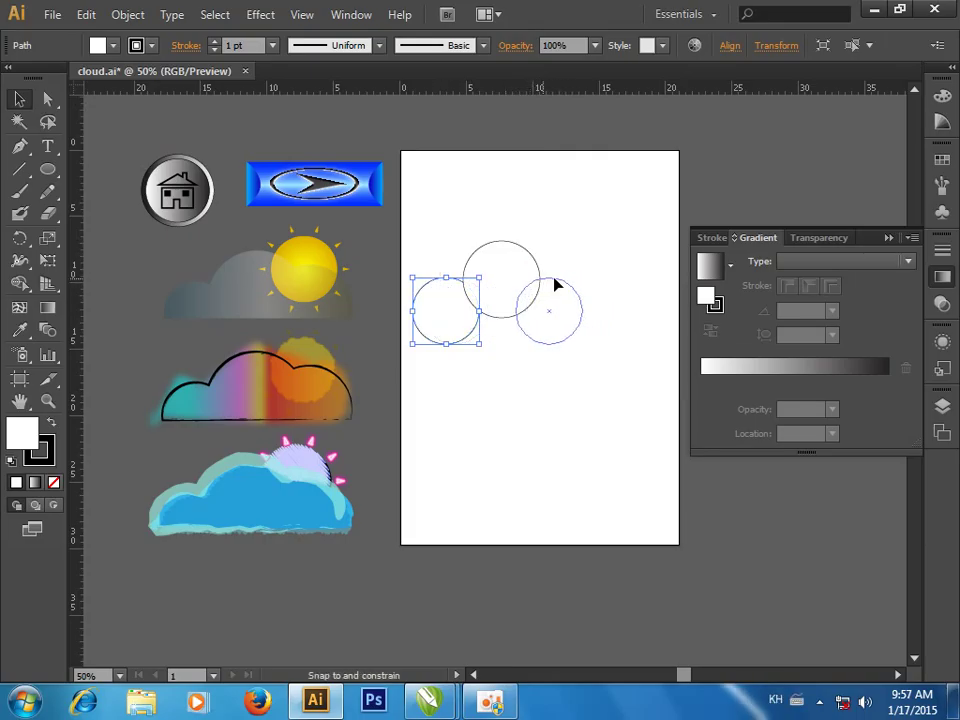
Duplicate the left circle onto the right side and enlarge the copy.
left_click_drag(546, 286, 553, 286)
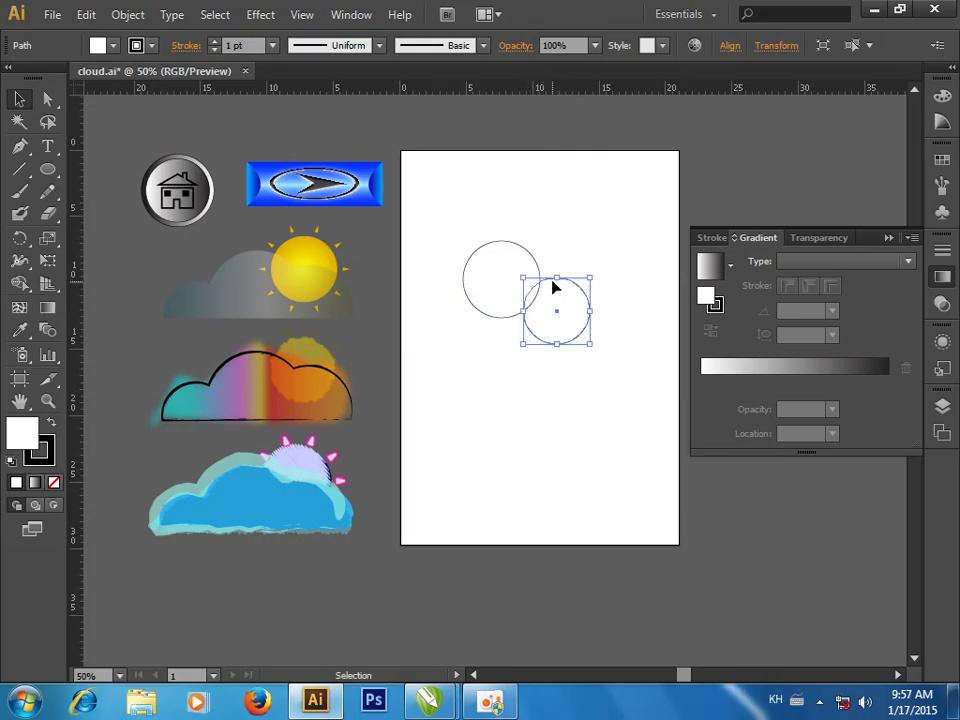
key("ctrl+z")
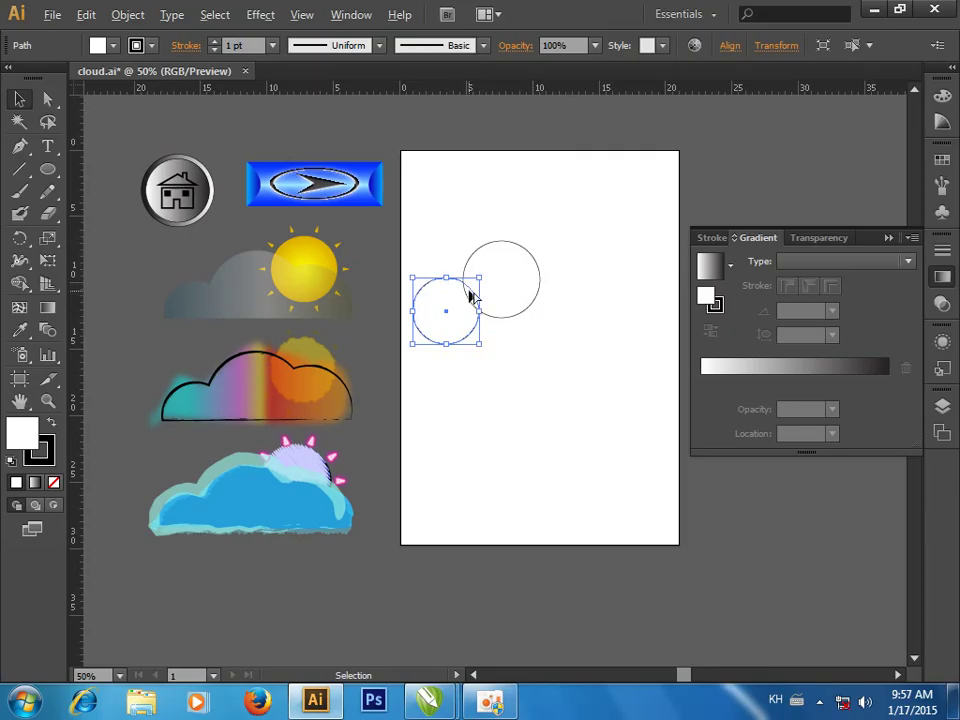
mouse_move(477, 293)
left_mouse_down()
mouse_move(570, 289)
mouse_move(576, 272)
left_mouse_up()
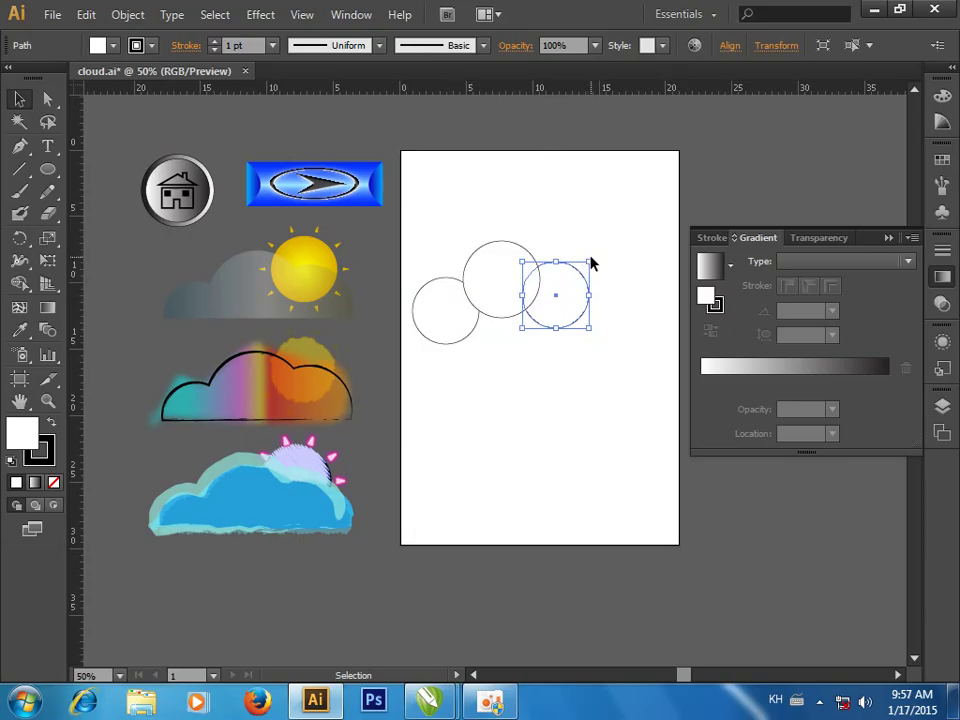
left_click_drag(590, 260, 599, 254)
left_click(572, 246)
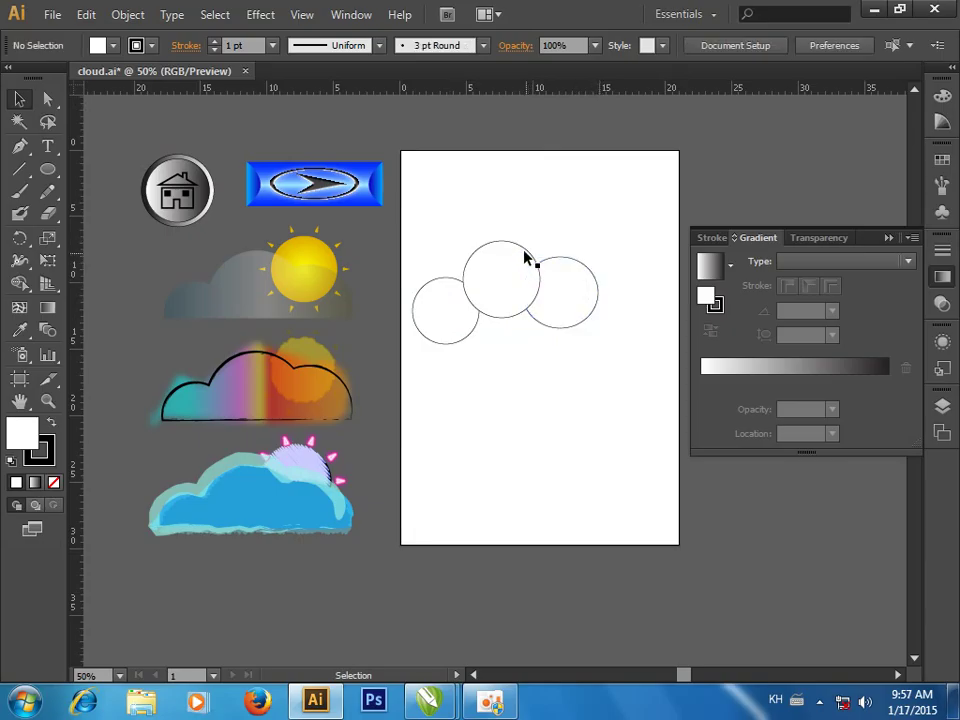
Enlarge the middle circle and select all three circles together.
left_click(525, 254)
left_click_drag(541, 242, 552, 232)
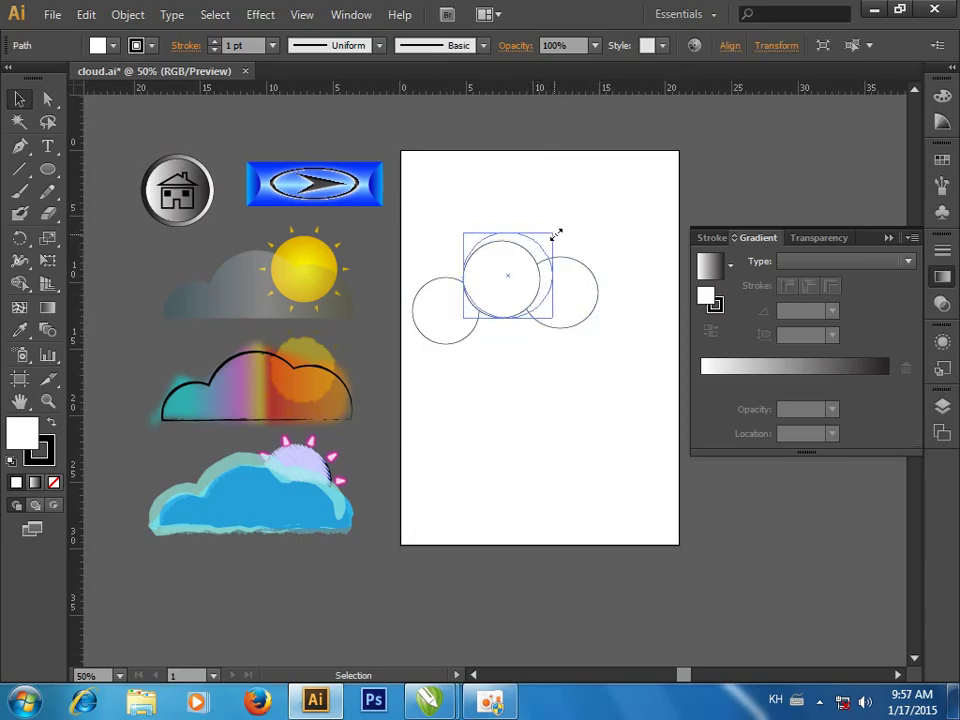
left_click(588, 229)
left_click_drag(432, 221, 574, 348)
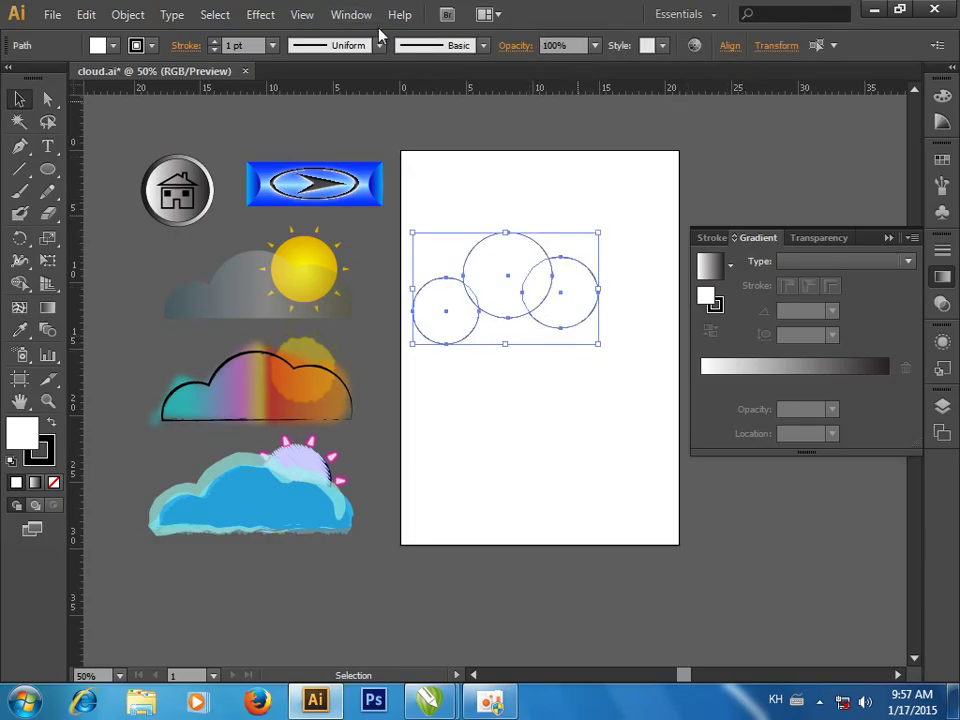
Unite the three circles into one cloud outline with Pathfinder.
left_click(352, 15)
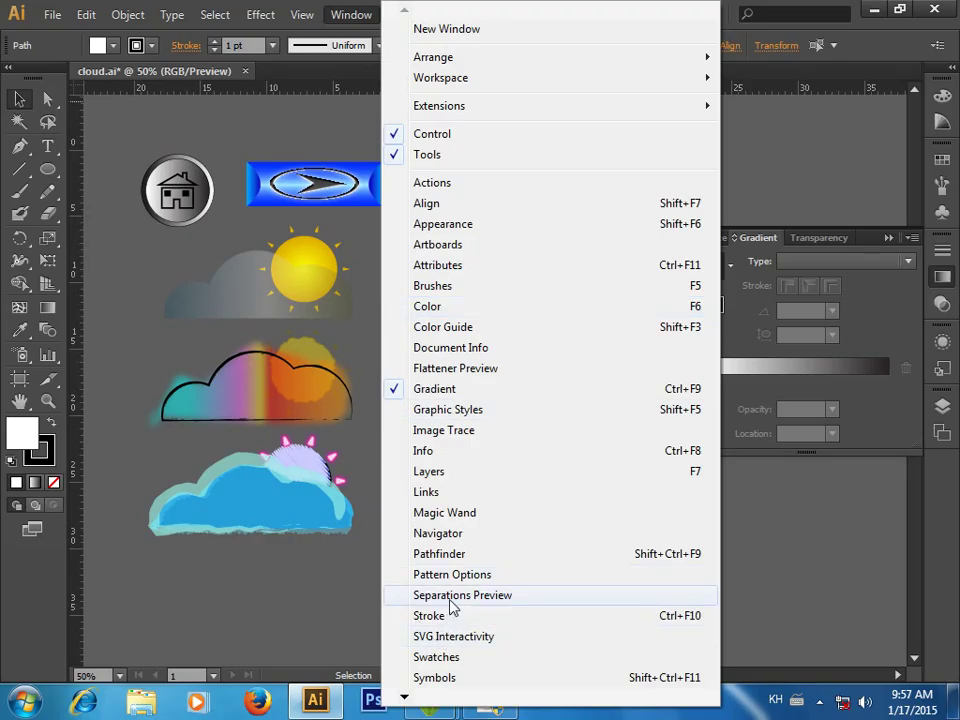
left_click(450, 555)
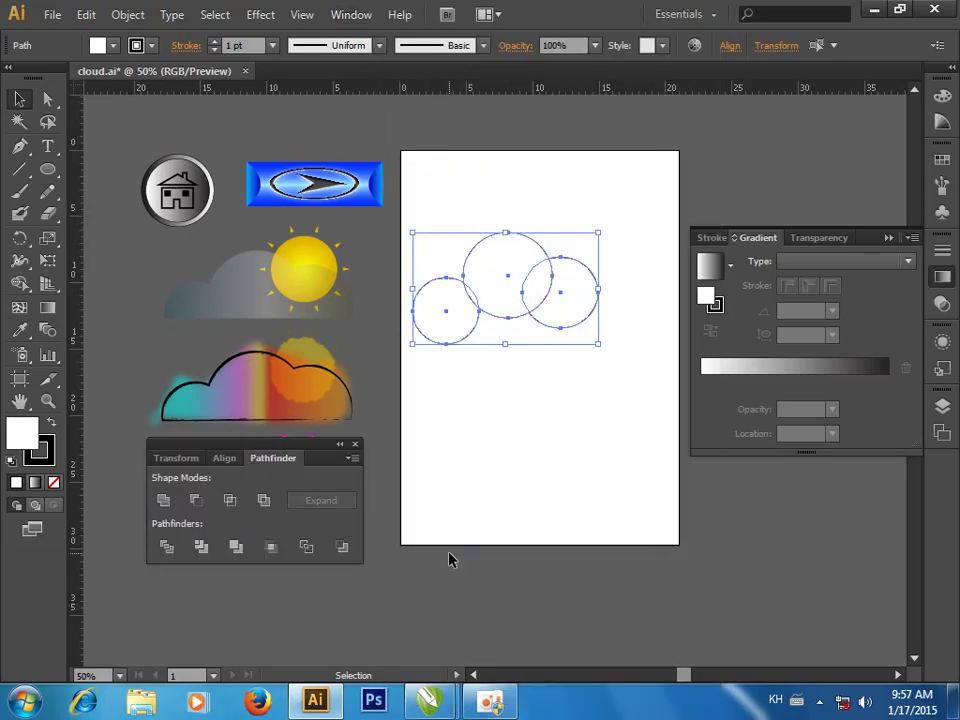
left_click(164, 500)
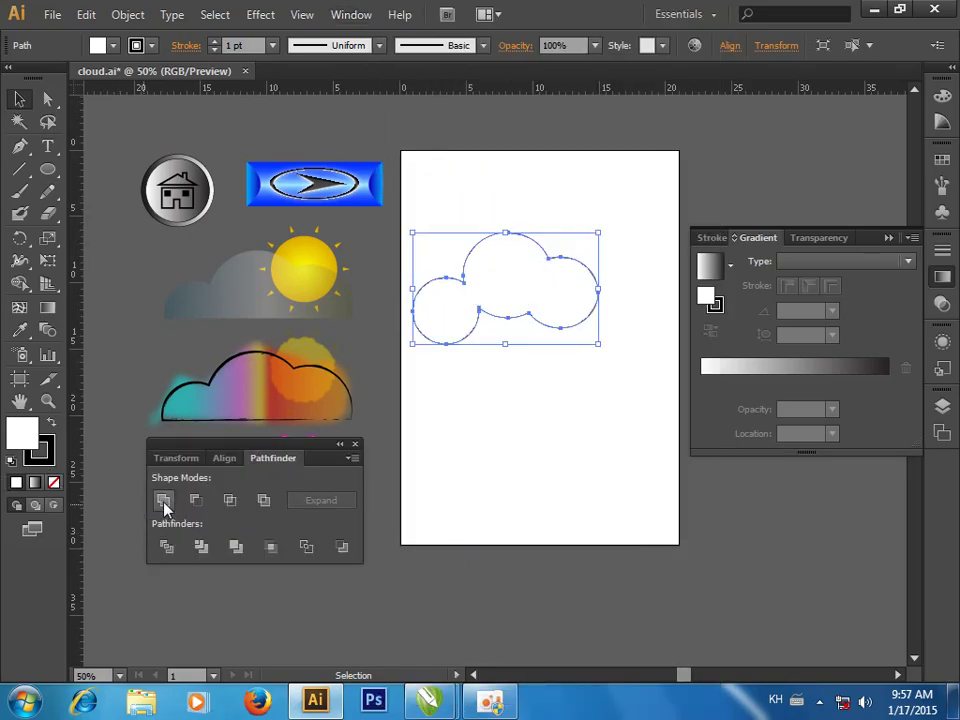
left_click(531, 432)
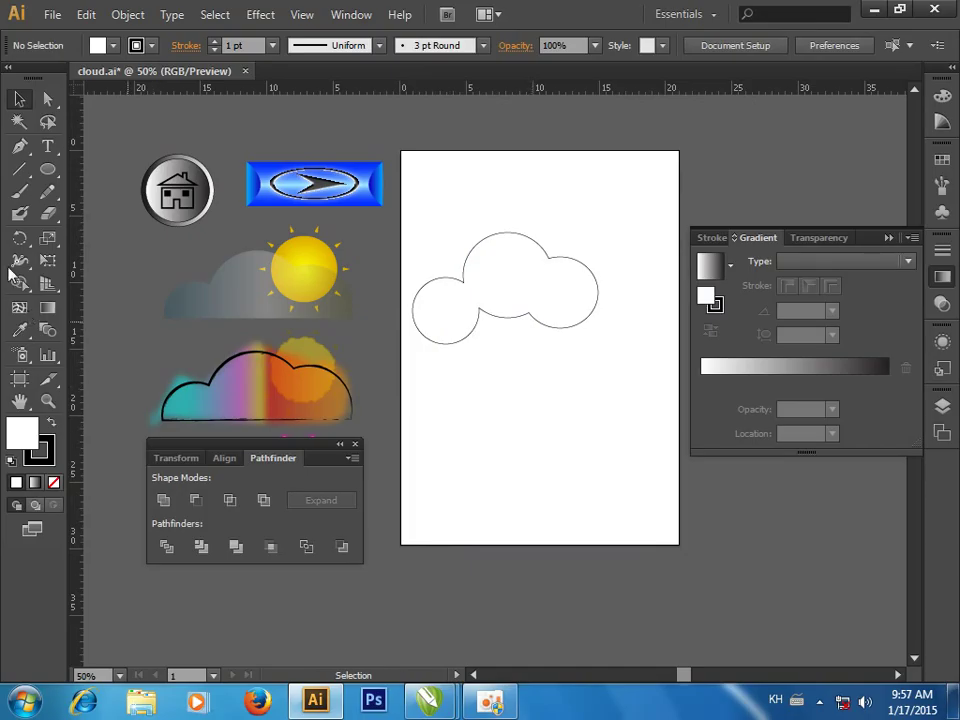
Draw a circle below the cloud and enlarge it slightly.
left_click(47, 169)
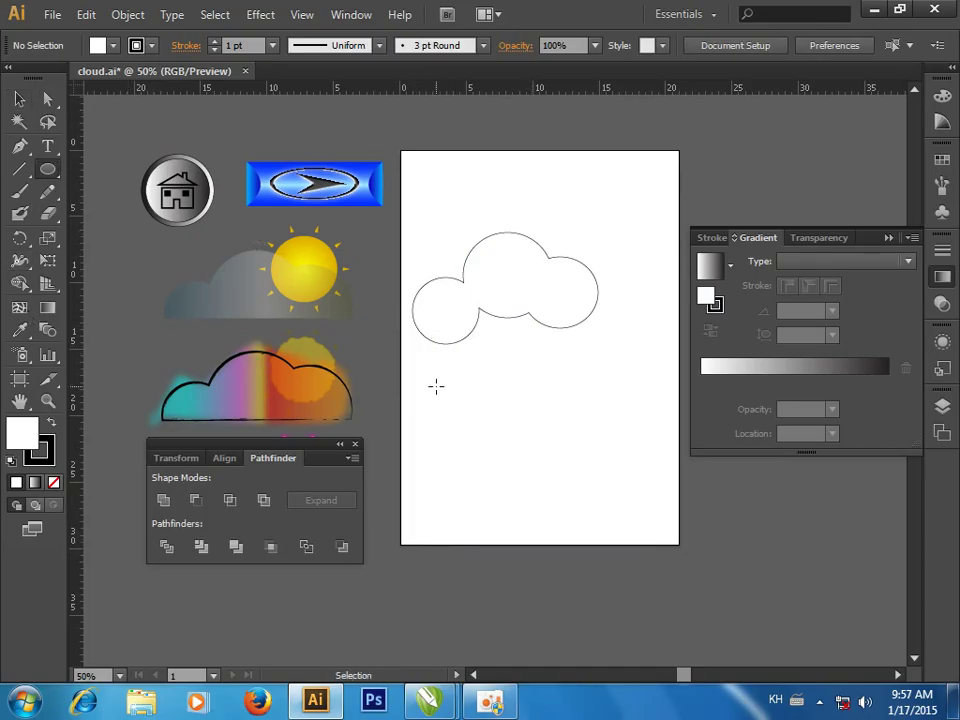
left_click_drag(436, 386, 484, 435)
key("v")
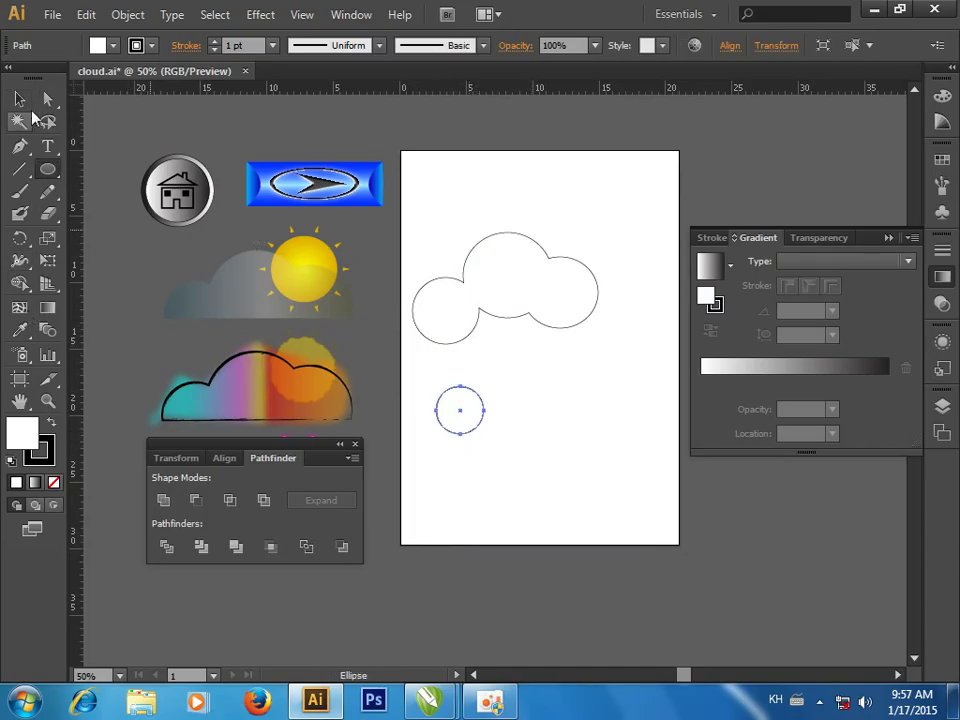
left_click_drag(482, 432, 507, 457)
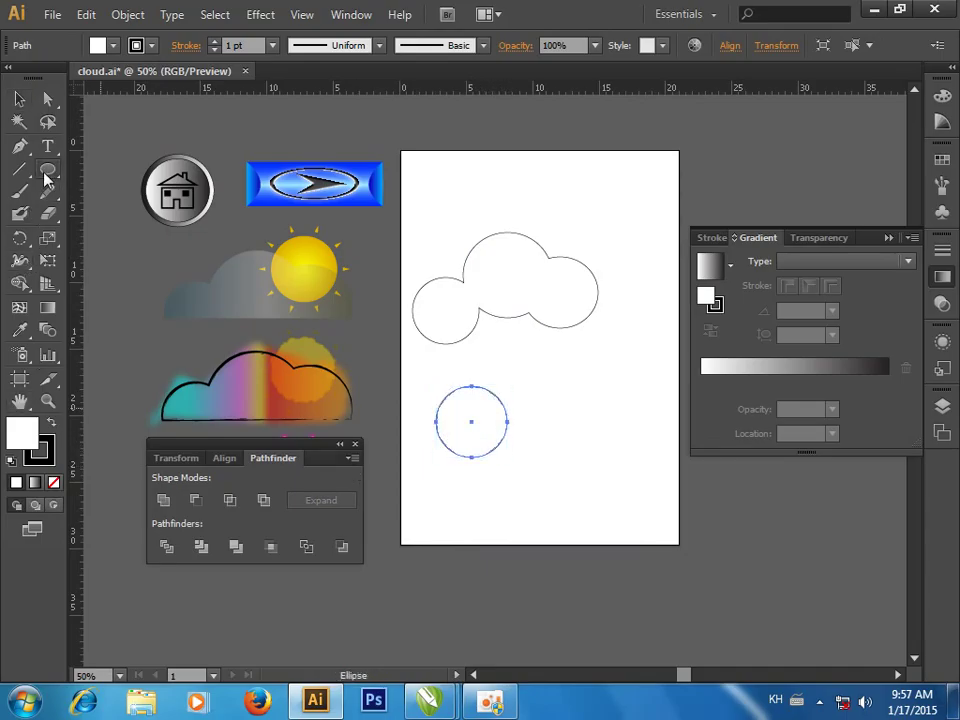
Draw a rounded rectangle overlapping the circle and select both shapes.
left_click_drag(47, 169, 118, 190)
left_click_drag(468, 428, 537, 487)
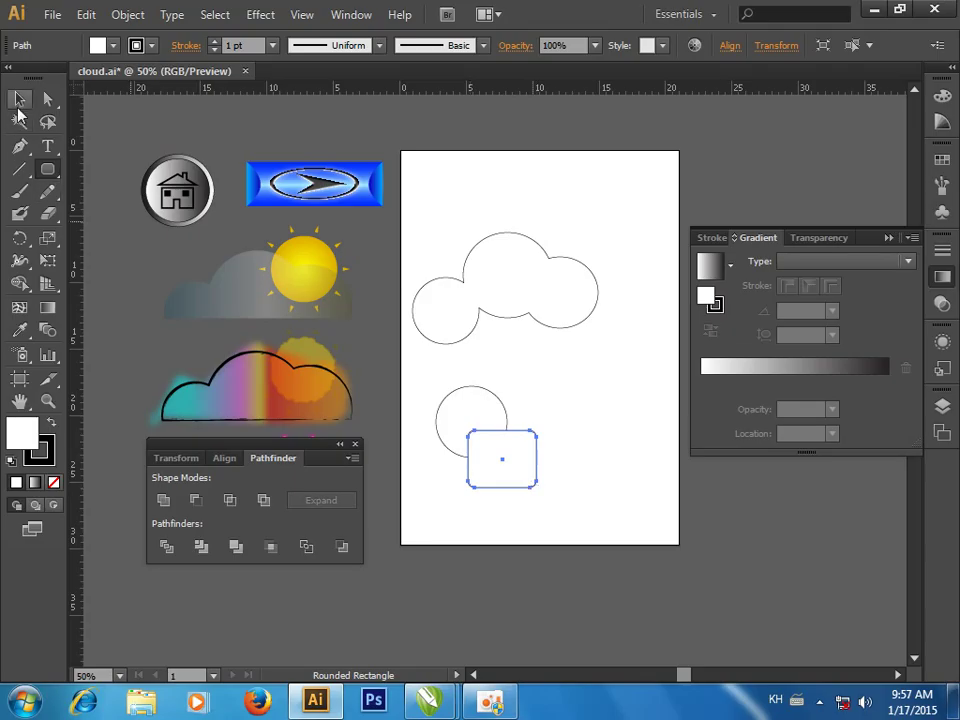
left_click(19, 98)
left_click(527, 394)
left_click_drag(536, 396, 497, 455)
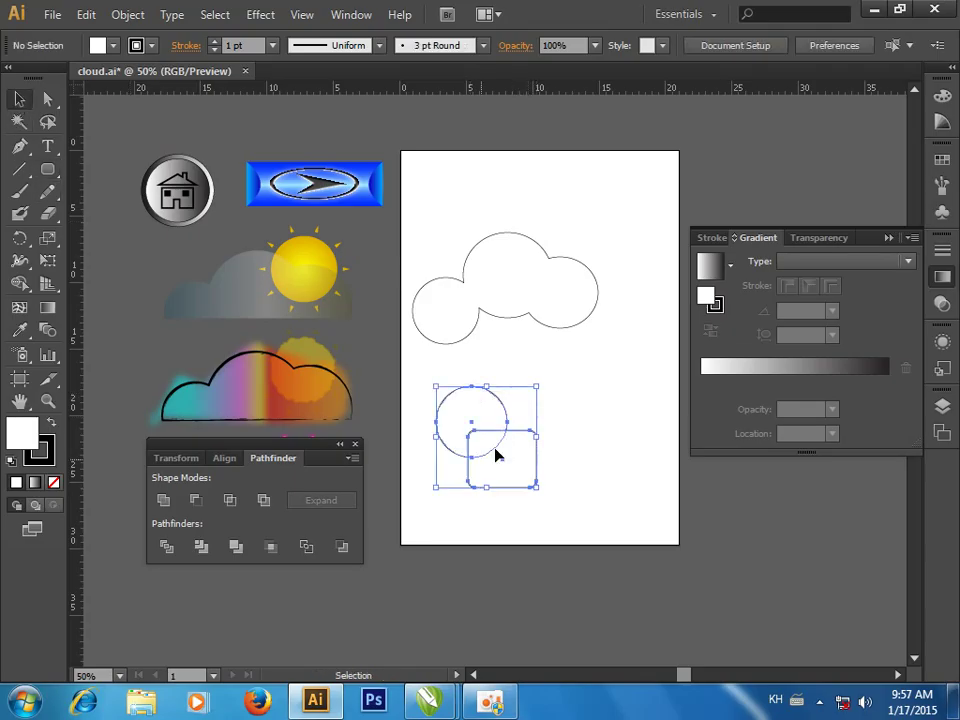
left_click(113, 45)
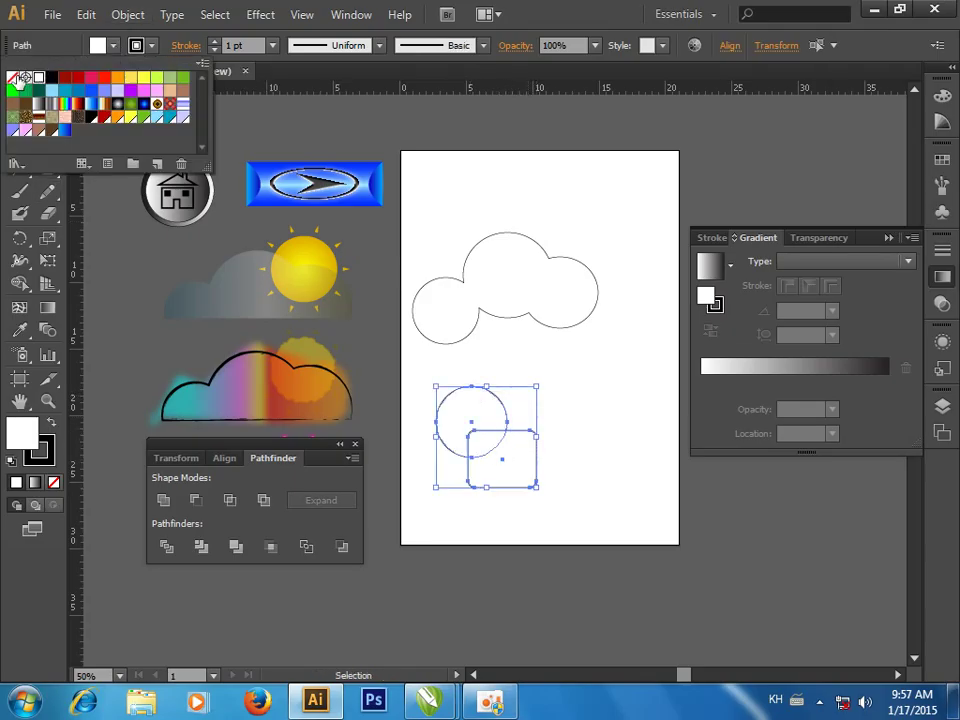
left_click(14, 78)
key("Escape")
left_click(565, 410)
key("z")
left_click(511, 450)
key("v")
left_click_drag(497, 392, 473, 418)
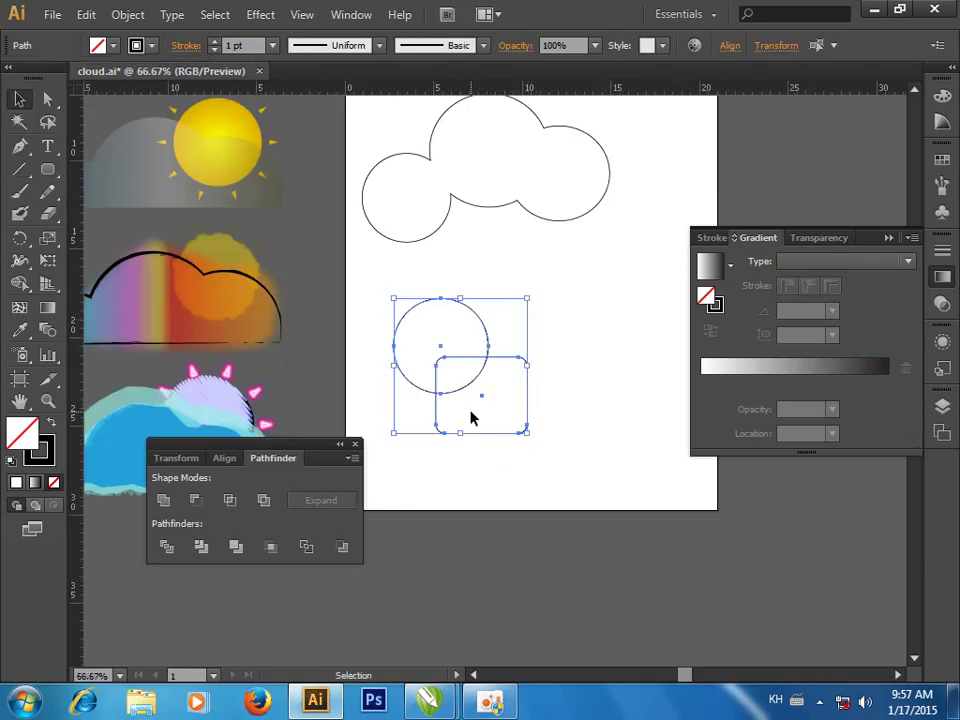
left_click(161, 506)
left_click(570, 347)
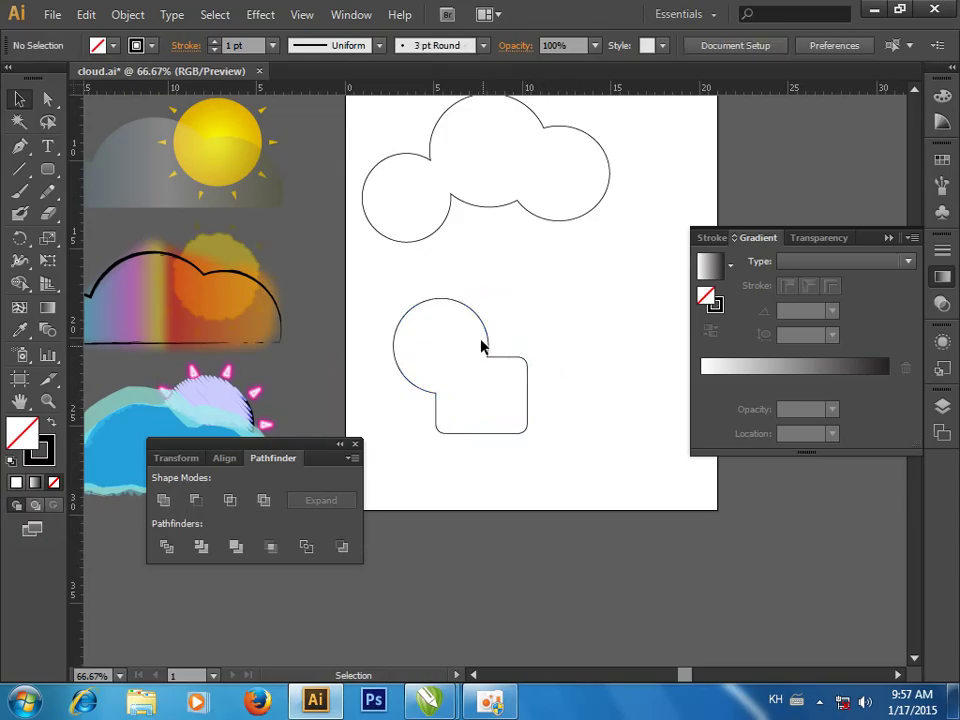
left_click_drag(504, 364, 500, 356)
key("a")
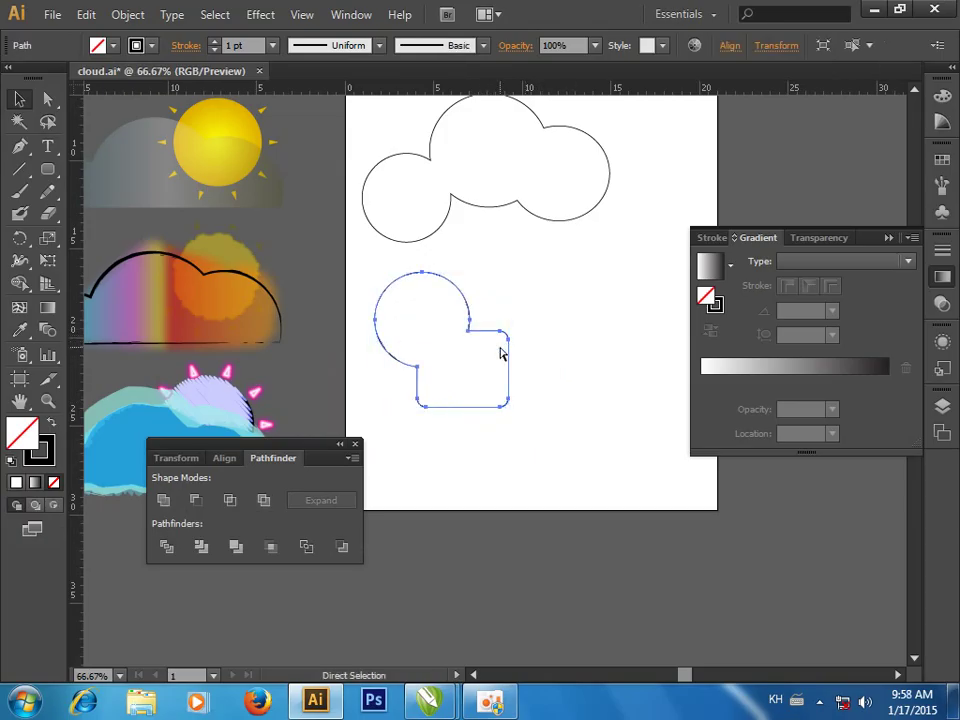
key("ctrl+z")
key("v")
left_click(200, 500)
left_click(471, 369)
left_click_drag(480, 364, 471, 385)
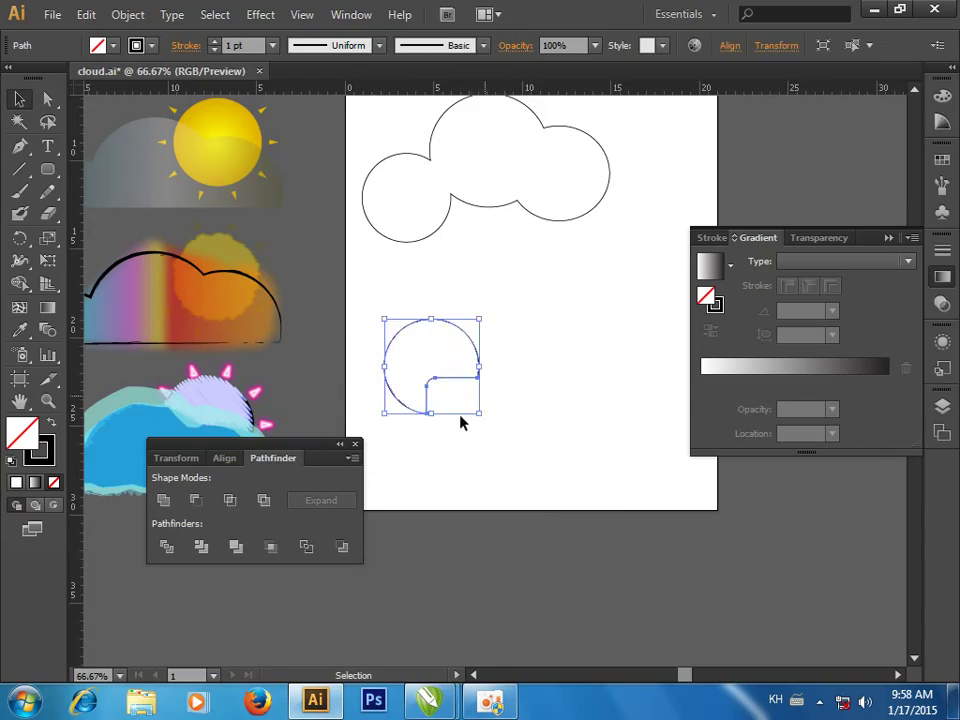
key("ctrl+z")
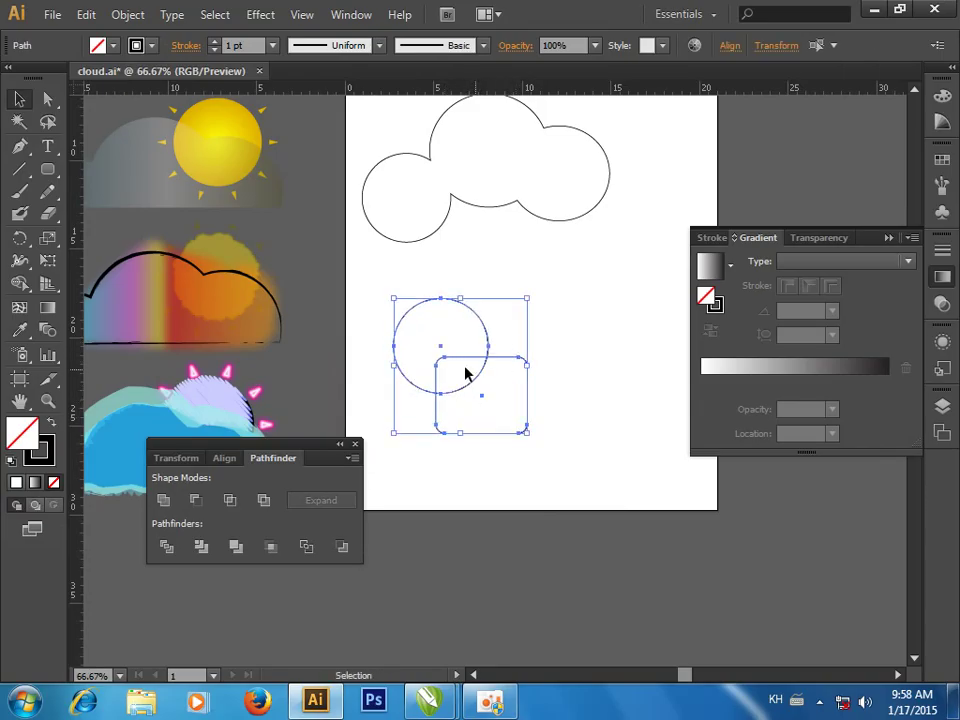
left_click(200, 503)
key("ctrl+z")
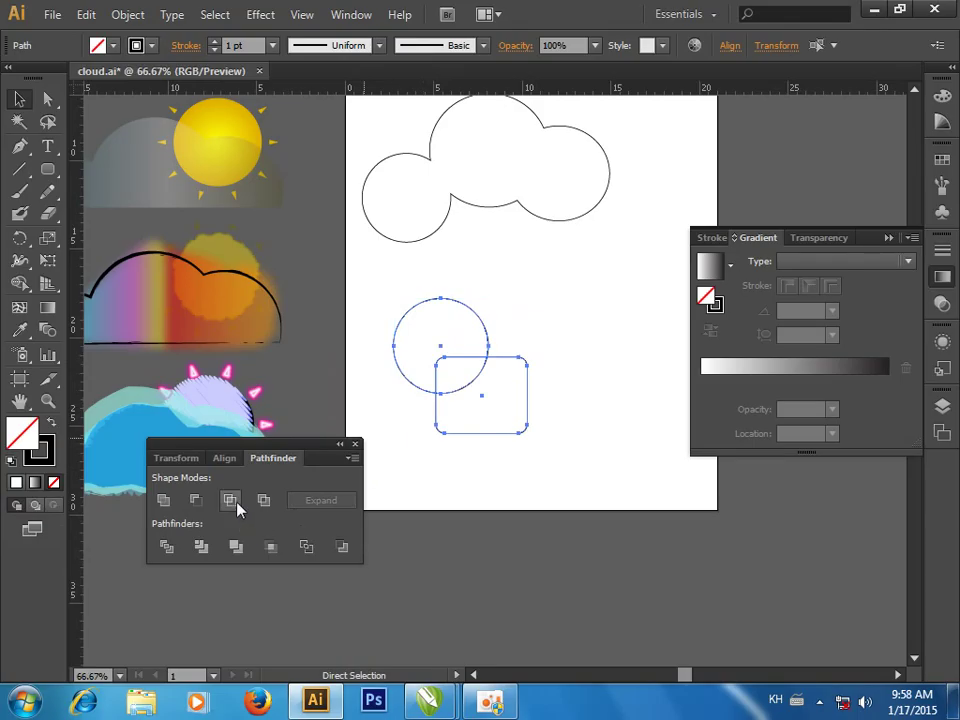
left_click(231, 501)
left_click(562, 398)
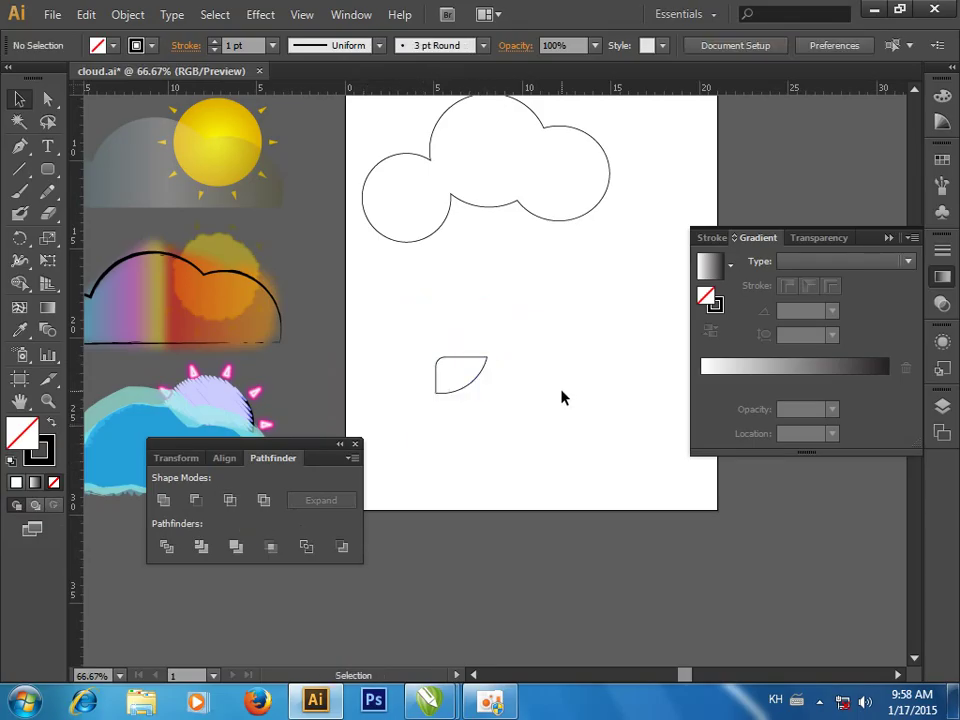
key("ctrl+z")
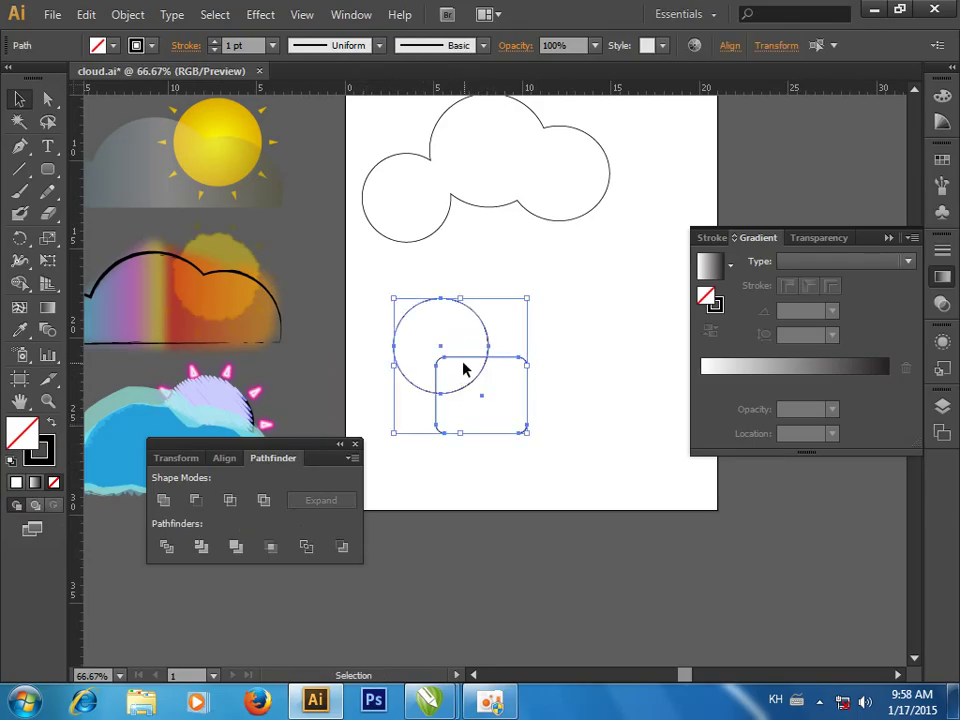
left_click(231, 500)
key("ctrl+z")
left_click(264, 500)
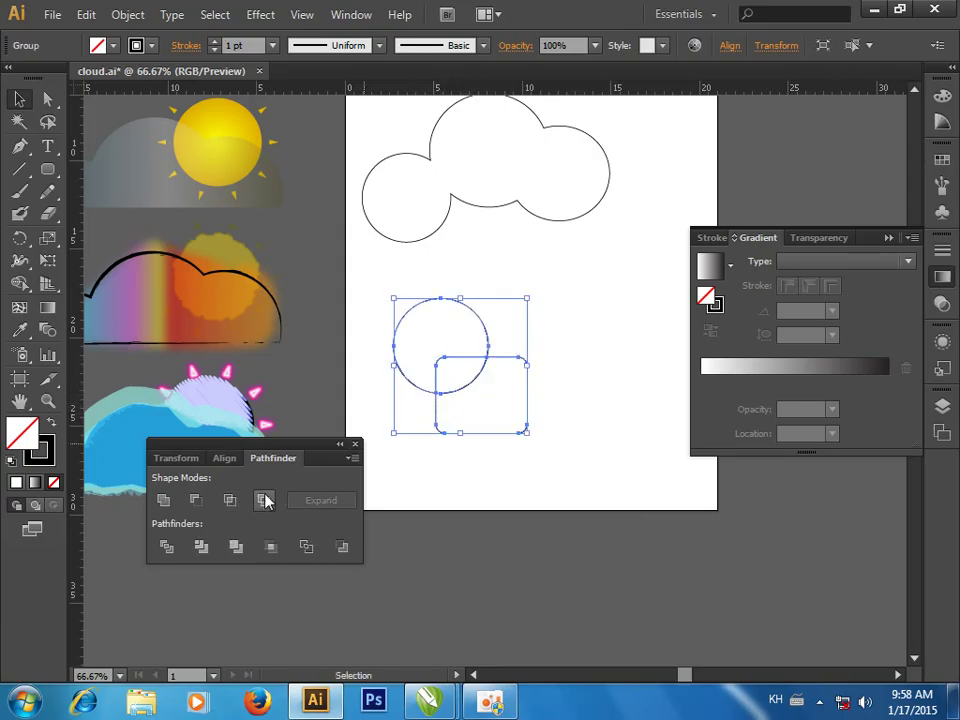
left_click(574, 439)
mouse_move(518, 362)
left_mouse_down()
mouse_move(553, 430)
mouse_move(527, 318)
left_mouse_up()
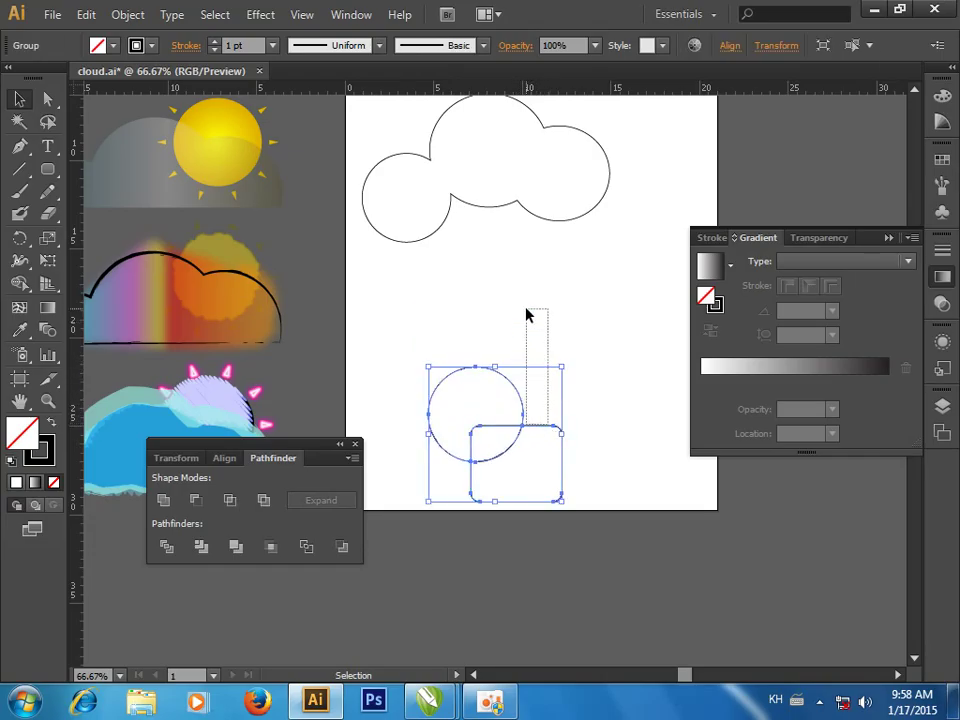
left_click(515, 390)
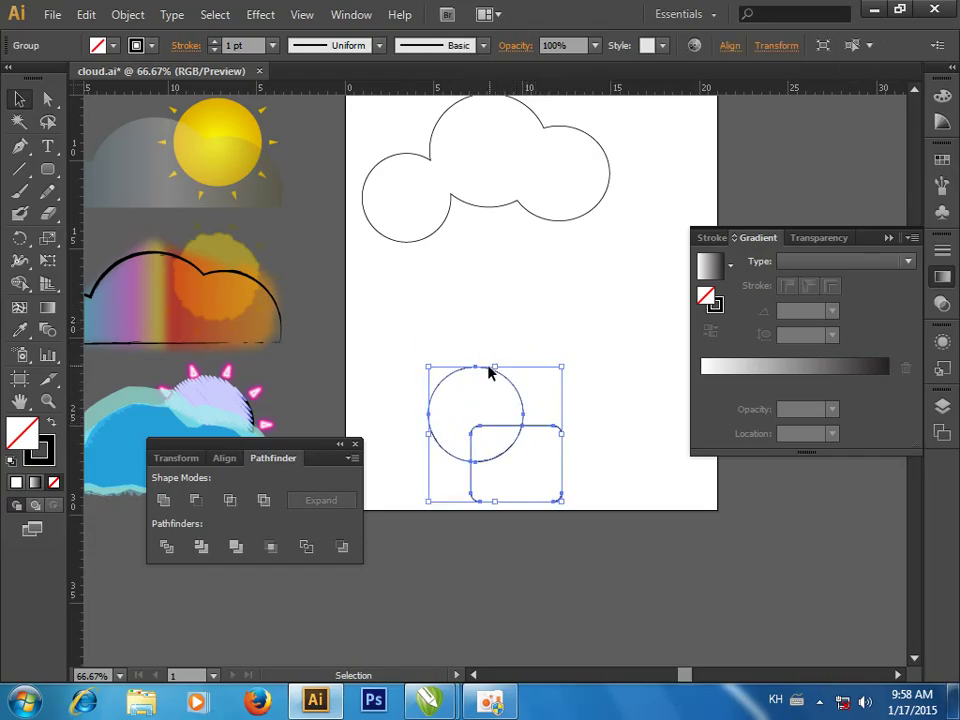
left_click_drag(497, 366, 473, 317)
left_click_drag(475, 373, 459, 285)
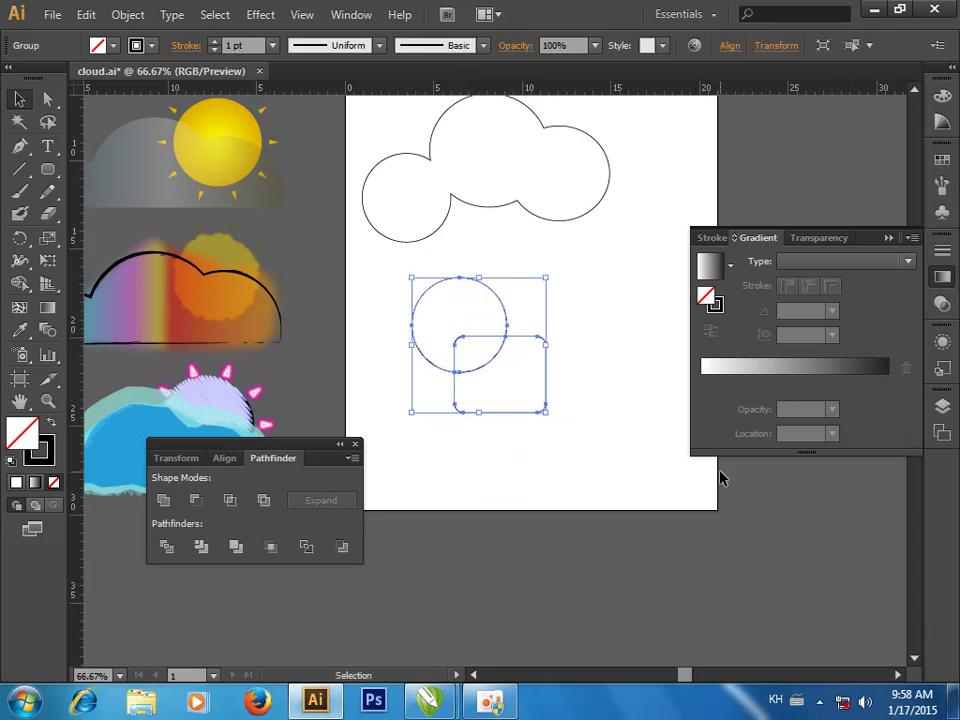
key("ctrl+z")
key("ctrl+z")
key("v")
left_click(551, 407)
left_click(510, 357)
left_click(487, 340)
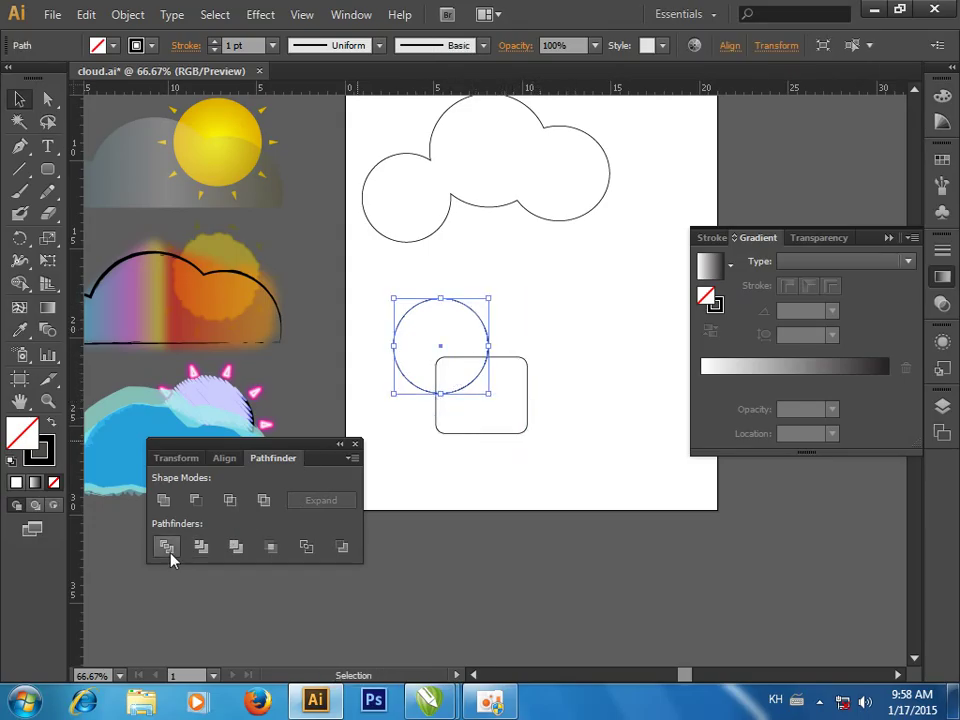
Try Pathfinder combinations on the unfilled circle and rectangle, dismissing the no-results warnings.
left_click(455, 458)
key("ctrl+z")
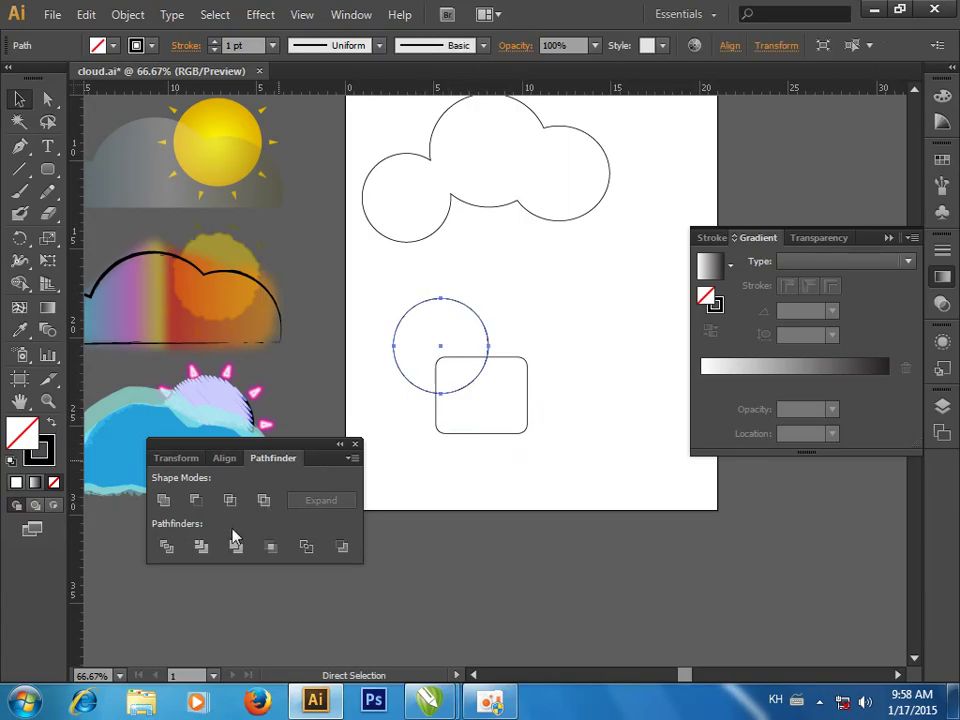
left_click(201, 546)
left_click(649, 374)
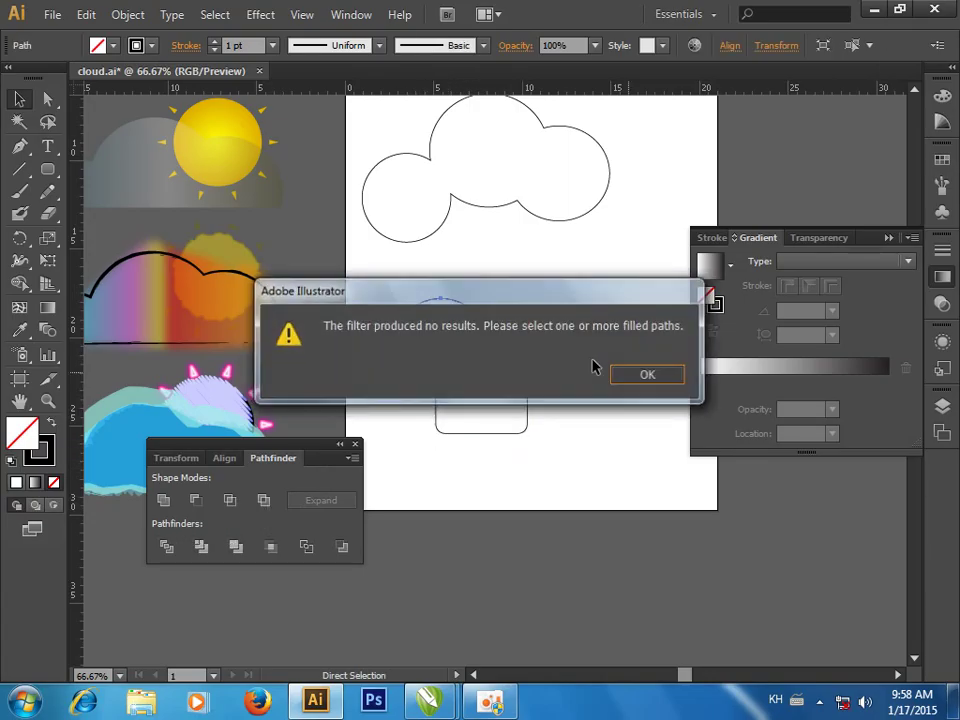
left_click_drag(596, 364, 431, 396)
left_click(201, 547)
left_click(649, 374)
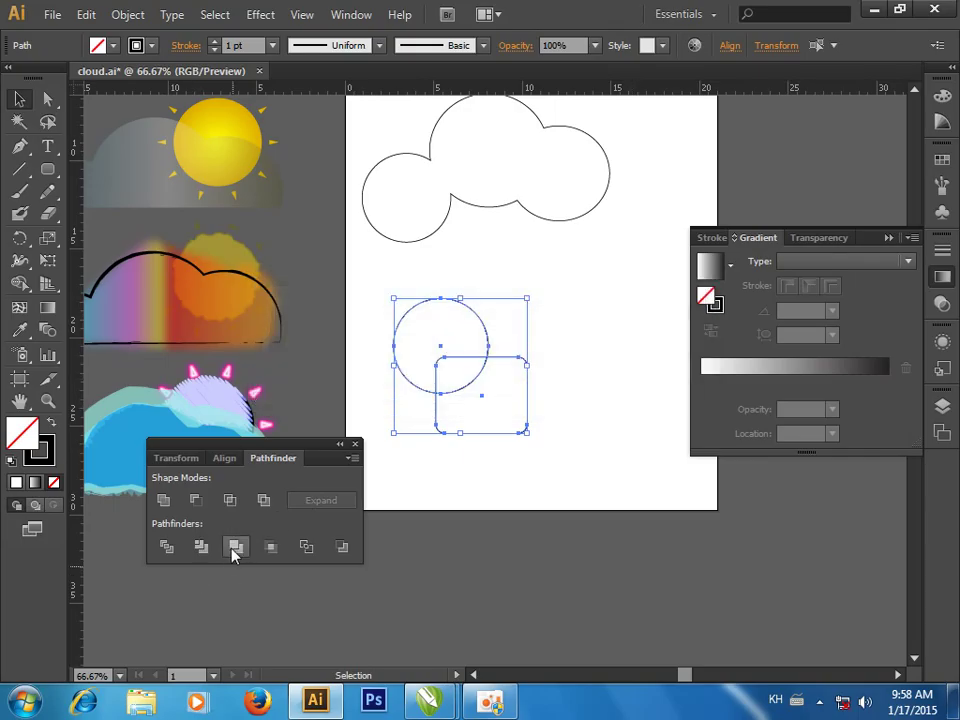
left_click(236, 546)
left_click(655, 374)
Fill the circle and rectangle with black and move the rectangle to the right.
left_click_drag(557, 319, 482, 412)
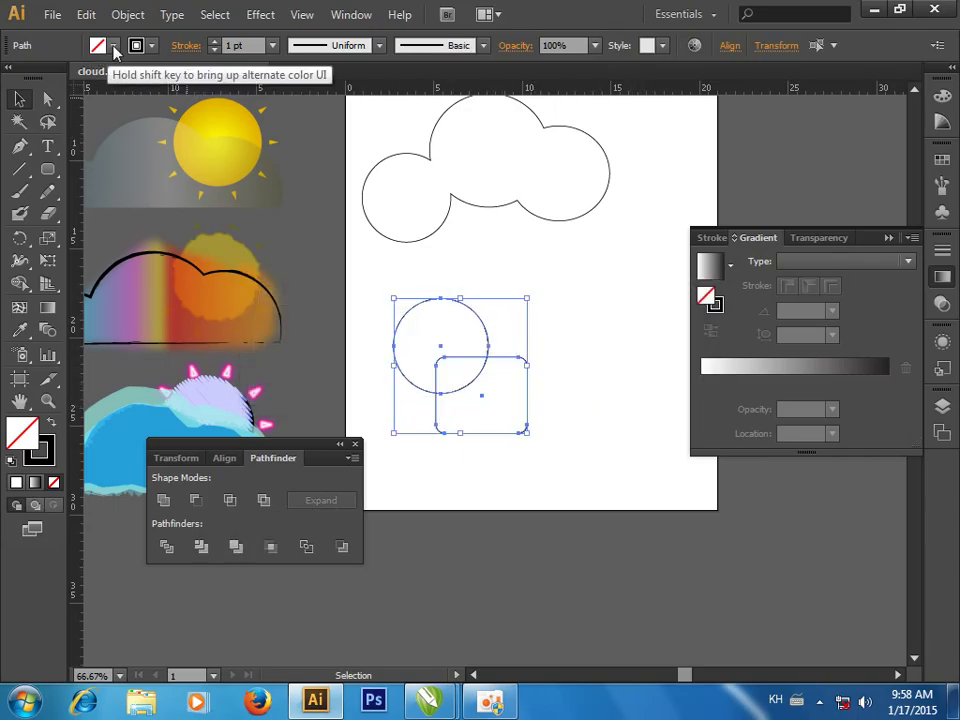
left_click(113, 46)
left_click(51, 80)
left_click(521, 278)
left_click_drag(521, 281, 440, 404)
left_click(563, 411)
mouse_move(504, 420)
left_mouse_down()
mouse_move(563, 398)
mouse_move(492, 403)
left_mouse_up()
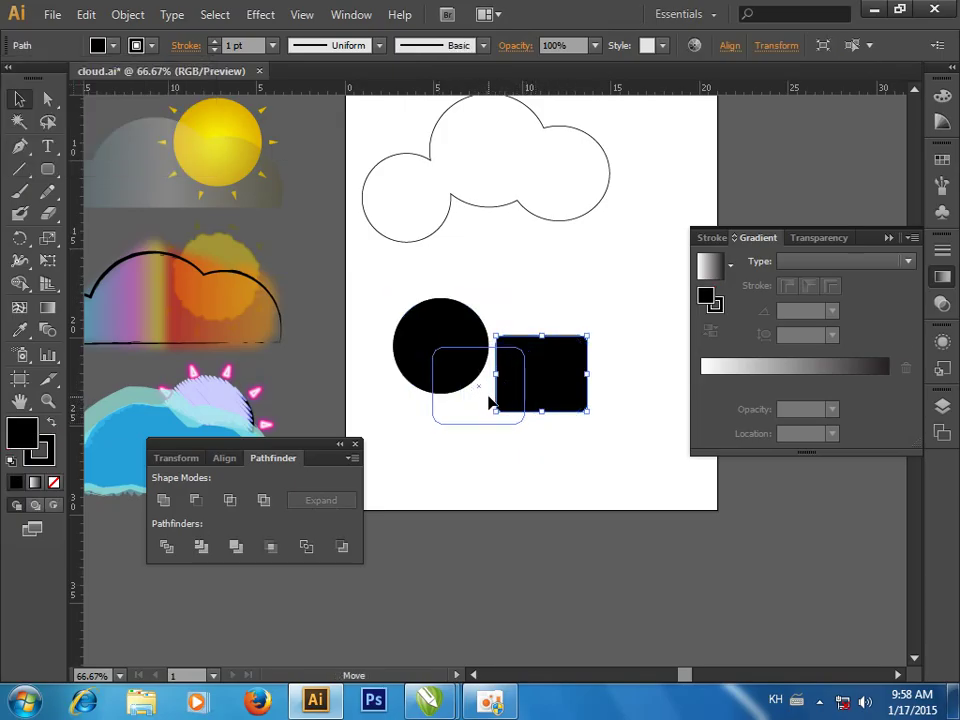
Make the rectangle crimson red, test Pathfinder Outline on both shapes, then undo.
left_click(113, 45)
left_click(65, 78)
left_click(497, 266)
left_click_drag(355, 255, 440, 360)
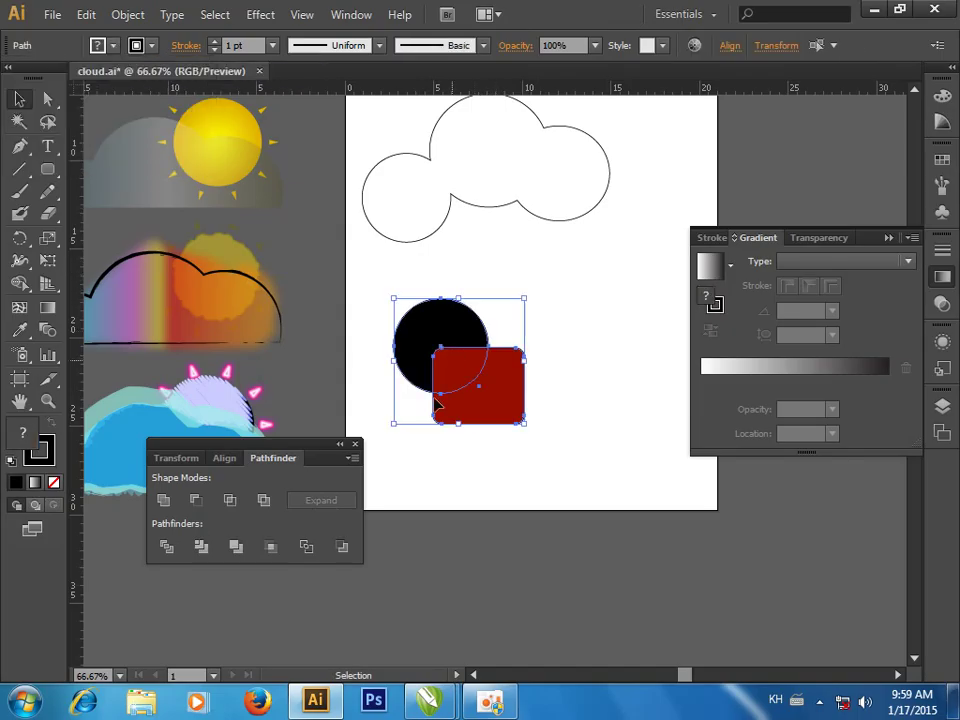
left_click(307, 547)
left_click(494, 476)
key("ctrl+z")
key("ctrl+z")
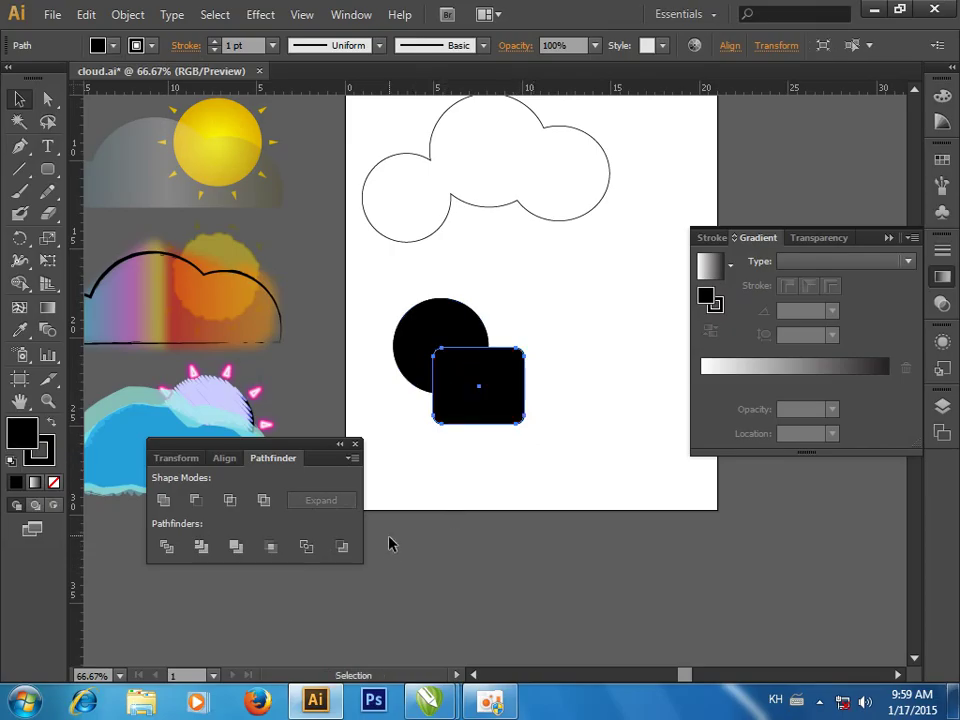
Test Minus Back to cut the circle out of the rectangle, then undo it.
left_click(415, 330, "shift")
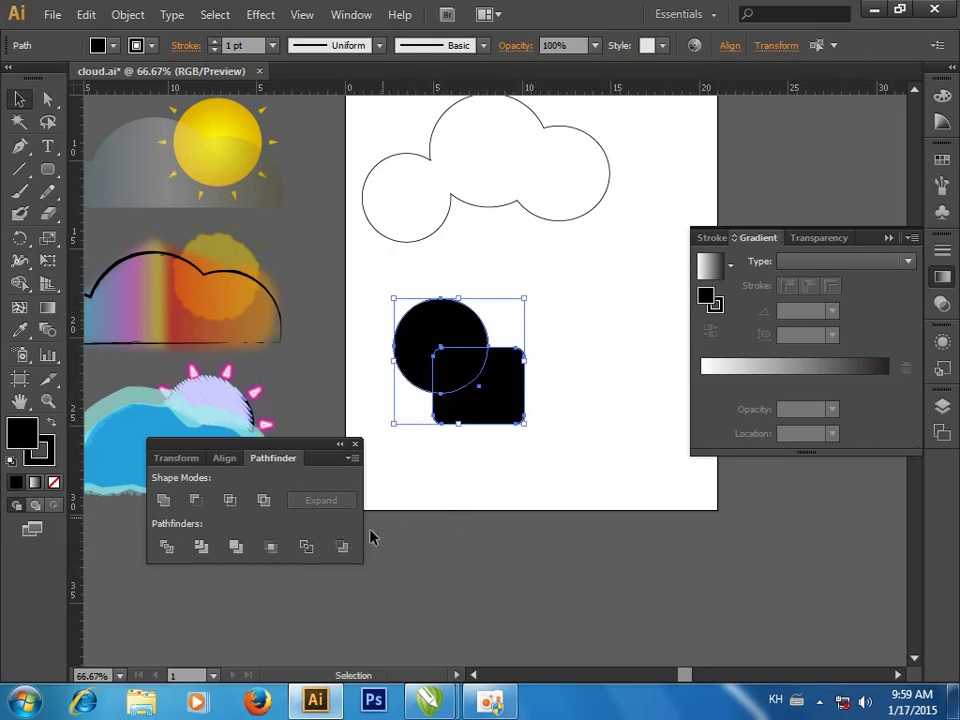
left_click(342, 547)
left_click(518, 485)
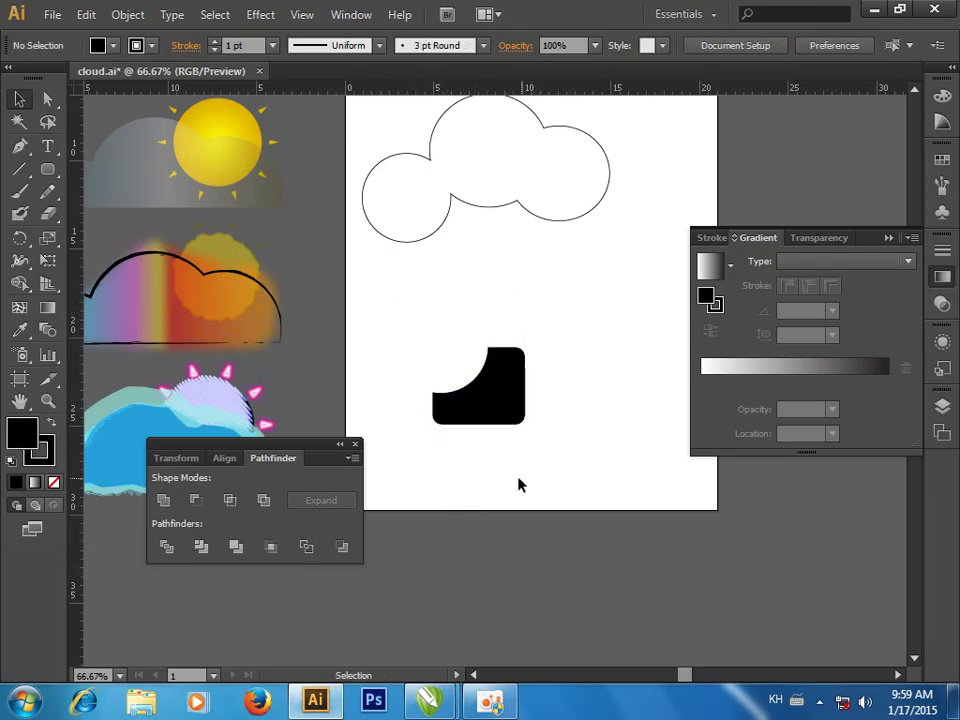
key("ctrl+z")
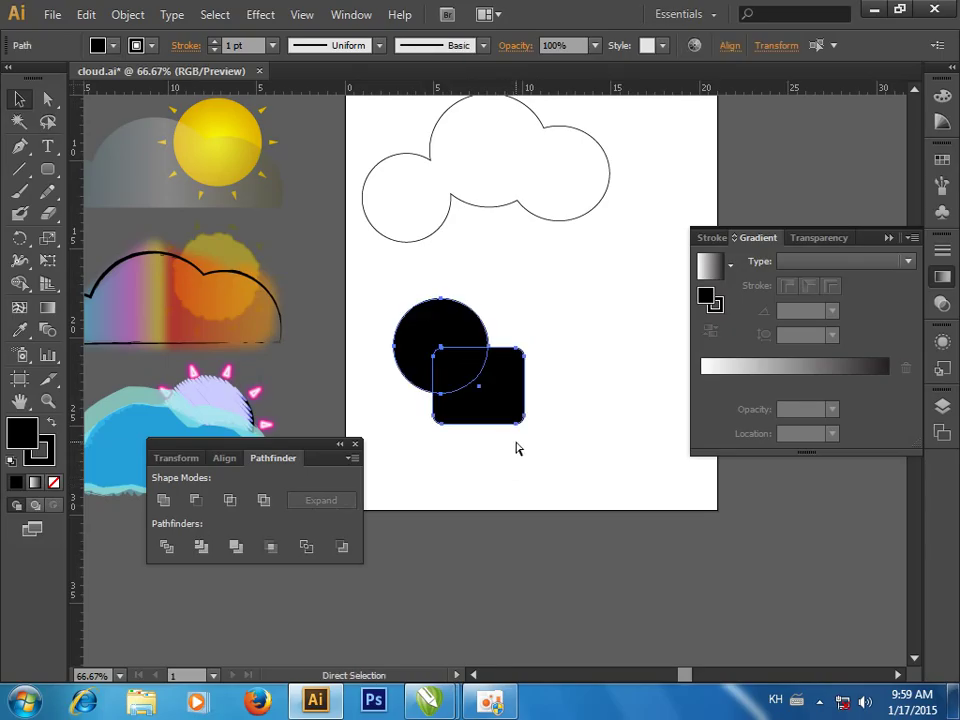
key("ctrl+z")
Move the rectangle back over the circle, test Merge, then undo.
left_click_drag(540, 373, 477, 391)
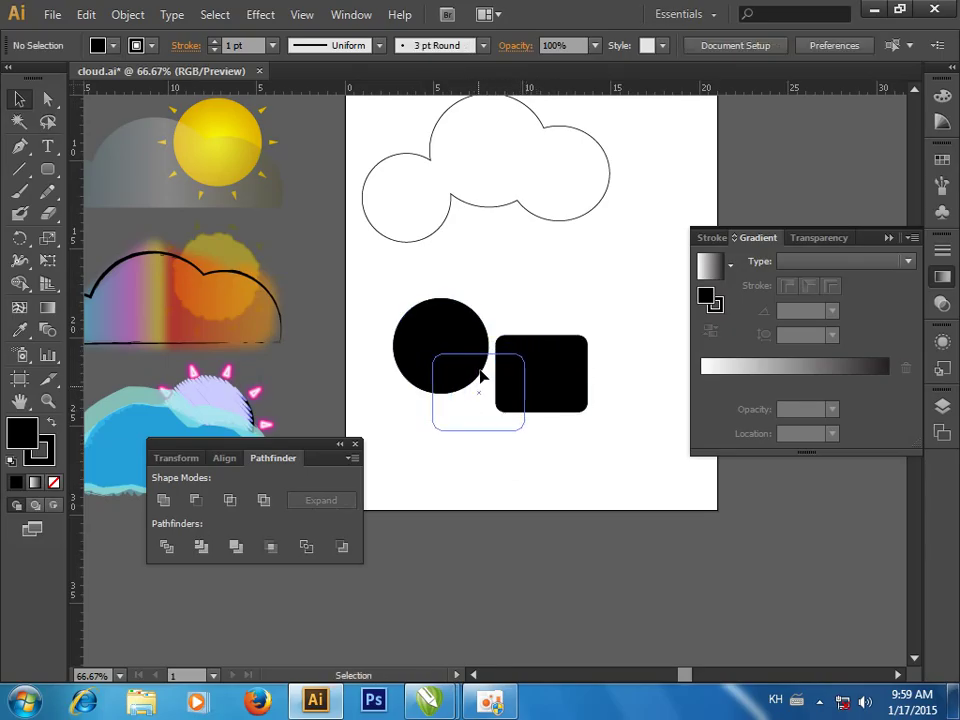
left_click(440, 325, "shift")
left_click(236, 547)
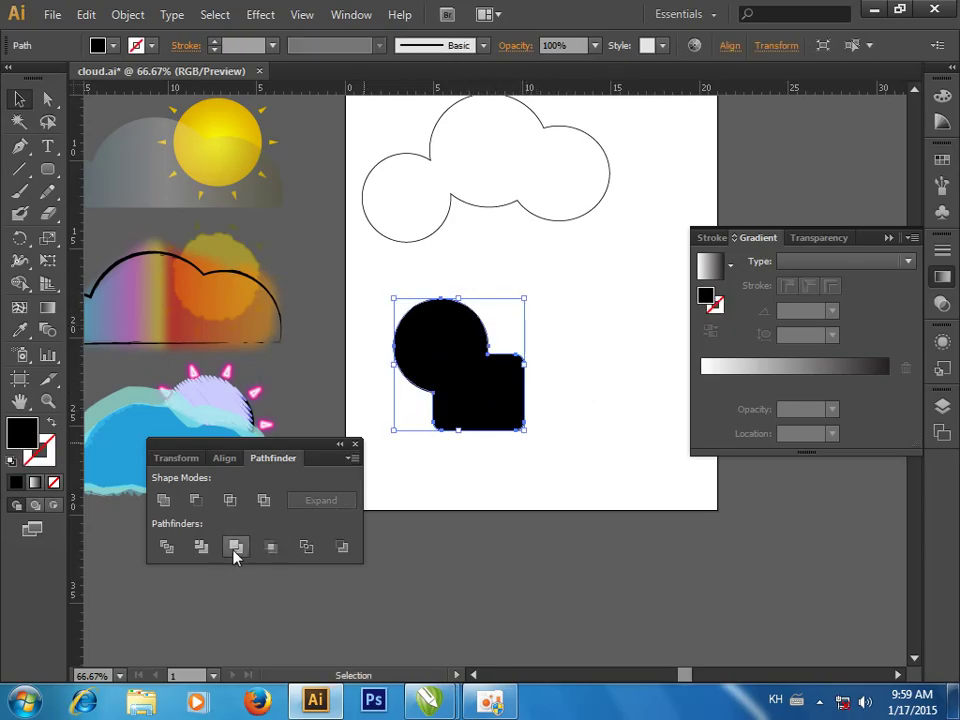
left_click(506, 475)
left_click_drag(495, 405, 627, 341)
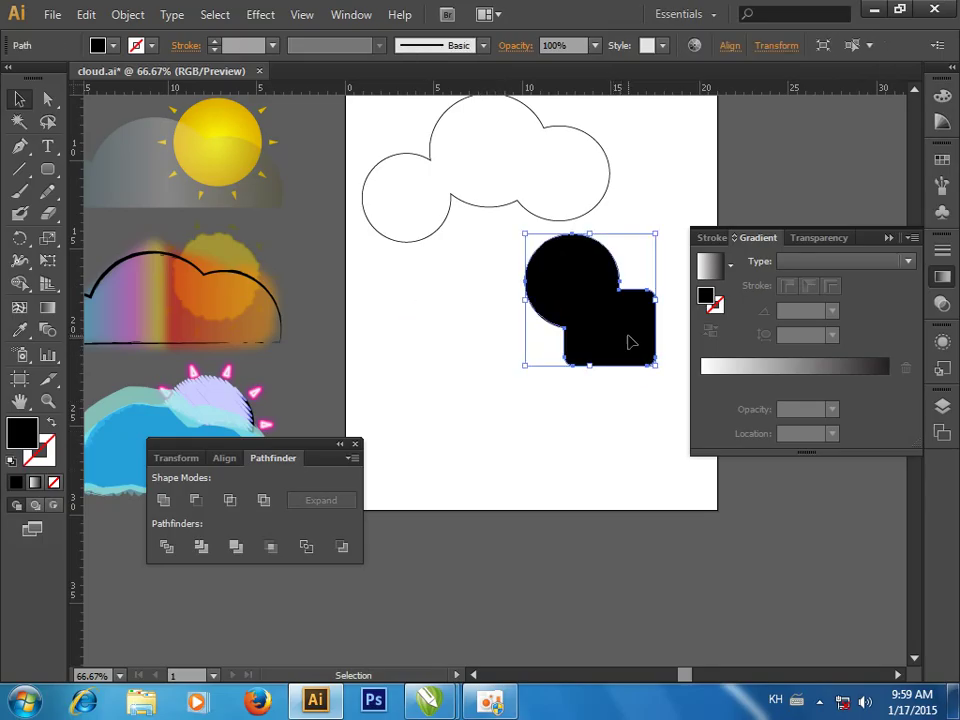
key("ctrl+z")
key("ctrl+z")
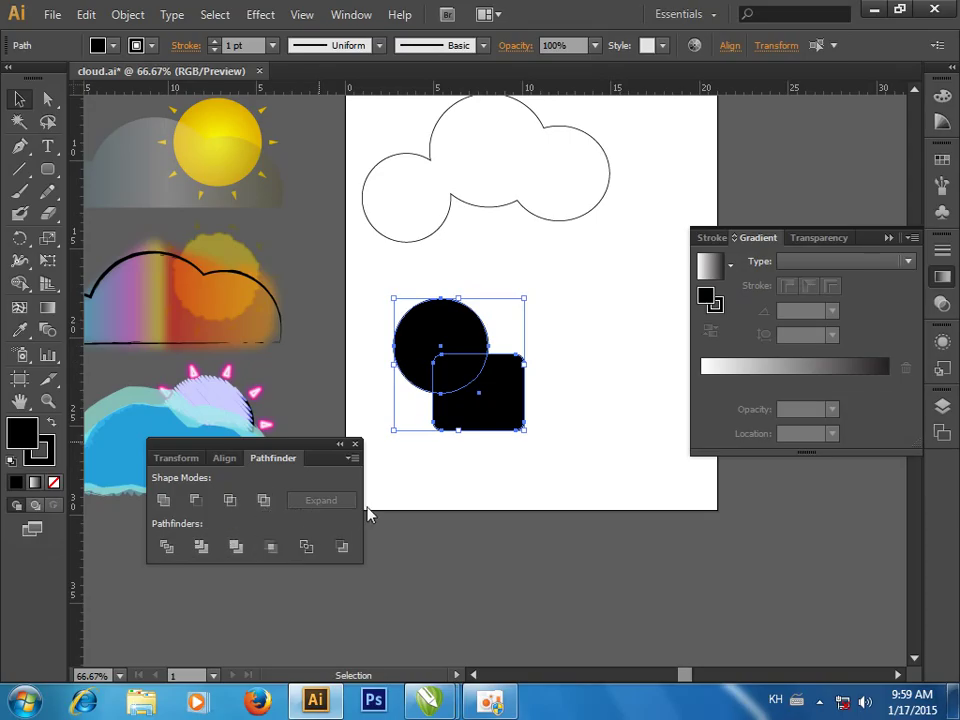
Delete the black circle and square.
left_click(530, 426)
left_click(503, 377)
left_click_drag(514, 302, 486, 388)
key("Delete")
Give the cloud default fill and stroke and draw a rectangle across its lower half.
left_click_drag(443, 299, 499, 319)
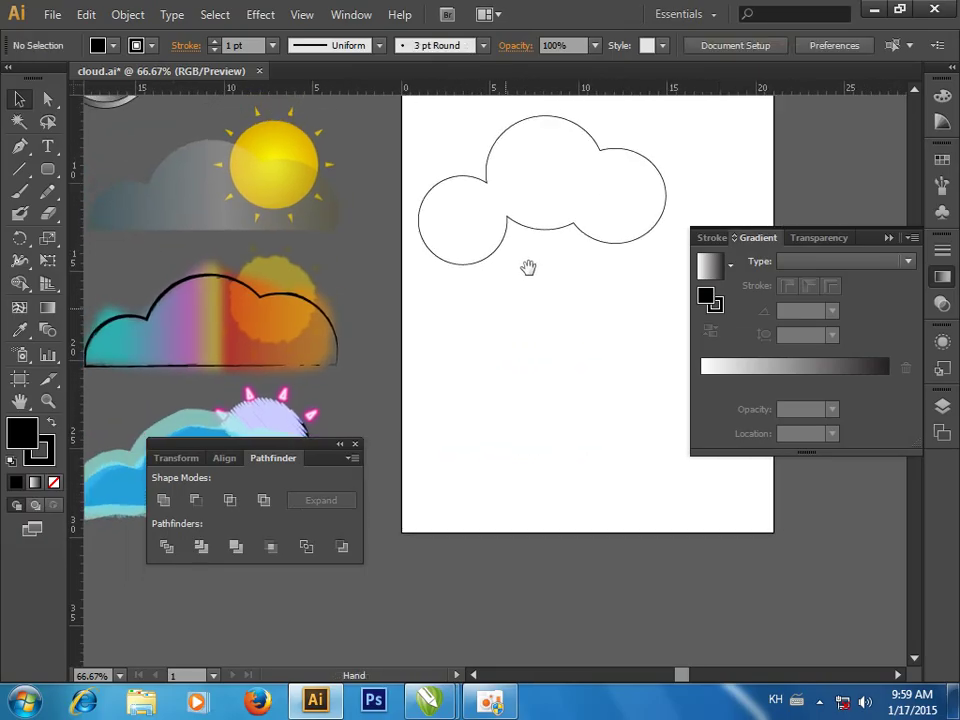
left_click(536, 227)
key("d")
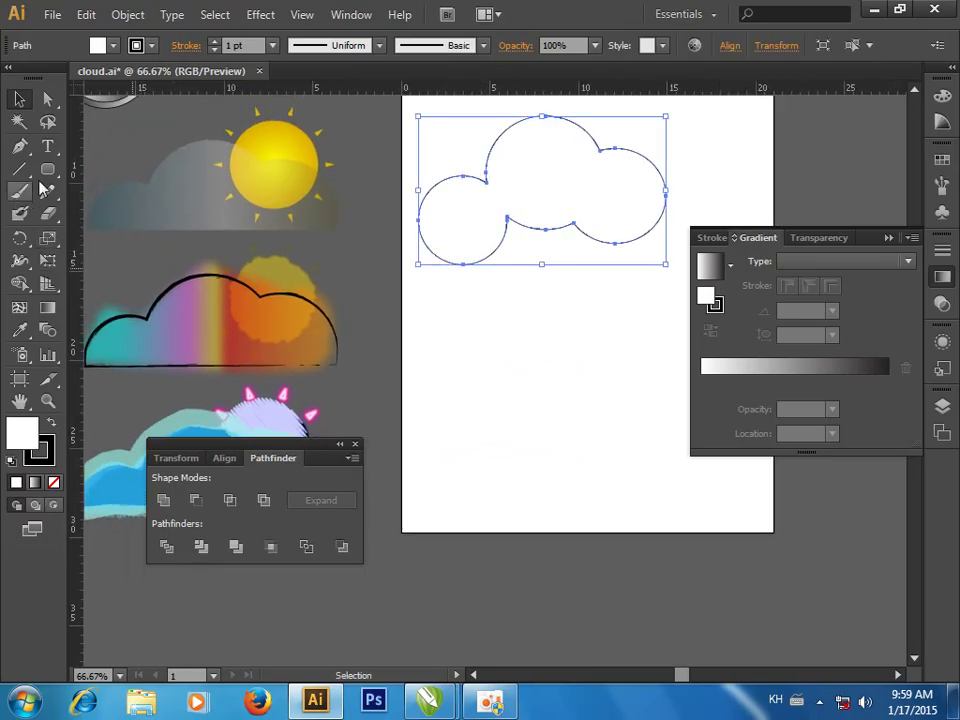
left_click_drag(47, 168, 120, 165)
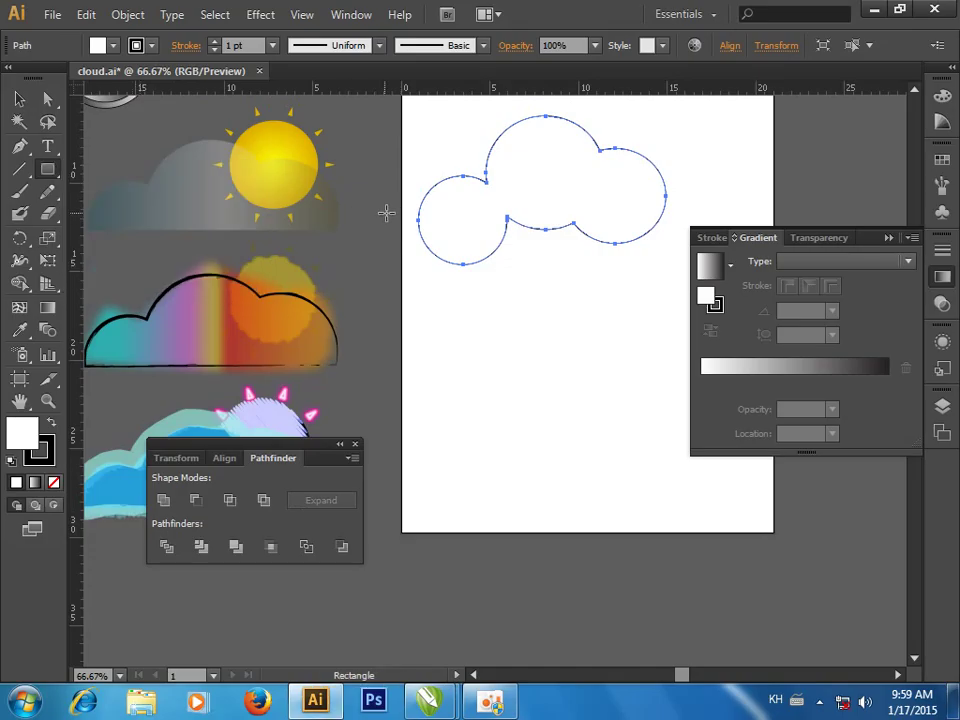
left_click_drag(386, 213, 690, 322)
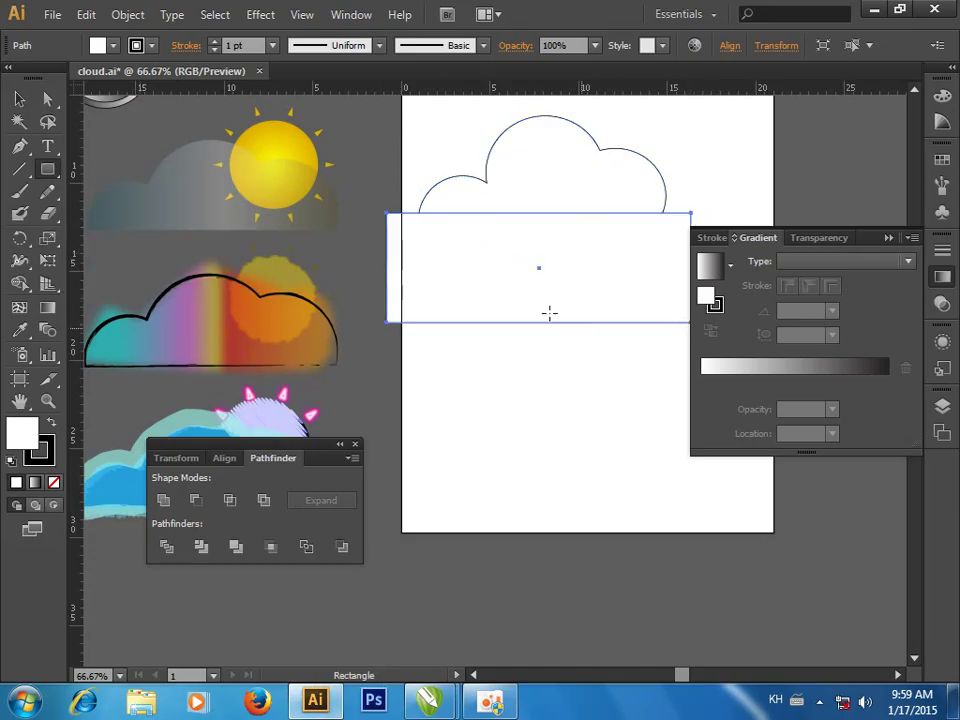
Apply Minus Front to trim the cloud's lower half, then nudge the cloud lower.
left_click(19, 99)
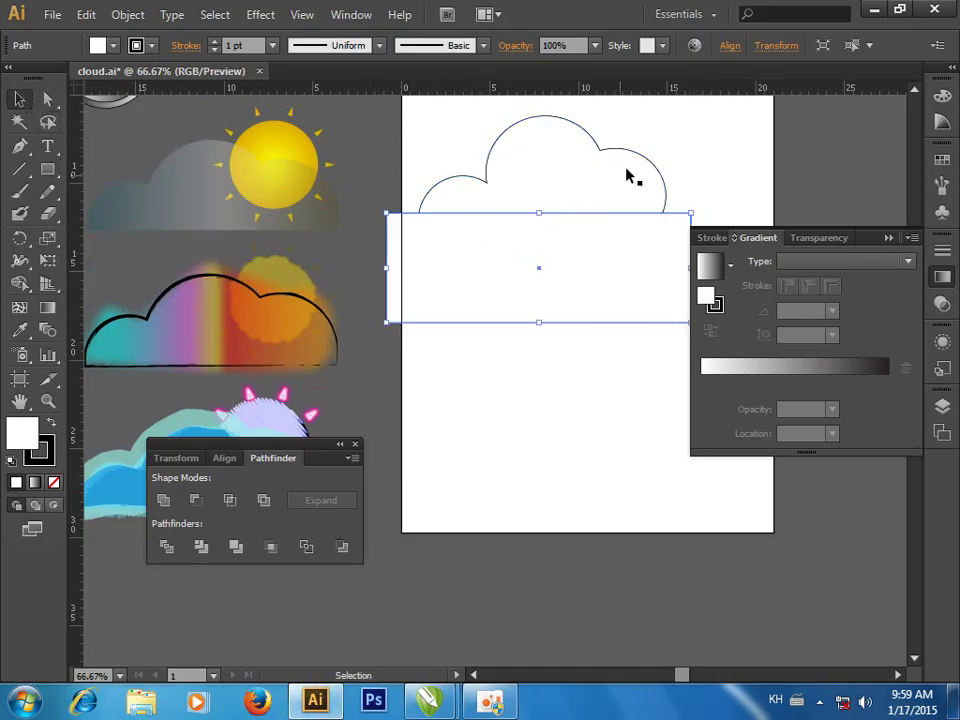
left_click_drag(688, 151, 606, 246)
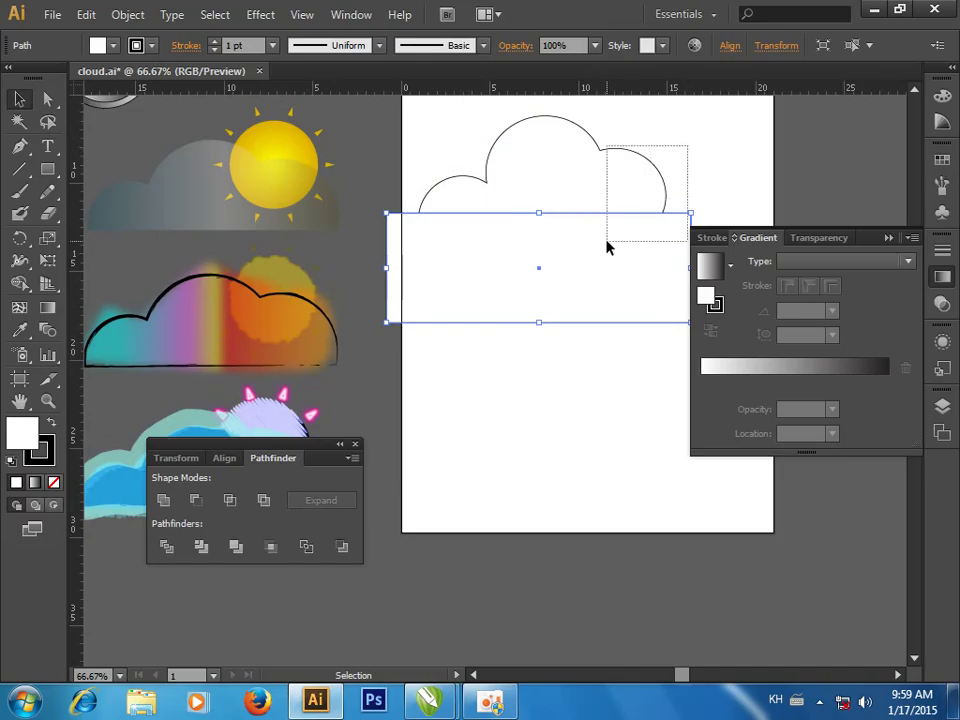
left_click(196, 500)
left_click_drag(546, 216, 541, 235)
left_click(540, 358)
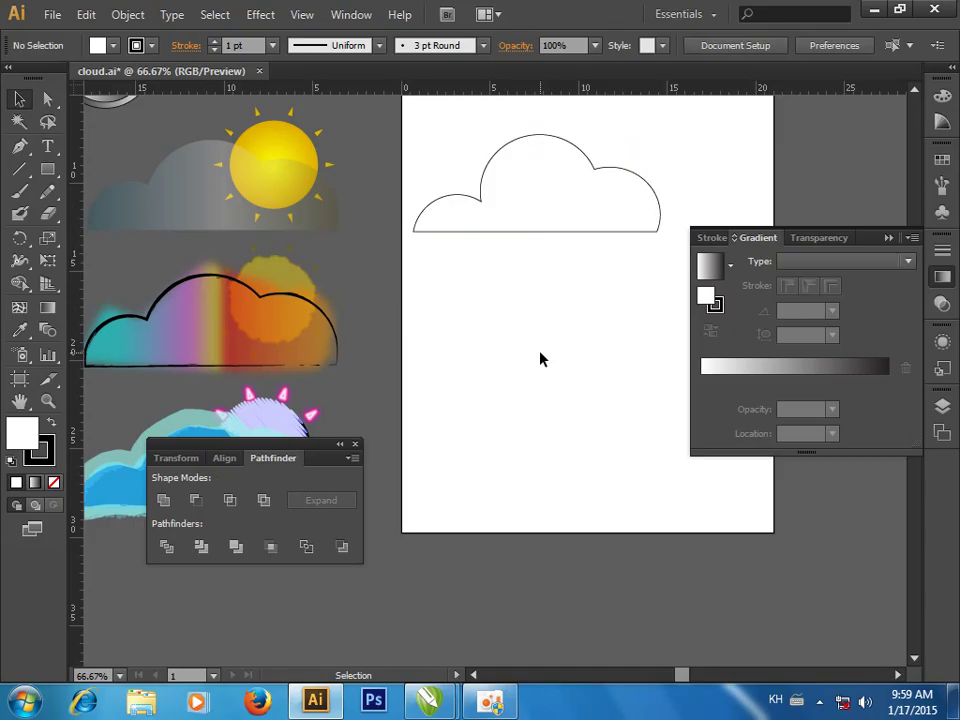
Eyedrop the grey cloud's blue-white-beige gradient onto the flat-bottomed cloud.
mouse_move(531, 362)
left_mouse_down()
mouse_move(499, 350)
mouse_move(437, 367)
mouse_move(521, 426)
left_mouse_up()
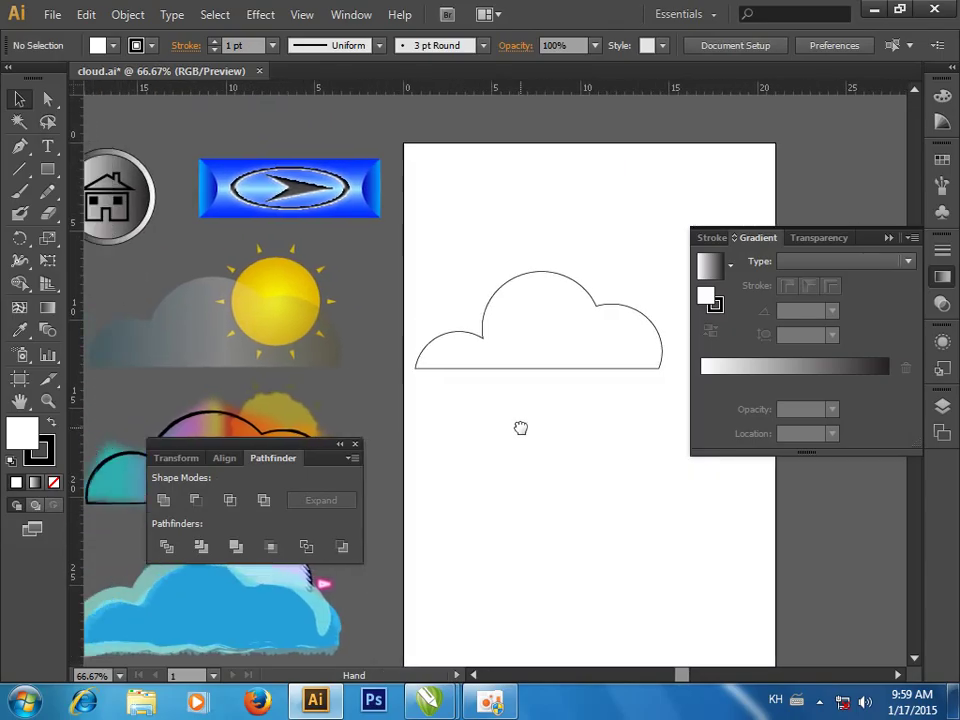
left_click(488, 324)
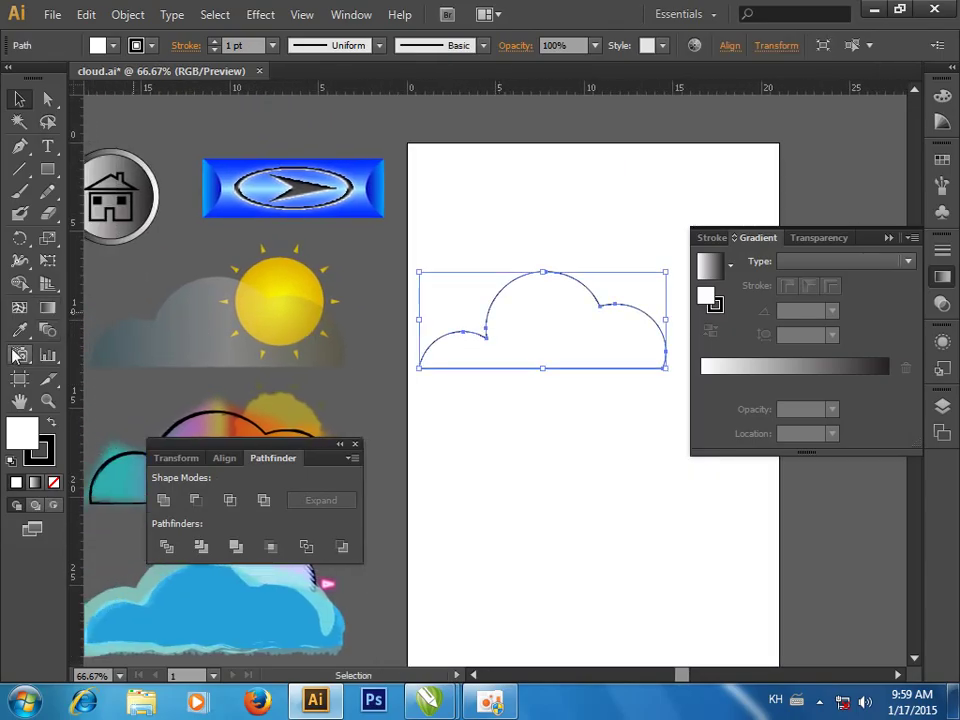
key("i")
left_click(189, 317)
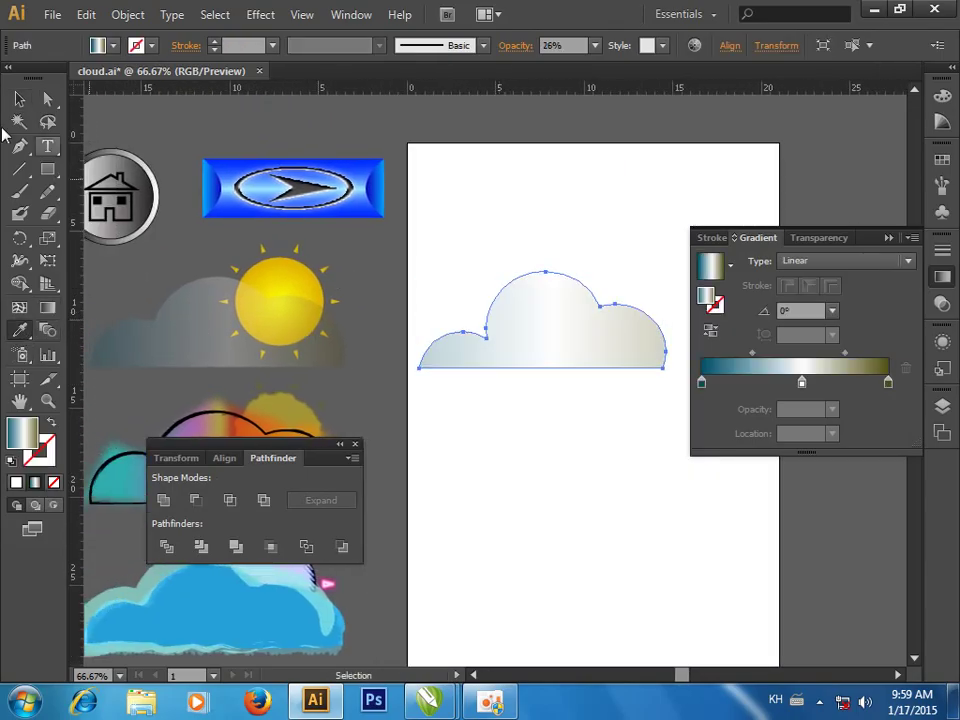
left_click(20, 100)
left_click(570, 249)
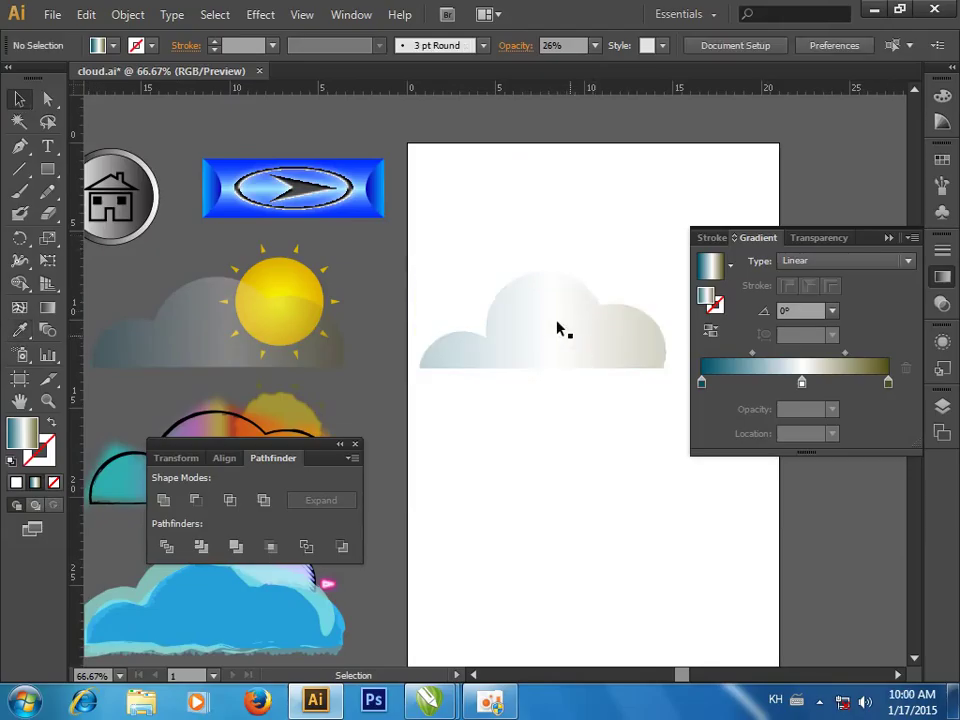
left_click_drag(570, 300, 531, 295)
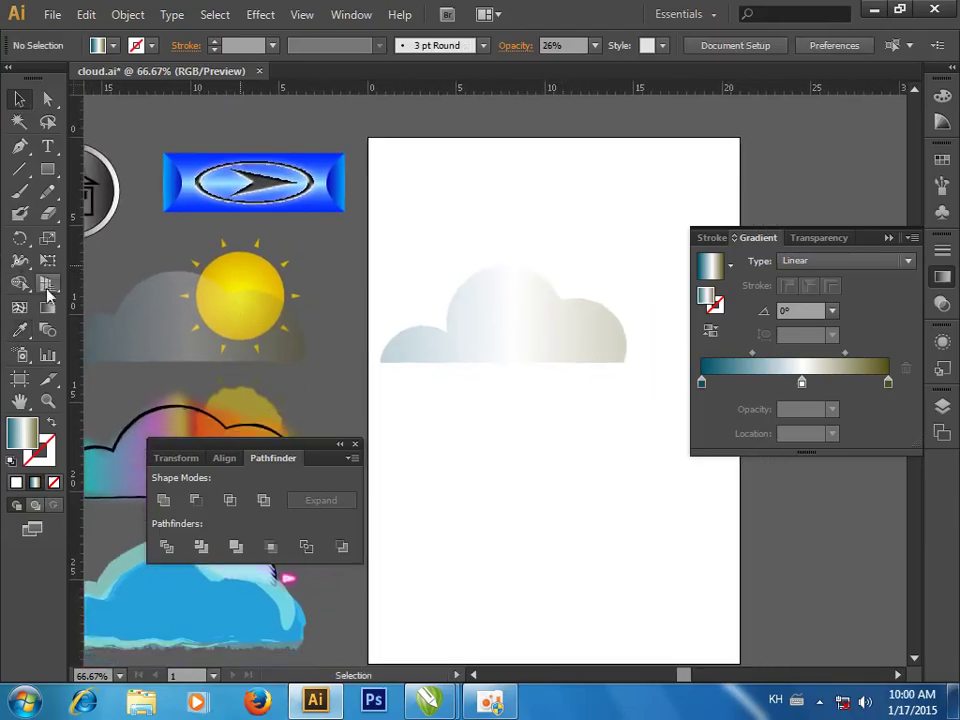
mouse_move(47, 169)
left_mouse_down()
mouse_move(108, 219)
mouse_move(102, 256)
mouse_move(111, 214)
left_mouse_up()
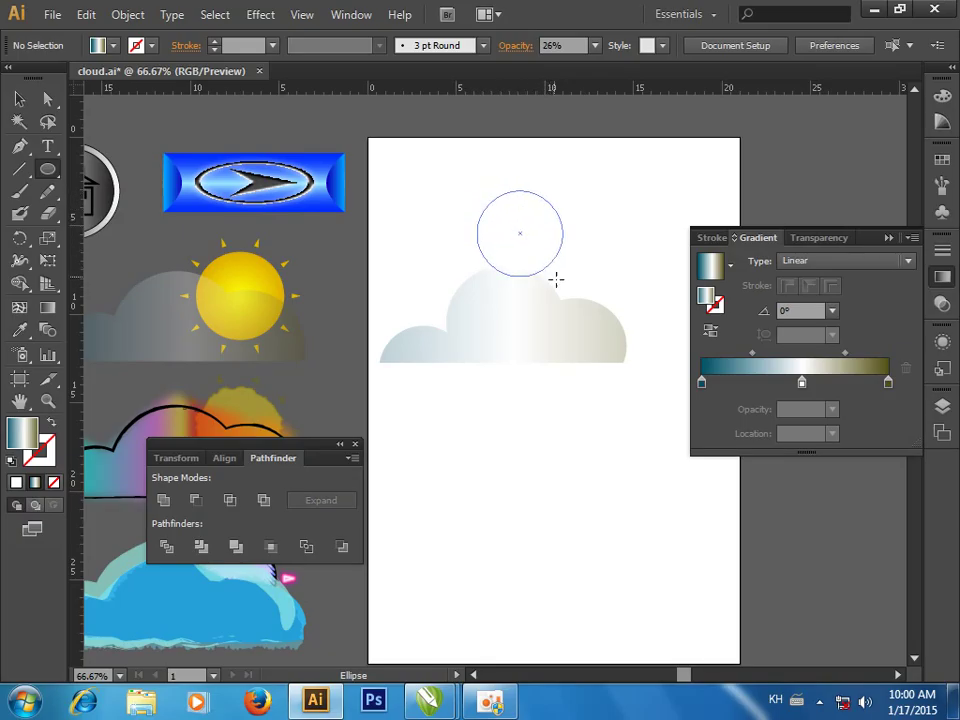
Draw a circle up-right of the cloud, eyedrop the sun's yellow radial gradient, and enlarge it.
left_click_drag(506, 230, 556, 280)
left_click(19, 99)
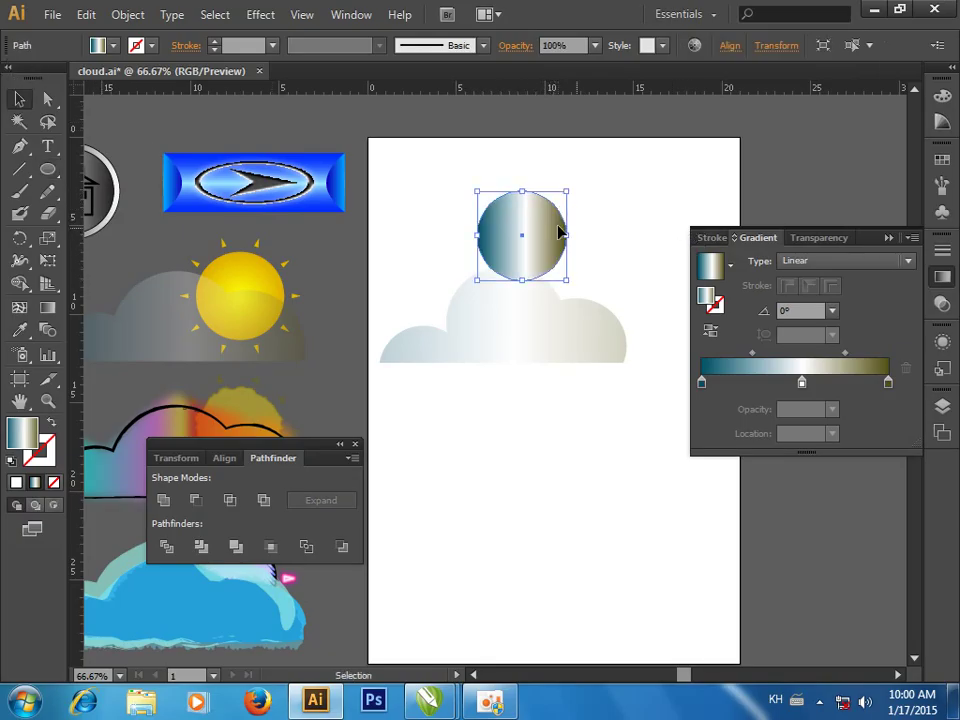
left_click_drag(494, 248, 572, 226)
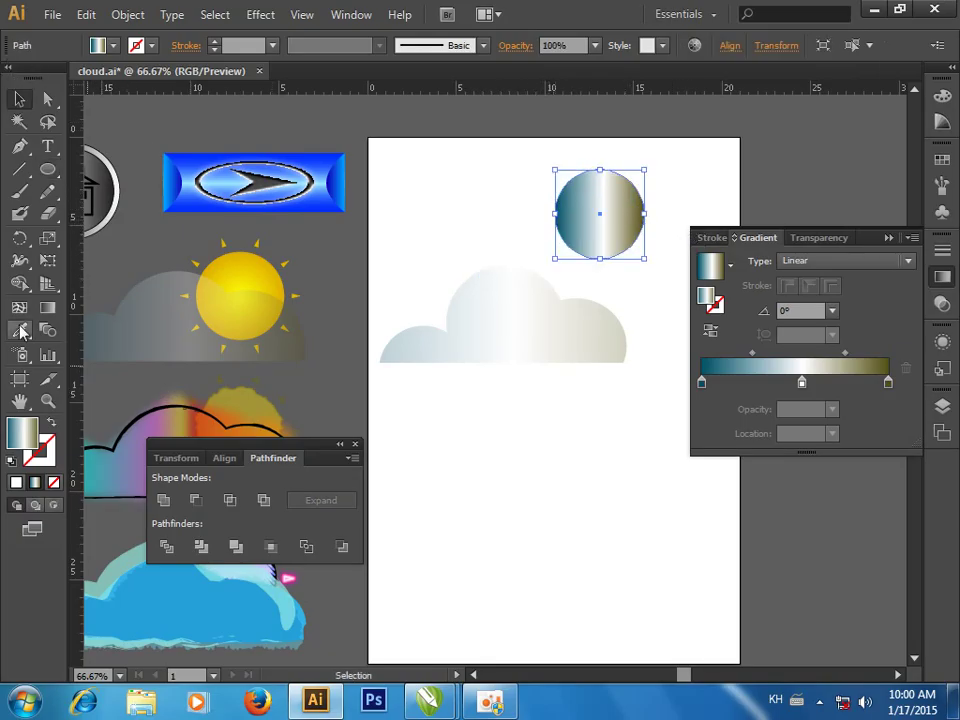
left_click(22, 332)
left_click(246, 257)
left_click(20, 97)
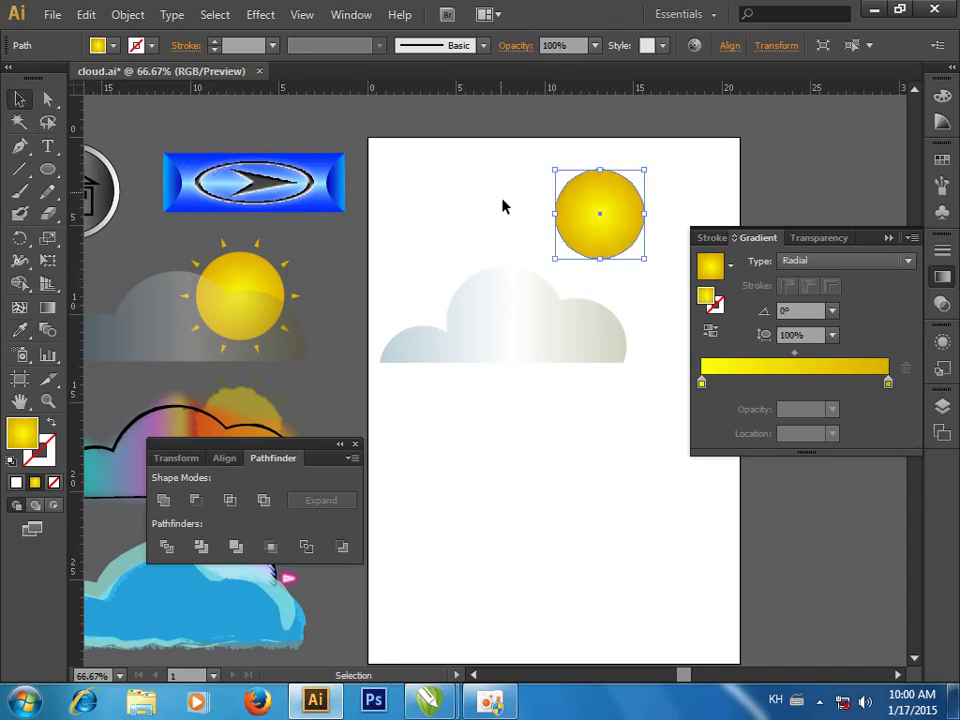
left_click_drag(645, 258, 653, 268)
left_click(499, 426)
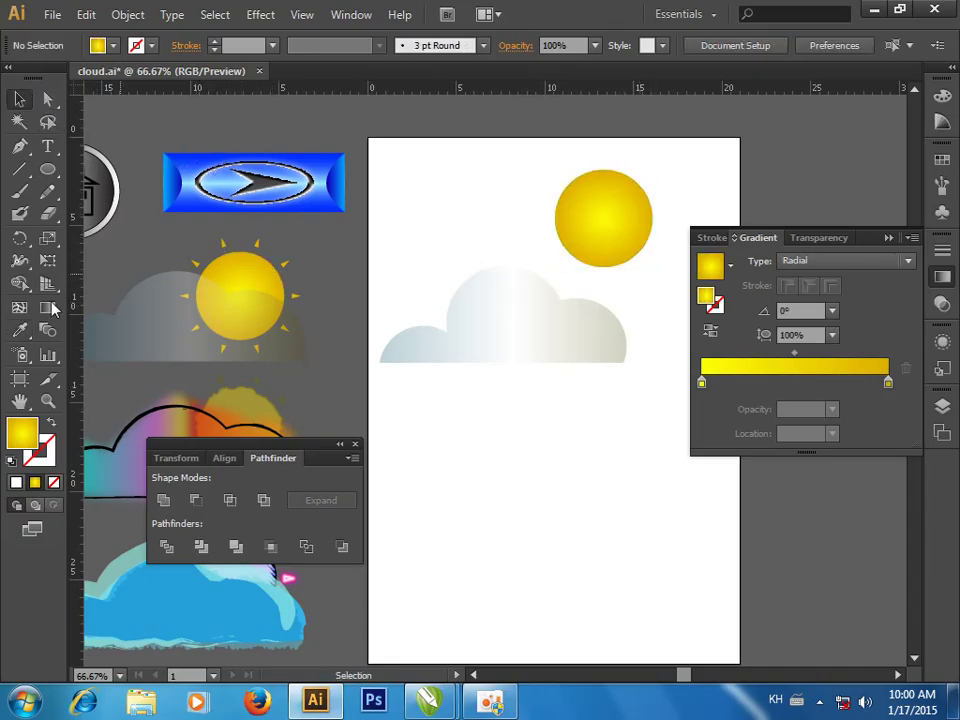
left_click(48, 170)
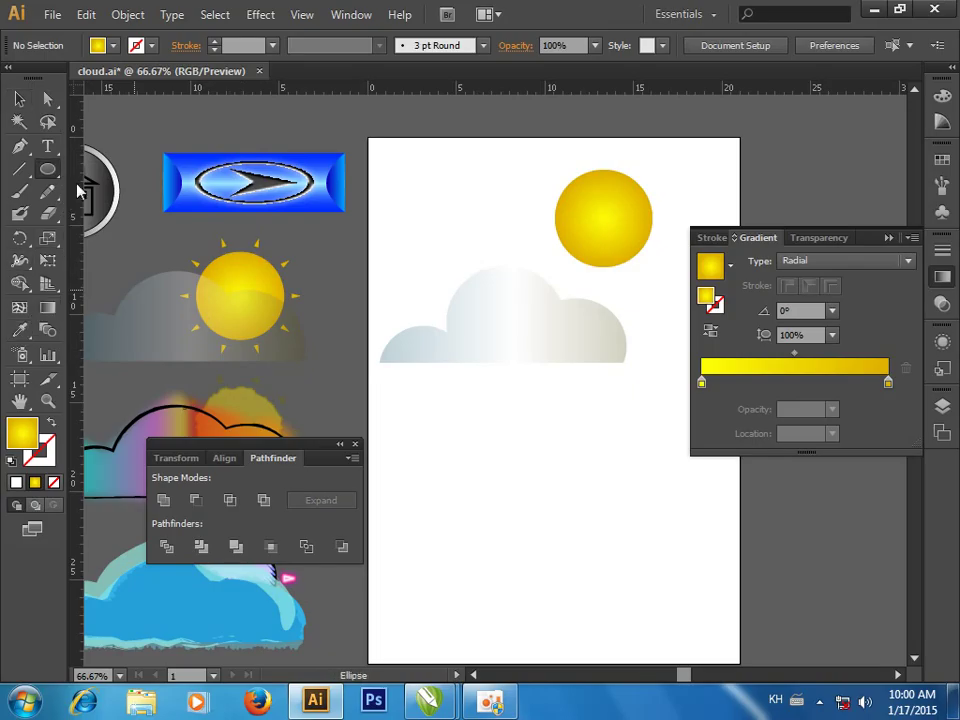
Tear off the shape tools and create a 10-point star below the cloud.
left_click(256, 234)
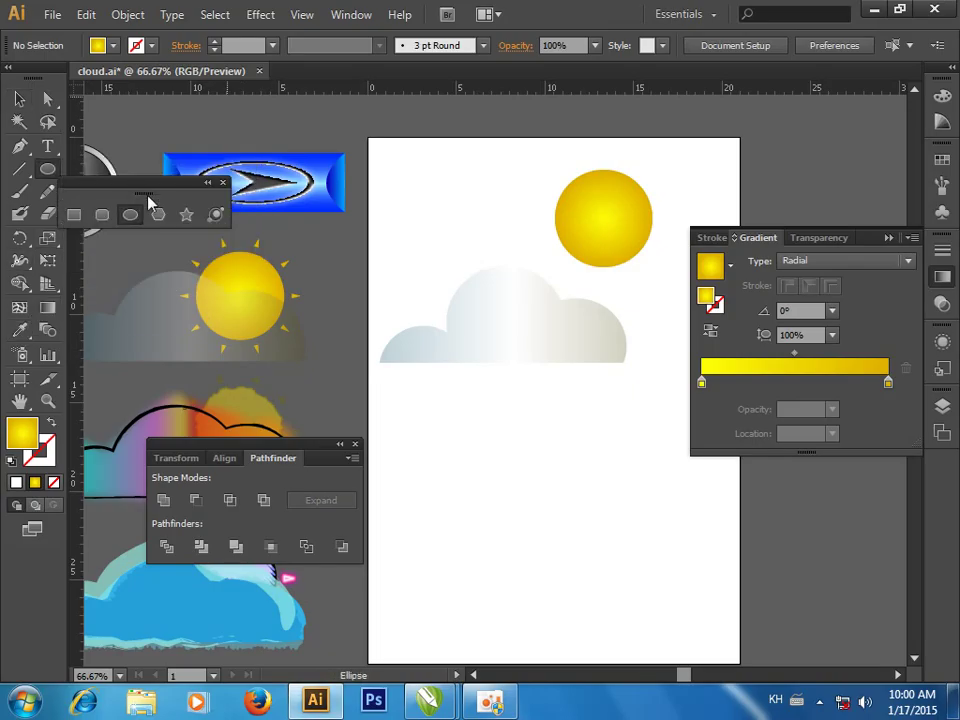
left_click_drag(153, 188, 189, 135)
left_click(223, 166)
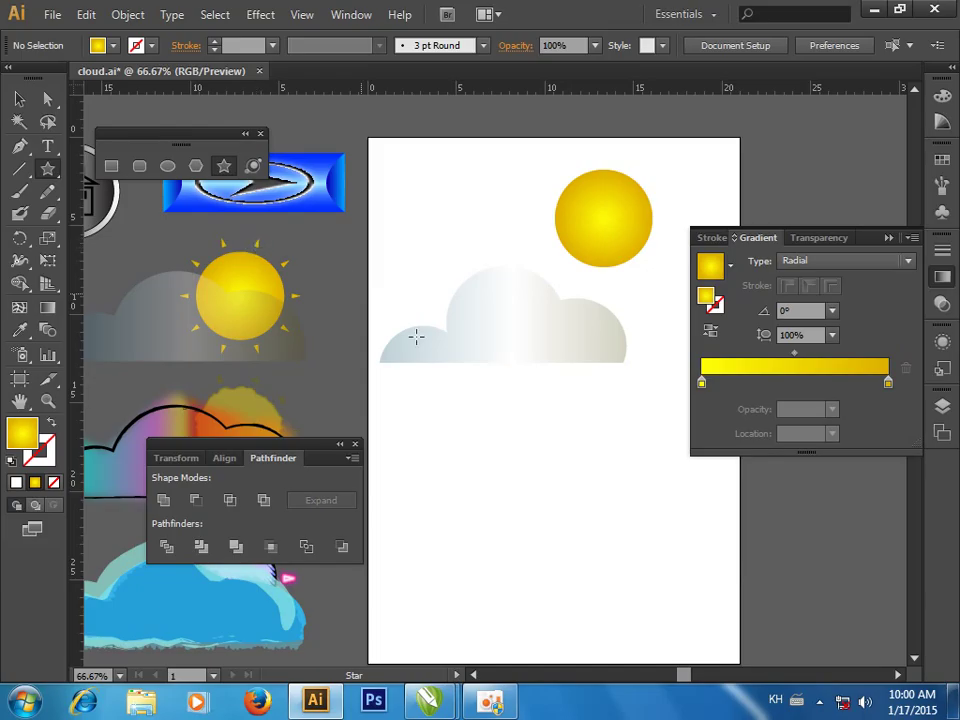
left_click_drag(503, 434, 506, 436)
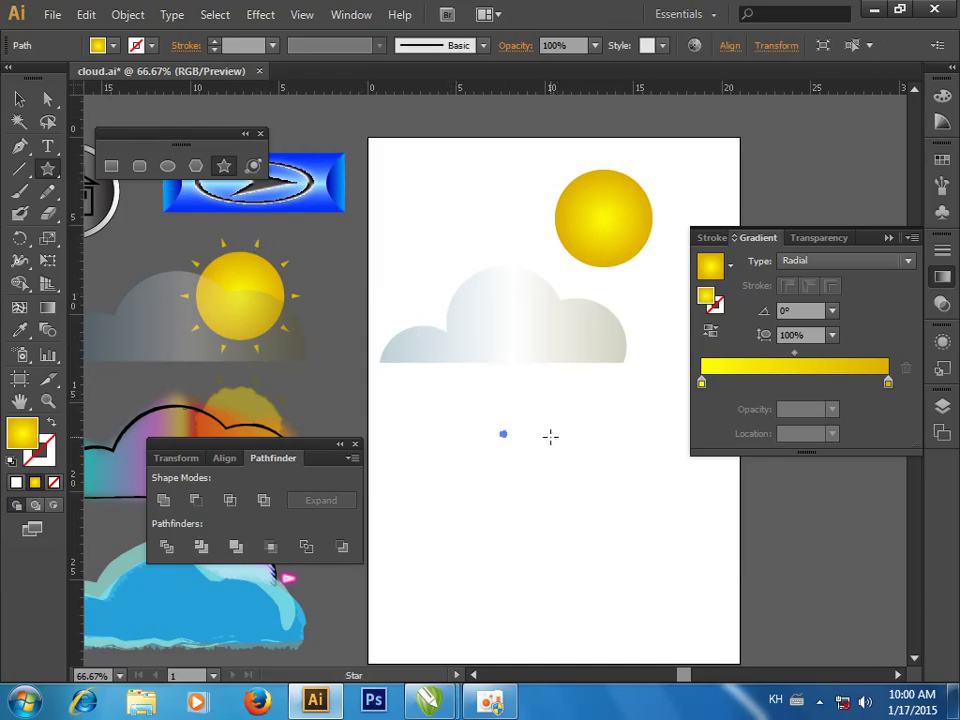
key("ctrl+z")
left_click(506, 434)
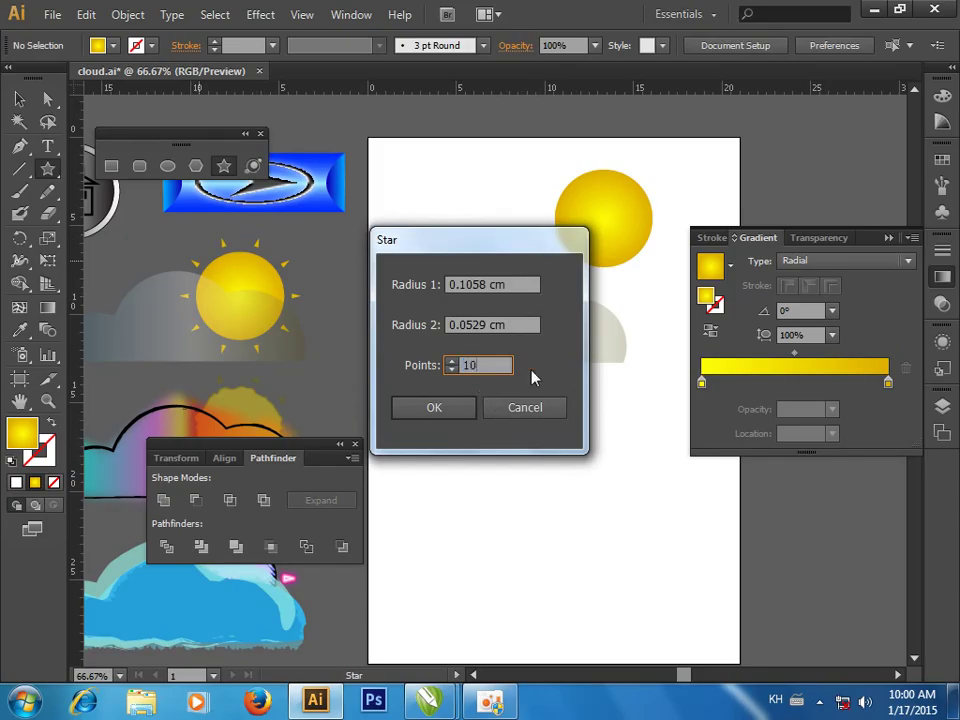
left_click(438, 410)
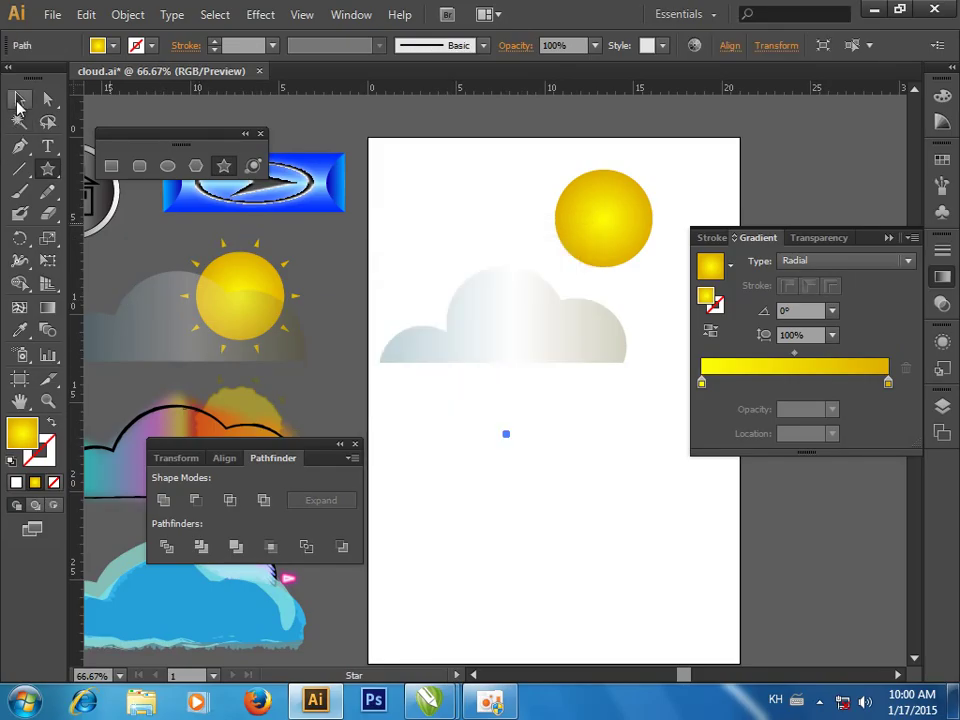
Enlarge the star and move it to the top left of the artboard.
left_click(17, 100)
left_click_drag(511, 444, 669, 583)
left_click(669, 583)
mouse_move(580, 523)
left_mouse_down()
mouse_move(520, 453)
mouse_move(628, 551)
left_mouse_up()
mouse_move(595, 452)
left_mouse_down()
mouse_move(628, 224)
mouse_move(619, 215)
mouse_move(477, 210)
left_mouse_up()
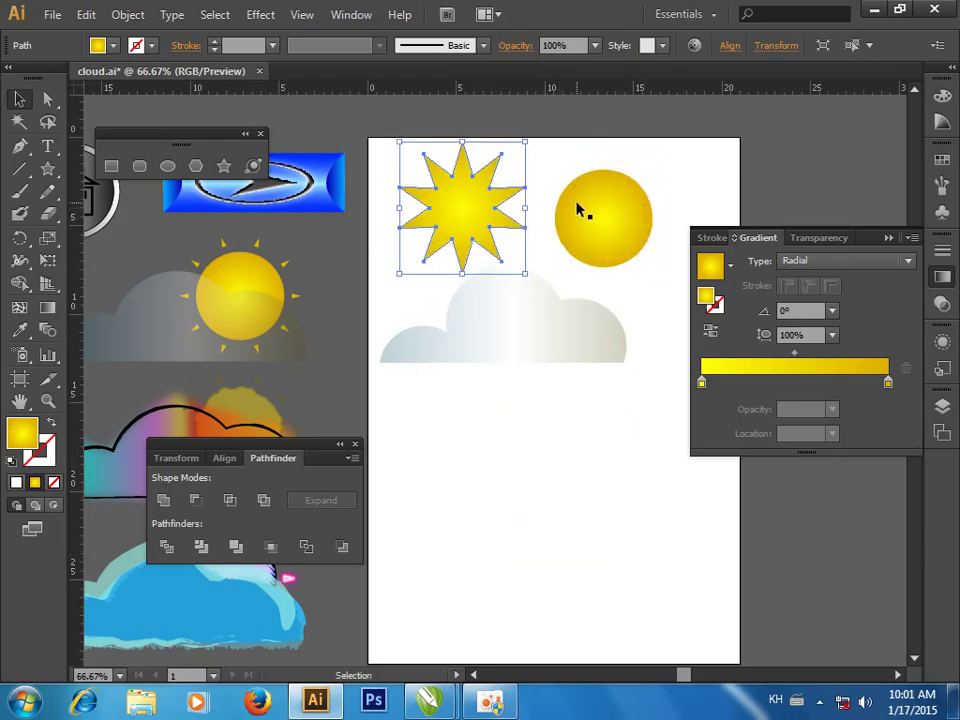
left_click(585, 214)
Copy the sun circle over the cloud with no fill and a black stroke.
left_click_drag(585, 214, 563, 376)
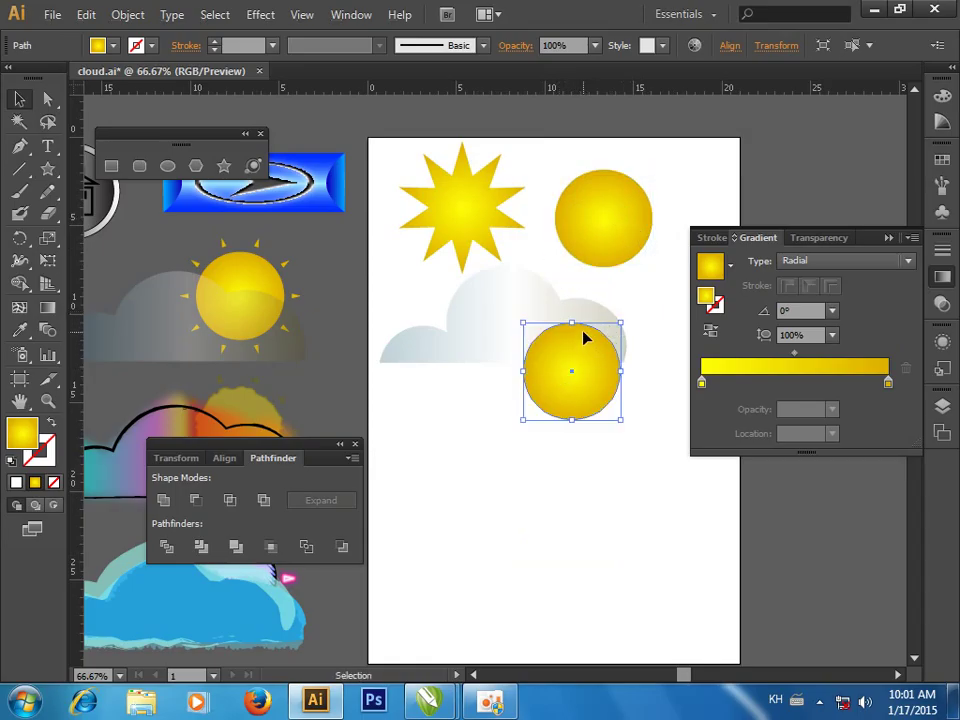
left_click(113, 46)
left_click(52, 80)
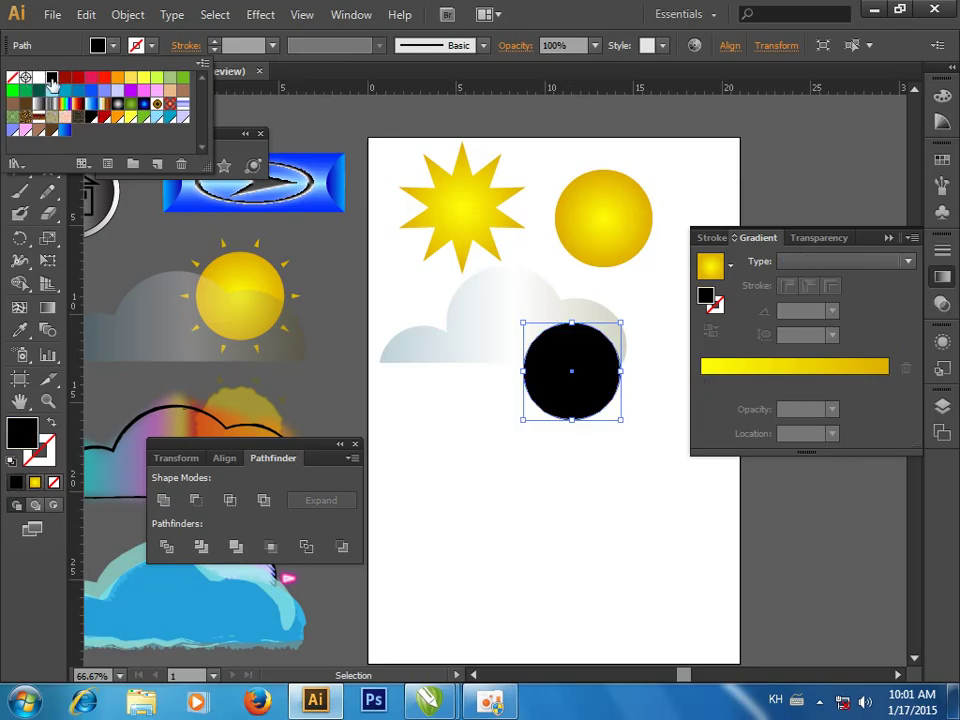
left_click(143, 48)
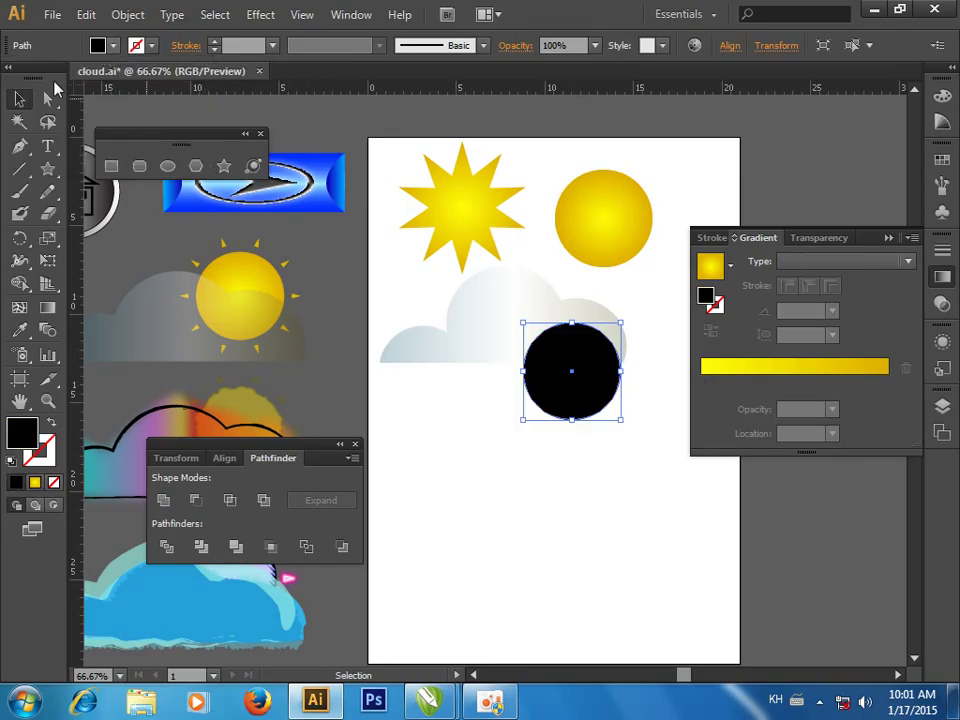
left_click(150, 45)
left_click(12, 77)
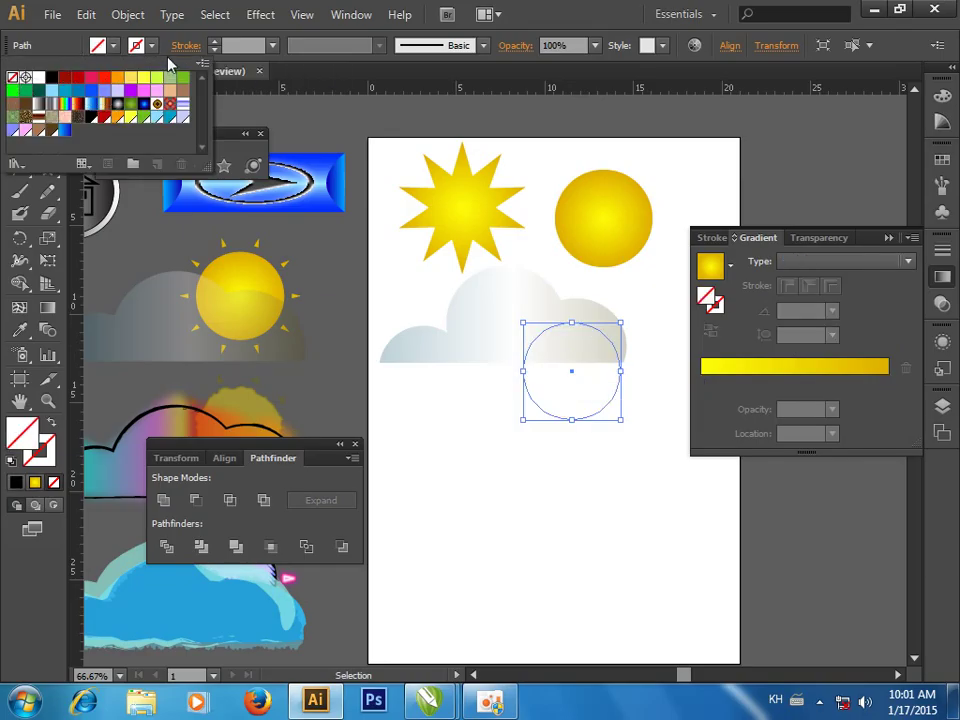
left_click(152, 46)
left_click(52, 80)
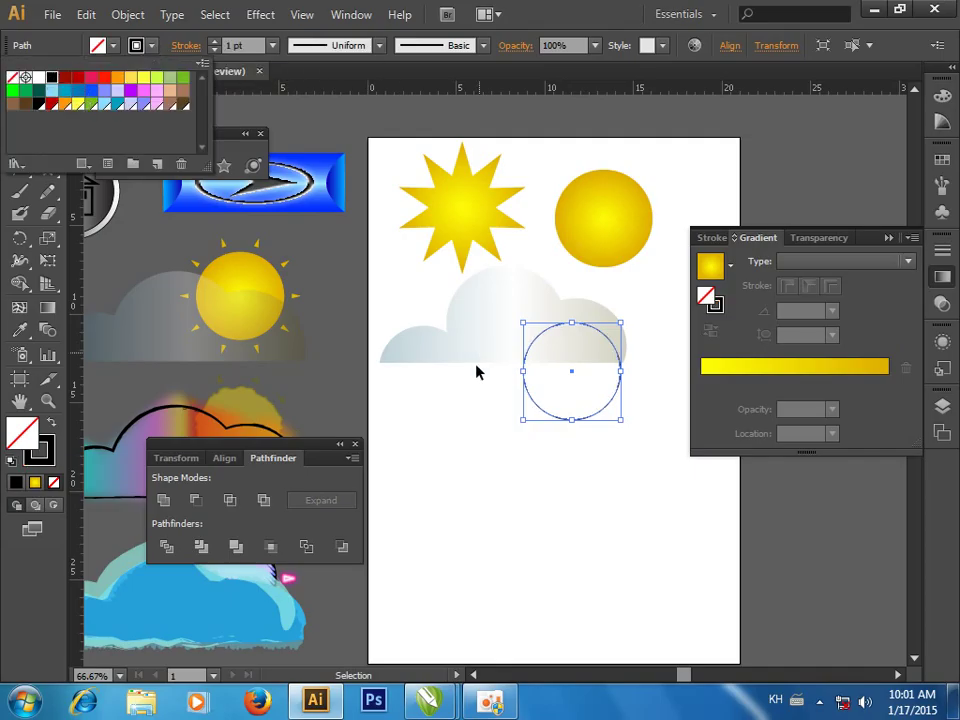
left_click(482, 401)
Align the star and outlined circle on their horizontal and vertical centres.
left_click(556, 327)
left_click(505, 200, "shift")
left_click(730, 45)
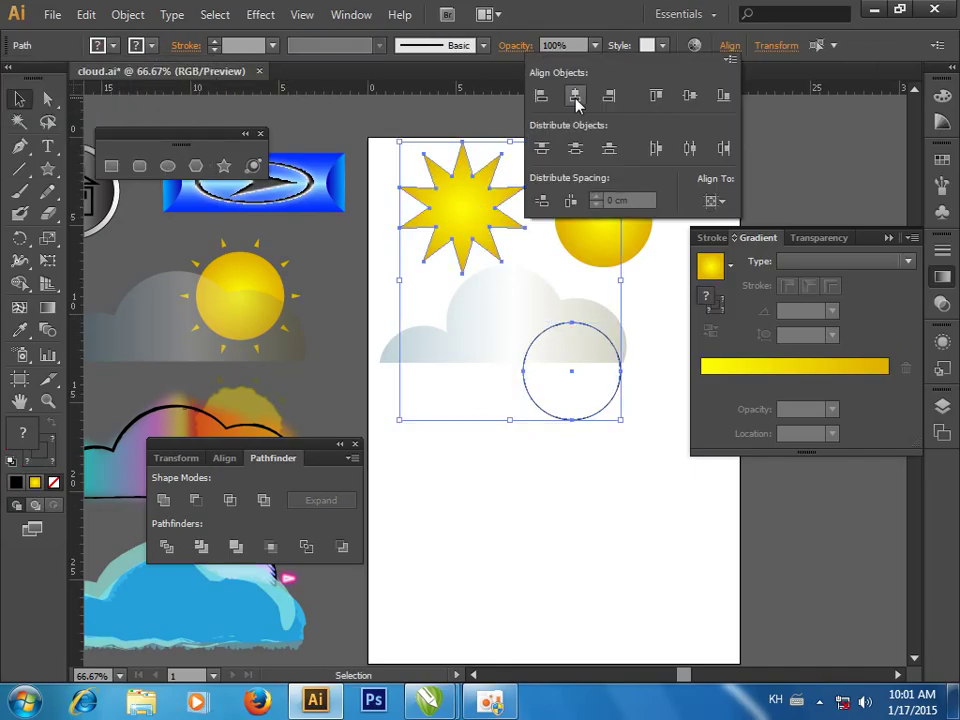
left_click(689, 95)
left_click(689, 95)
left_click(628, 484)
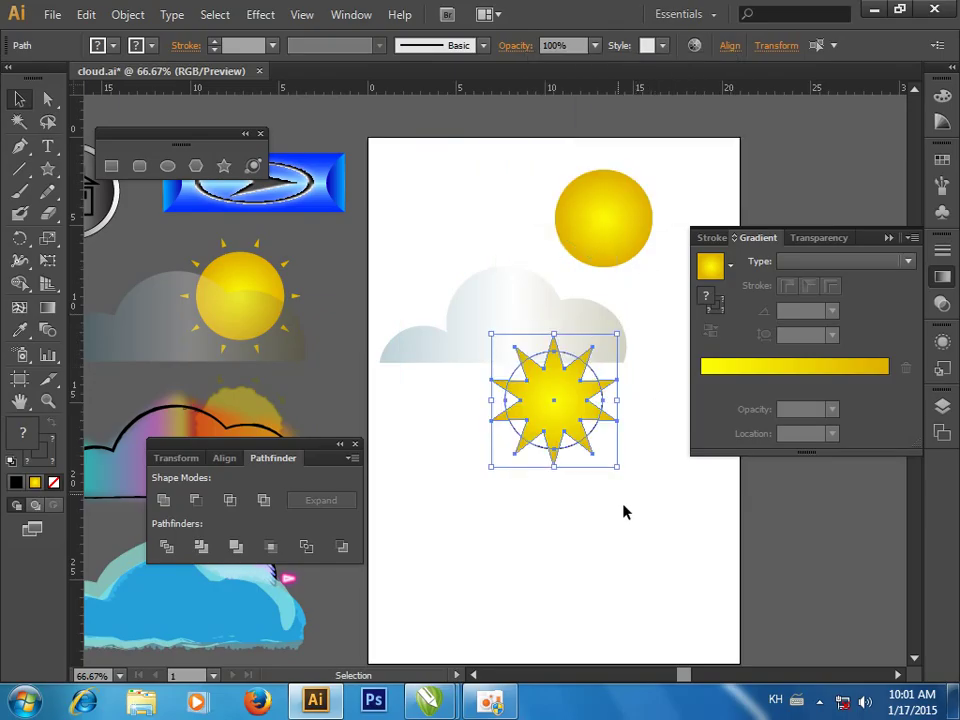
Move the star and circle pair below the cloud and zoom in on it.
left_click(537, 420)
left_click_drag(537, 420, 545, 501)
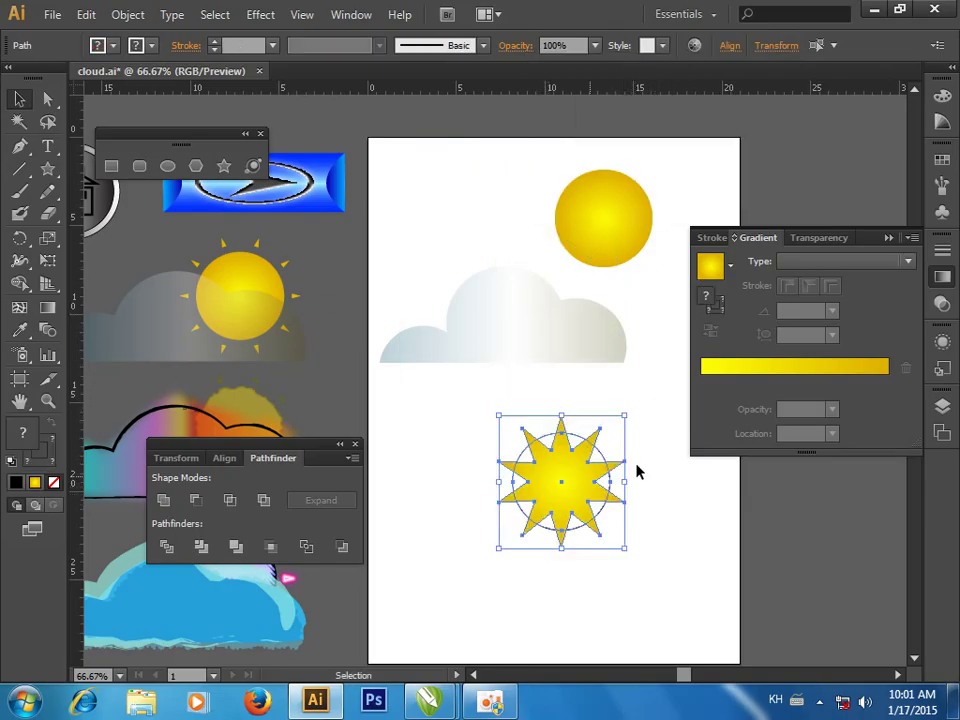
left_click(659, 462)
left_click(600, 456)
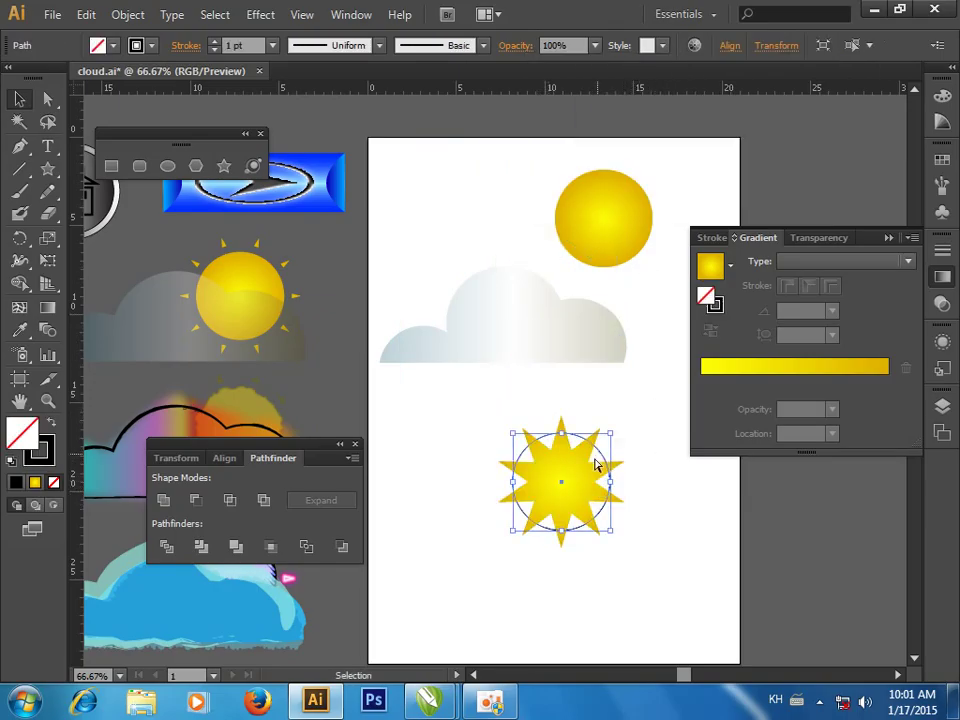
left_click(529, 429)
key("v")
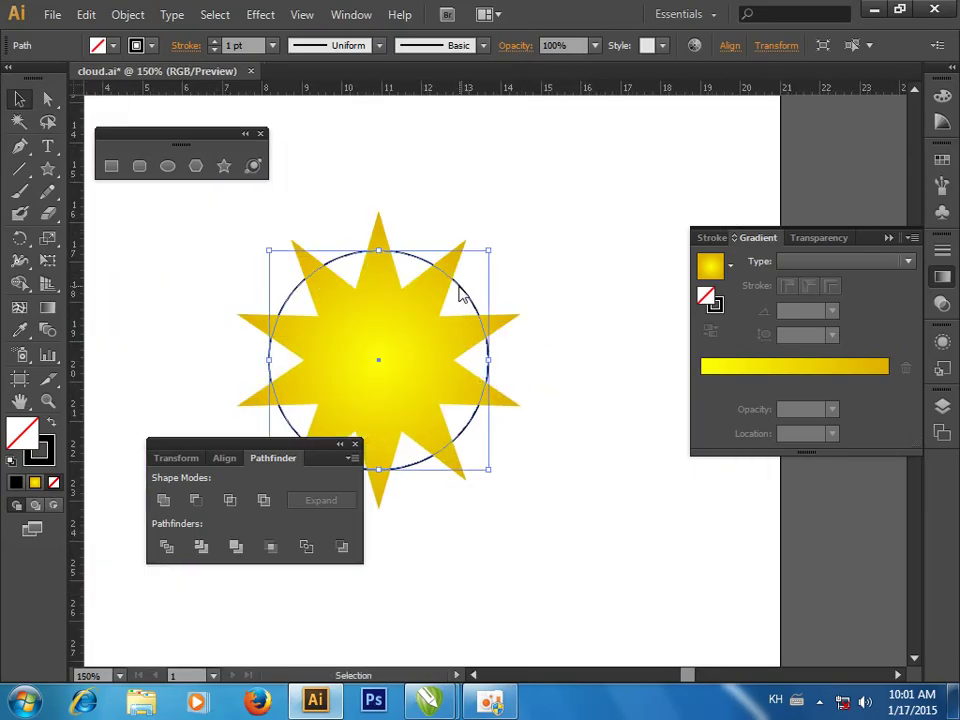
Send the yellow star backward so it sits behind the circle.
right_click(460, 290)
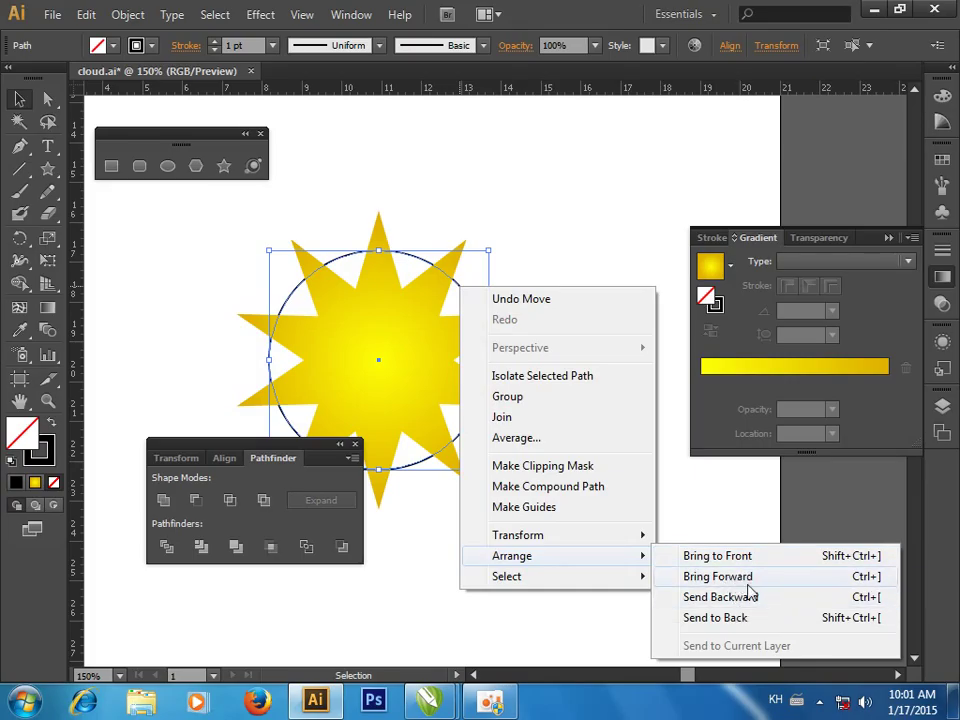
left_click(730, 513)
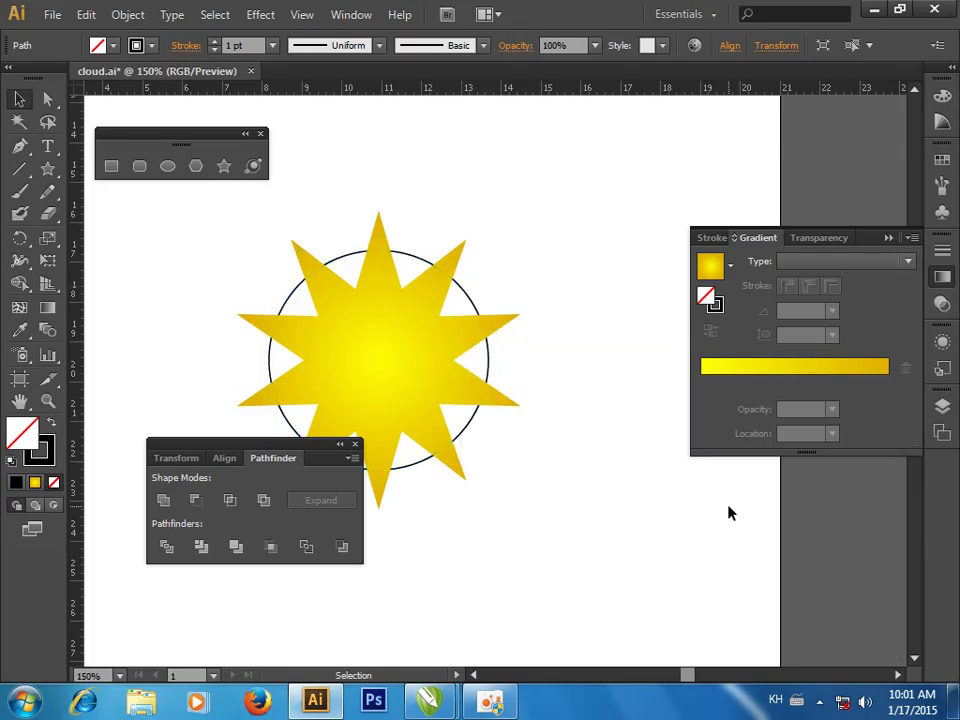
left_click(489, 335)
right_click(489, 333)
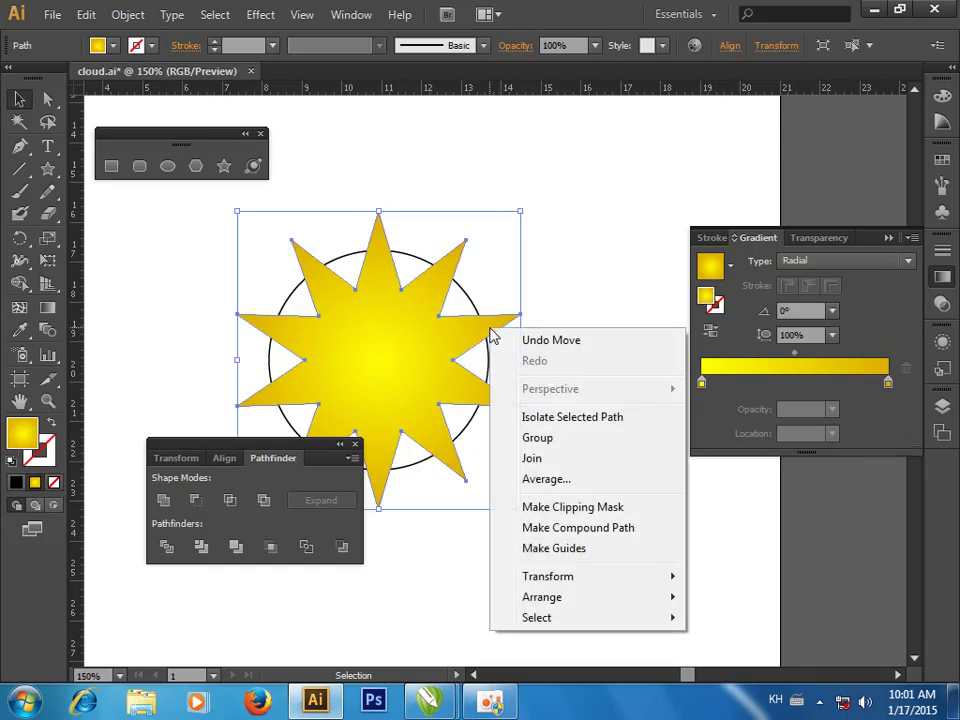
mouse_move(542, 597)
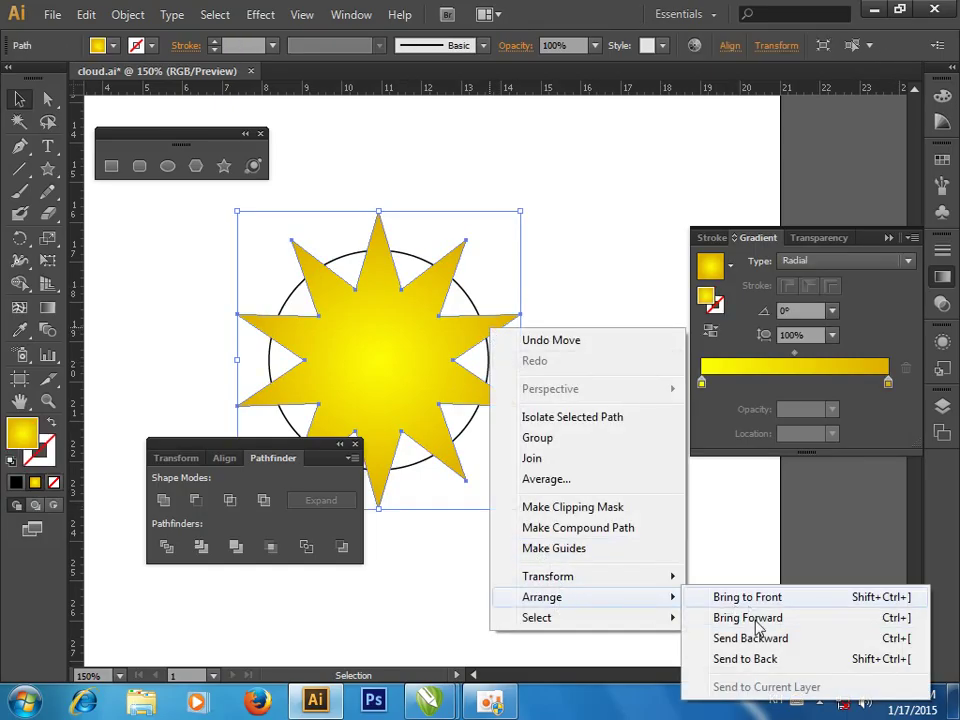
left_click(760, 659)
left_click(593, 497)
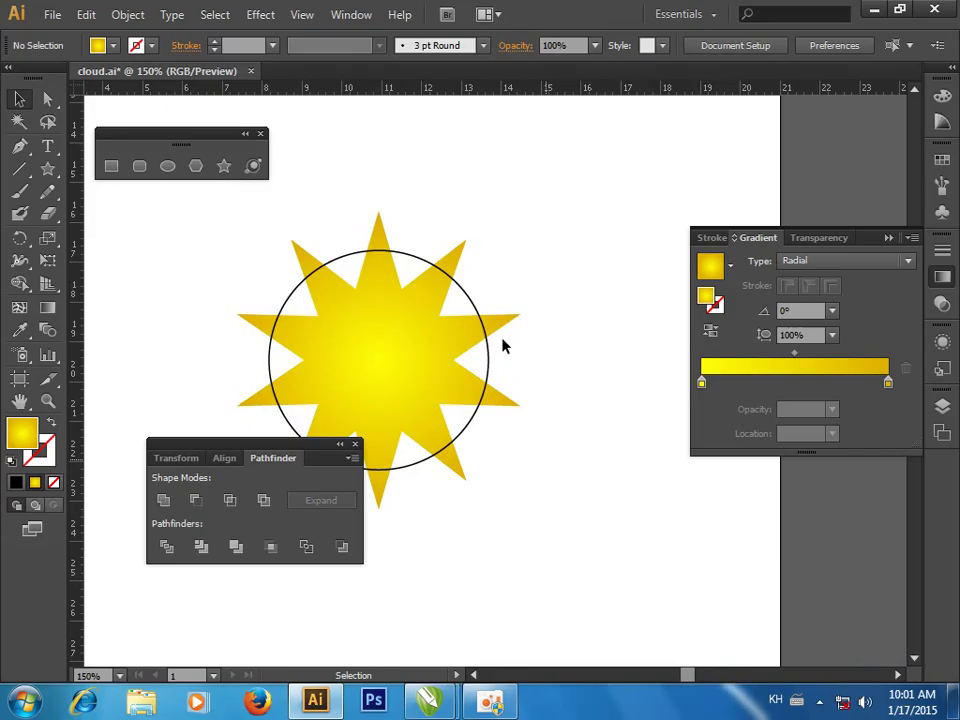
Enlarge the circle slightly over the star's centre, trying and undoing a Minus Front cut.
left_click(433, 270)
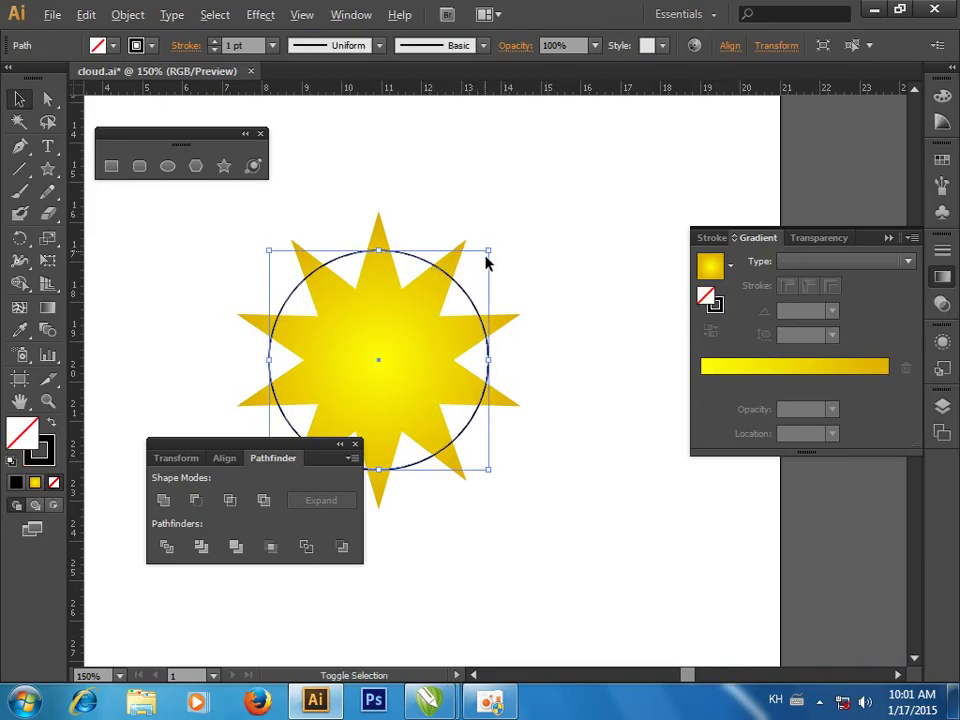
left_click_drag(491, 251, 497, 242)
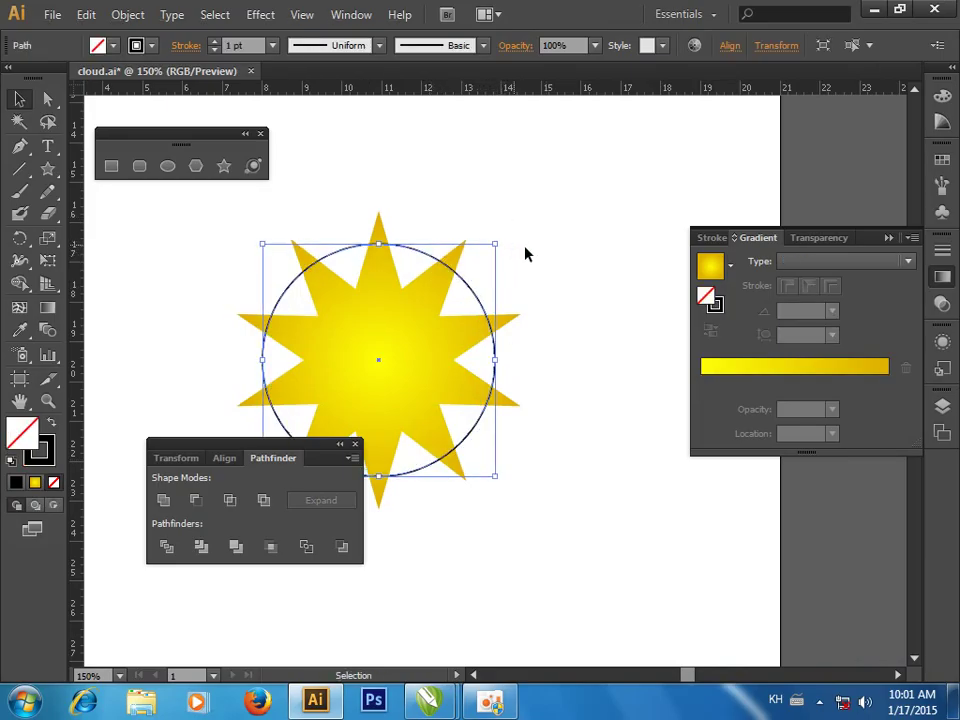
left_click(522, 254)
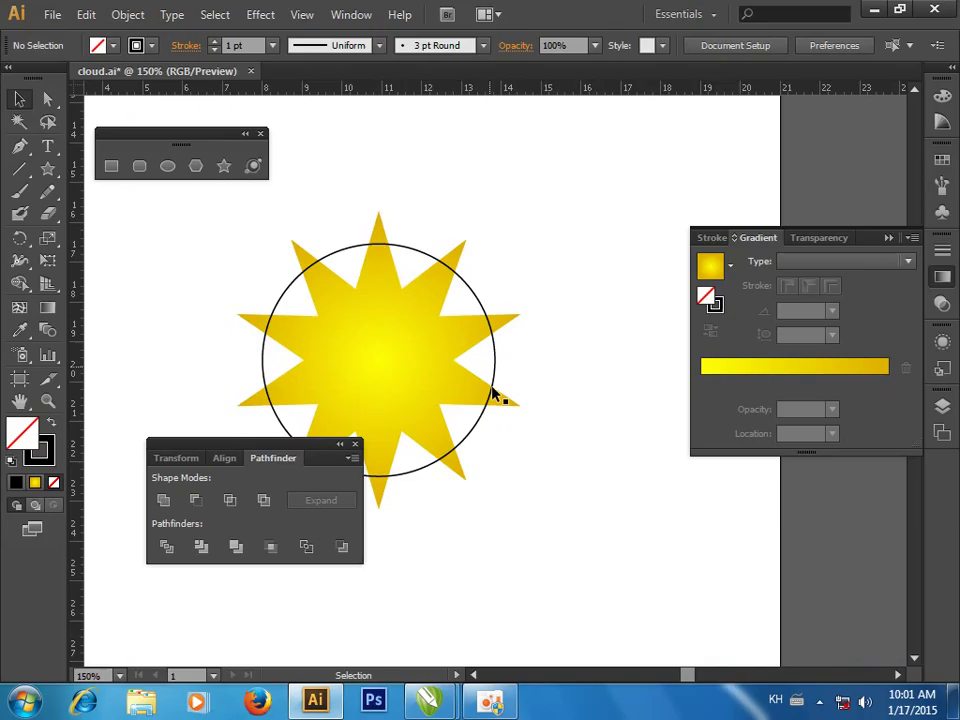
key("ctrl+a")
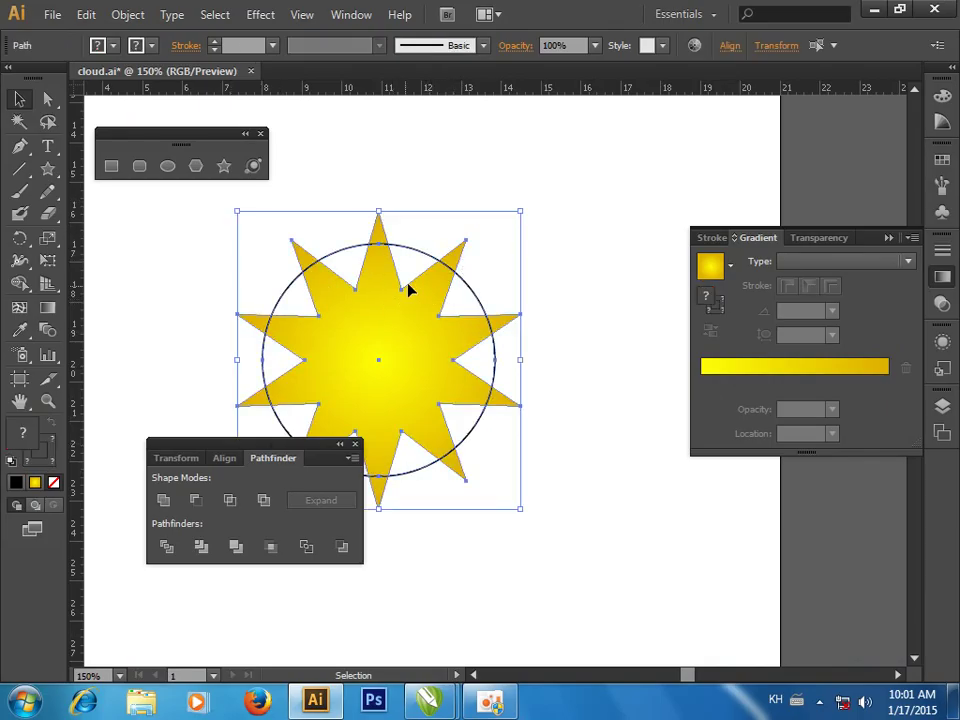
left_click(196, 500)
left_click(606, 504)
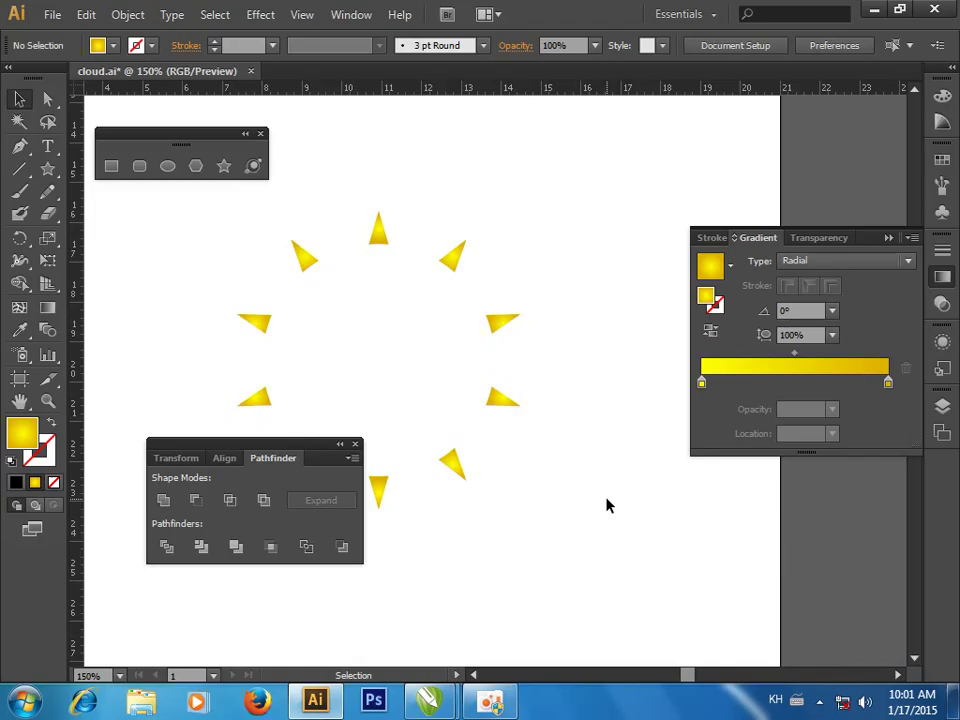
key("ctrl+z")
key("ctrl+z")
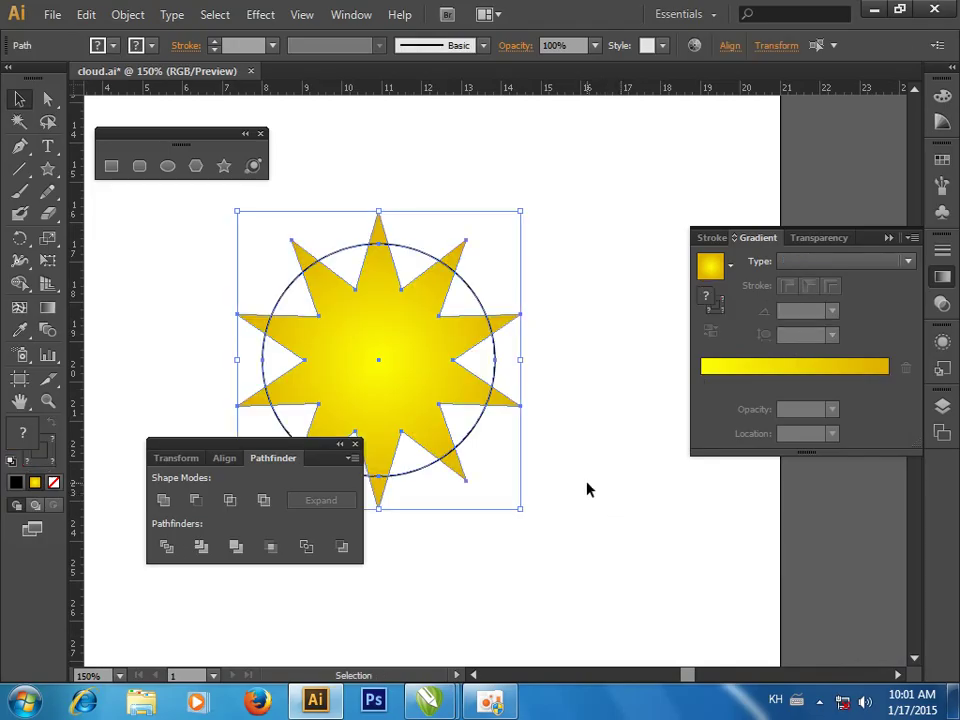
left_click(588, 489)
Duplicate the circle downward, then cut the original circle out of the star with Minus Front.
left_click_drag(457, 283, 620, 556)
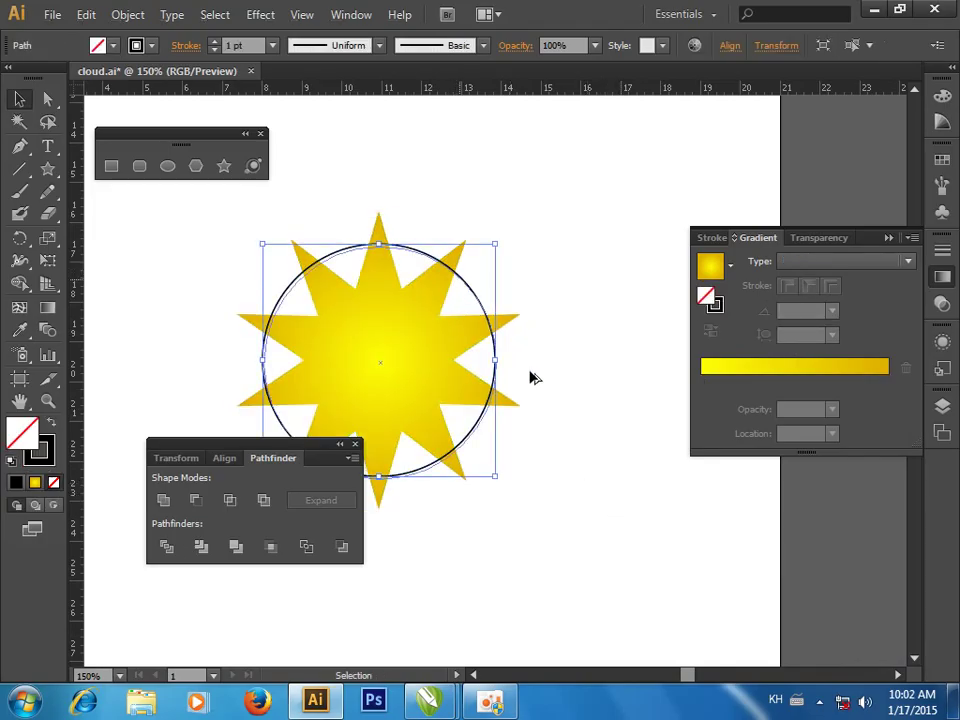
left_click_drag(527, 223, 388, 343)
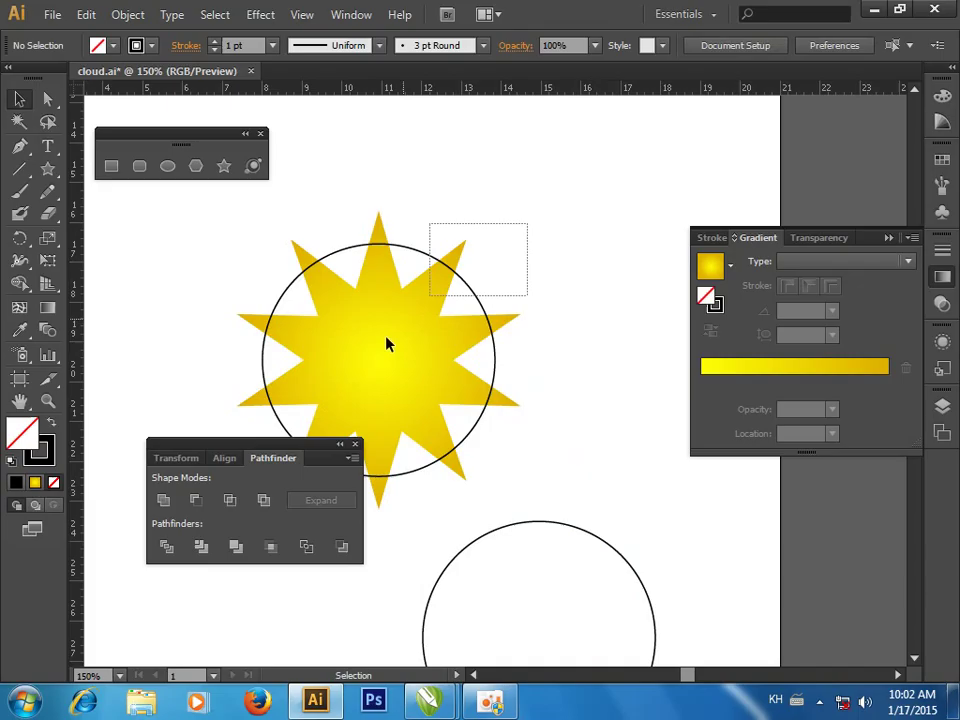
left_click(196, 502)
left_click(575, 543)
left_click(585, 535)
left_click(497, 396, "shift")
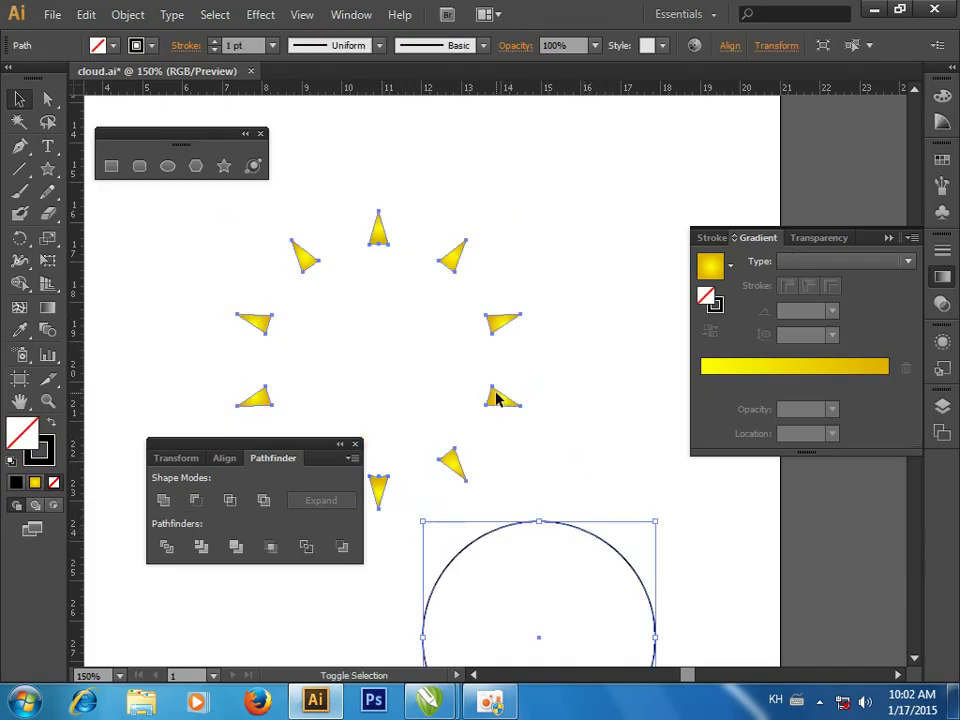
left_click(729, 46)
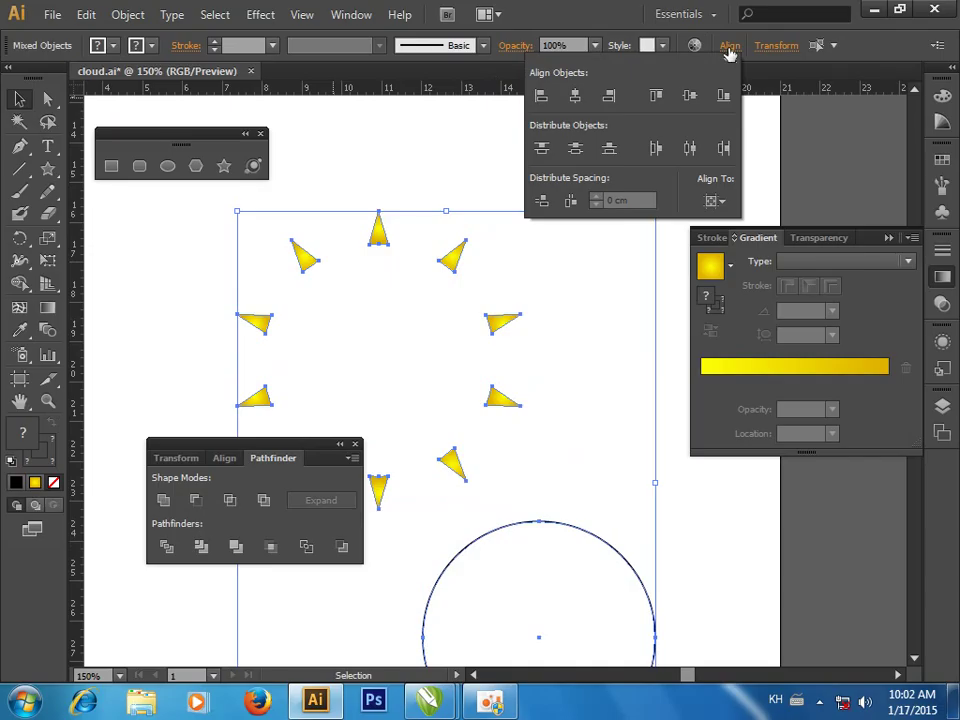
Centre the circle copy on the yellow rays and shrink it to fit inside them.
left_click(575, 95)
left_click(689, 95)
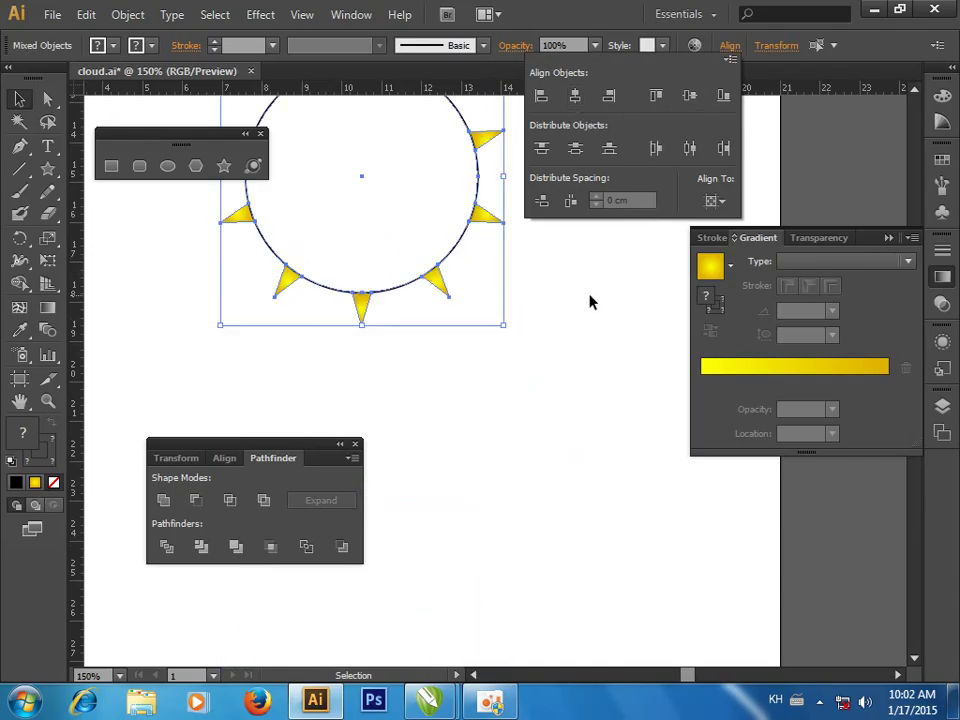
left_click(570, 240)
left_click_drag(561, 195, 568, 338)
left_click(446, 232)
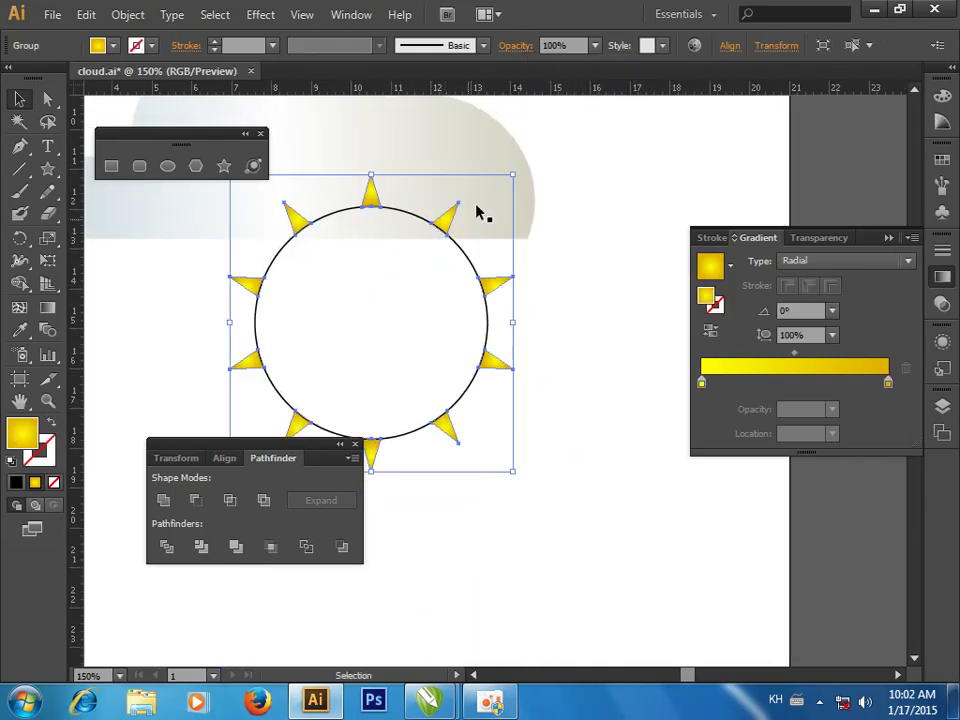
left_click(560, 255)
left_click(471, 268)
left_click_drag(487, 207, 474, 218)
left_click(563, 317)
Move the new sun down below the cloud and select its circle alone.
left_click(480, 313)
left_click(501, 326)
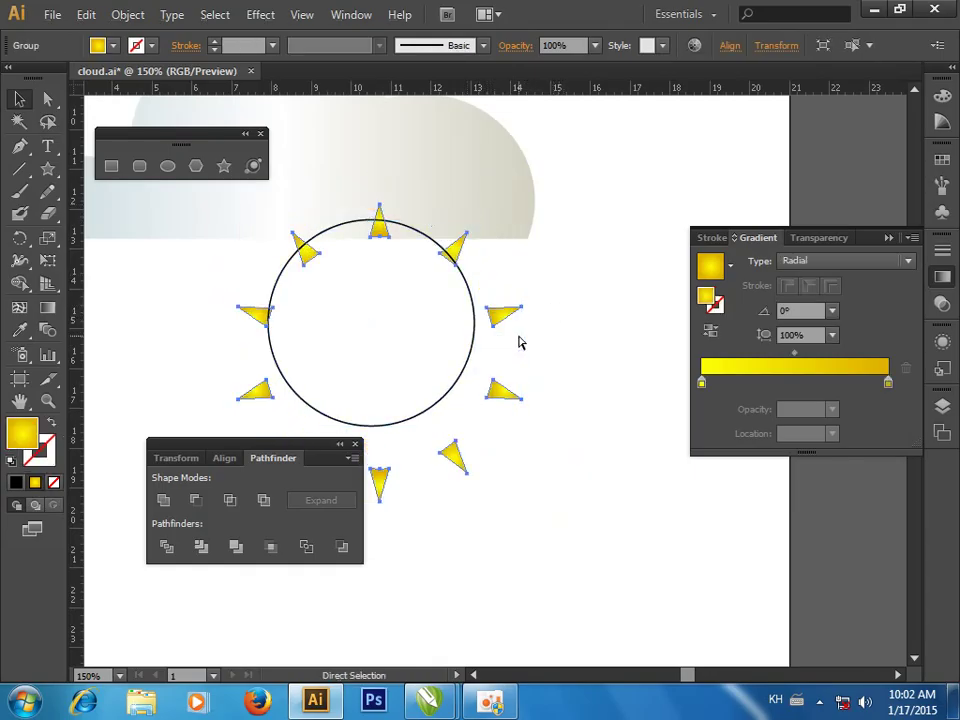
left_click(525, 413)
left_click(476, 343)
mouse_move(489, 286)
left_mouse_down()
mouse_move(516, 372)
mouse_move(540, 304)
left_mouse_up()
left_click(553, 336, "ctrl+alt")
left_click(512, 336, "ctrl+alt")
left_click(395, 350)
left_click(418, 382)
left_click(19, 330)
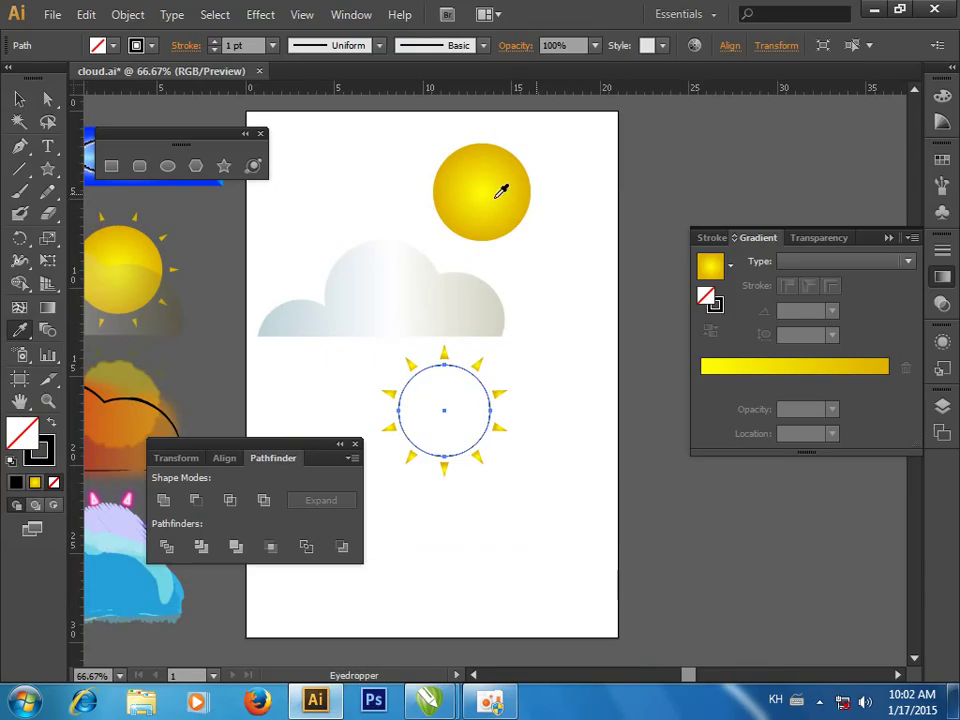
Copy the top sun's yellow radial gradient onto the circle and delete the spare yellow circle.
left_click(505, 205)
left_click(19, 99)
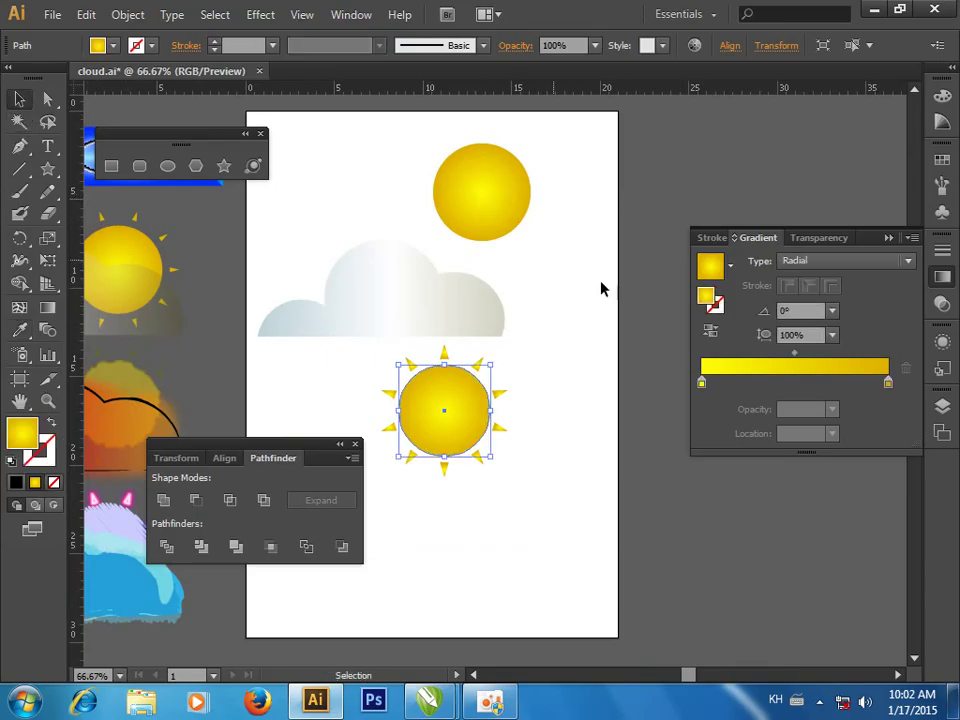
left_click(590, 425)
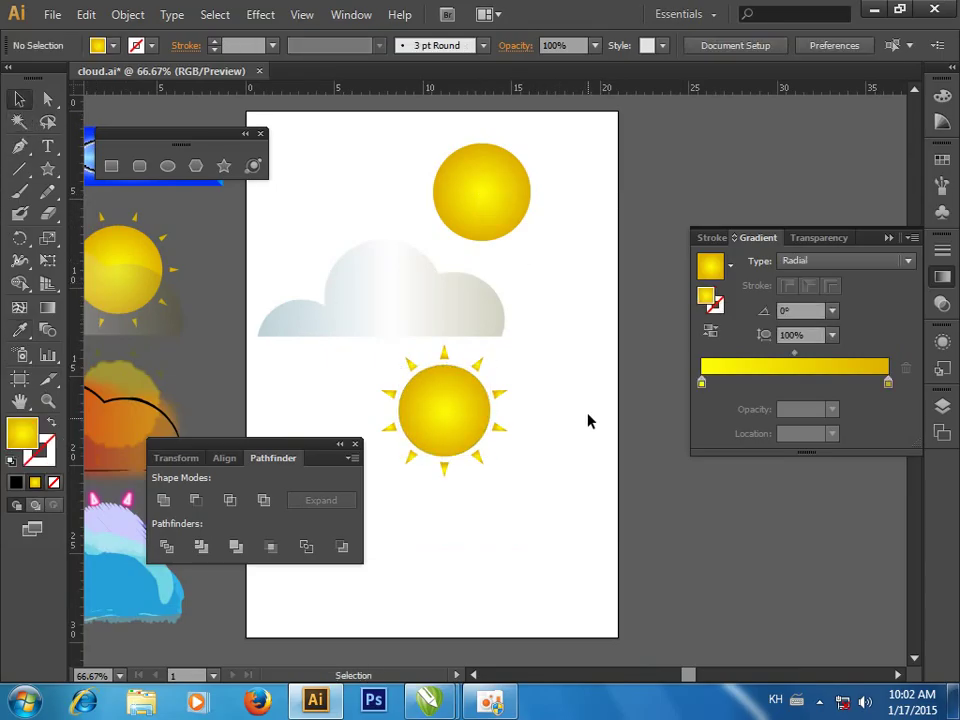
left_click(495, 218)
key("Delete")
Send the whole new sun to the back so it sits behind the cloud.
mouse_move(553, 401)
left_mouse_down()
mouse_move(471, 444)
mouse_move(560, 421)
mouse_move(599, 251)
left_mouse_up()
right_click(599, 251)
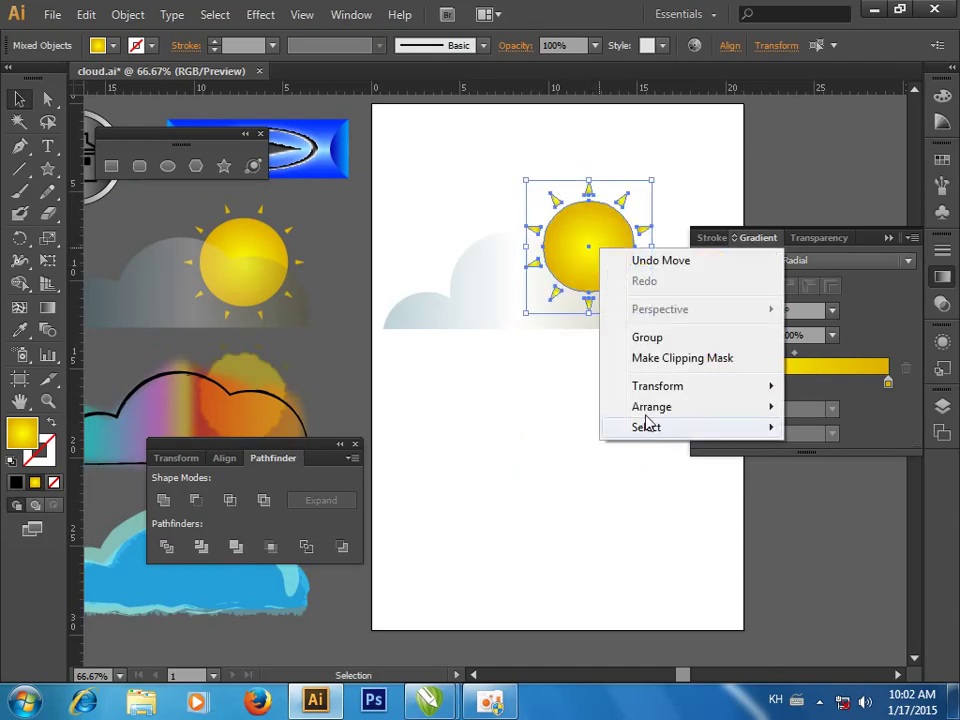
mouse_move(652, 407)
left_click(470, 470)
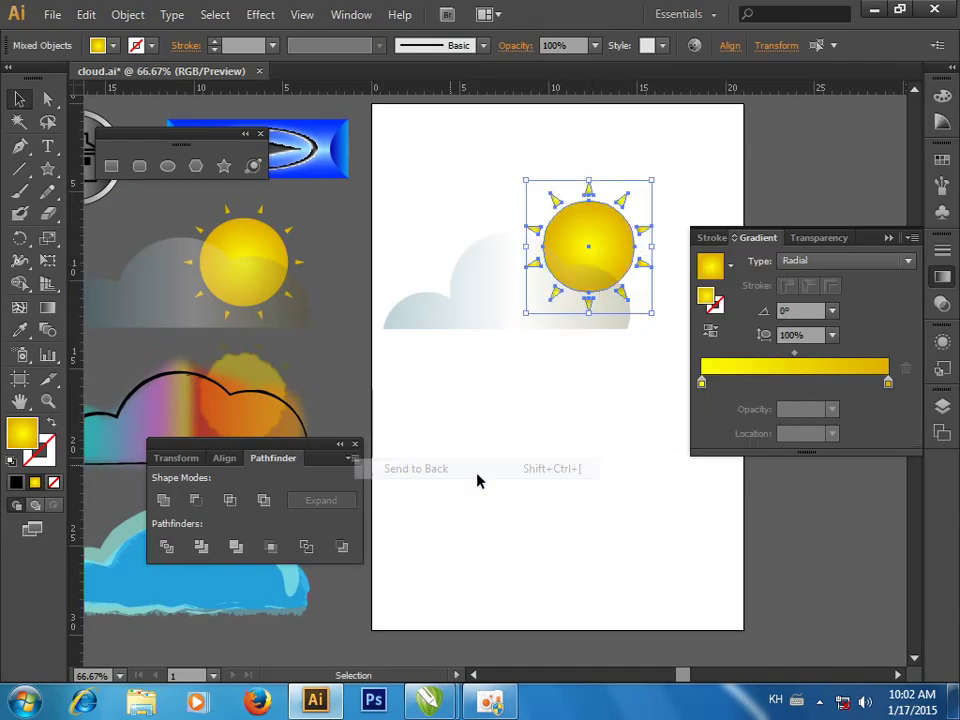
left_click(618, 511)
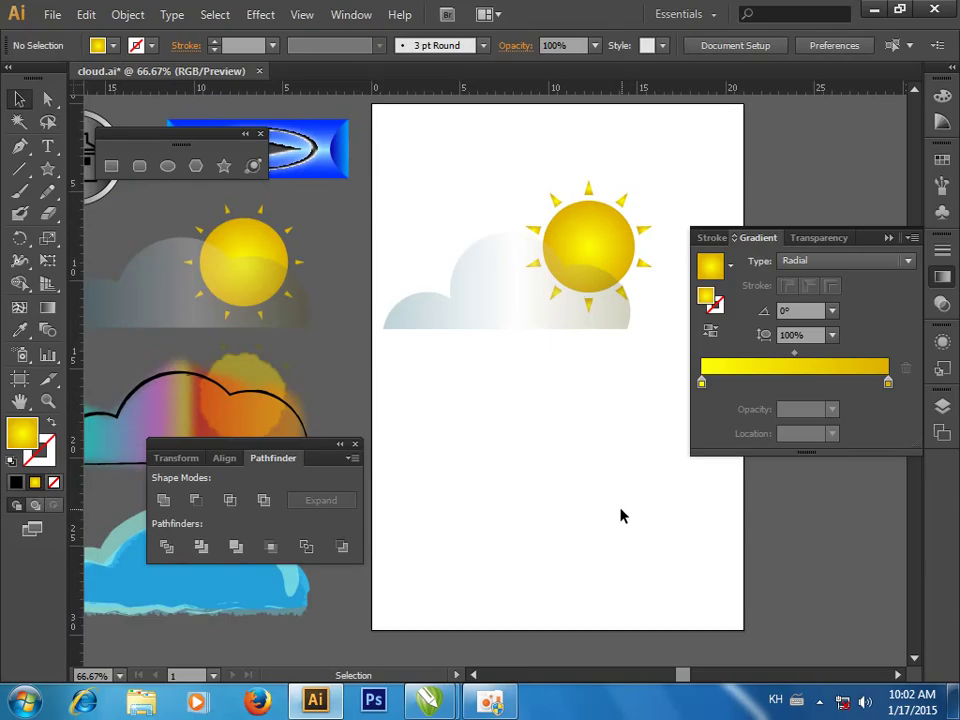
left_click_drag(257, 357, 366, 349)
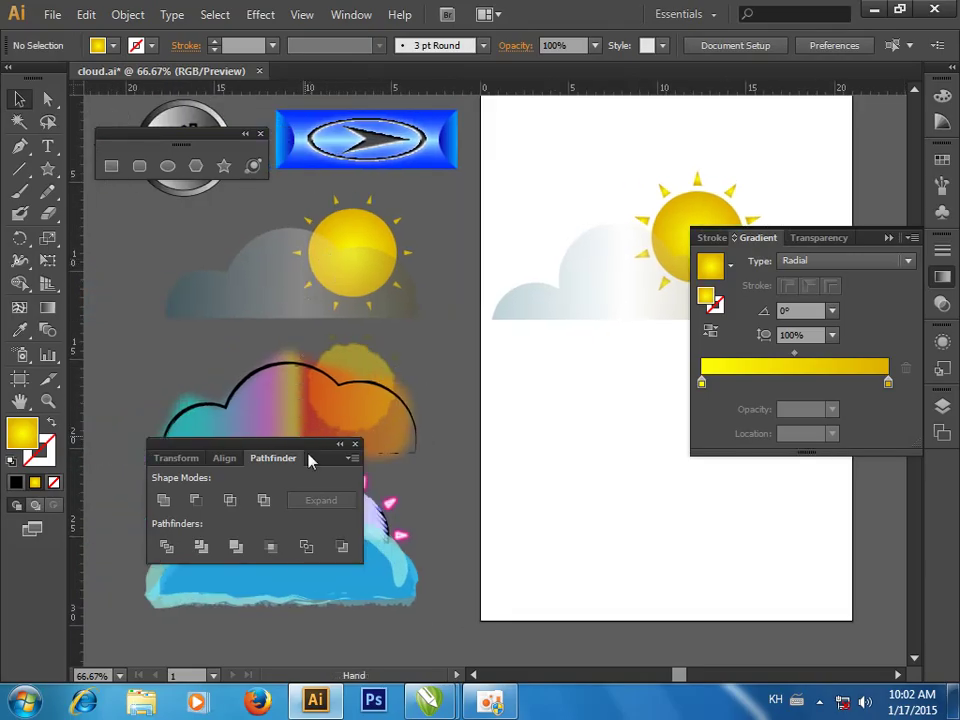
Duplicate the cloud and sun twice, stacking three copies vertically.
left_click_drag(513, 399, 396, 317)
left_click_drag(473, 203, 516, 293)
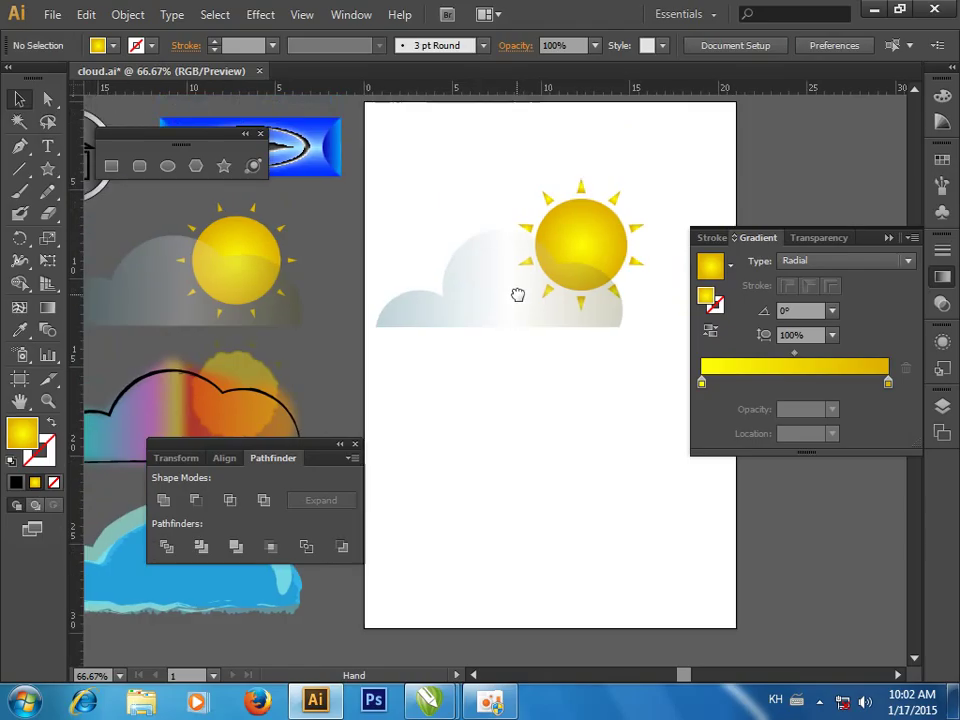
mouse_move(484, 186)
left_mouse_down()
mouse_move(563, 275)
mouse_move(591, 217)
mouse_move(598, 382)
left_mouse_up()
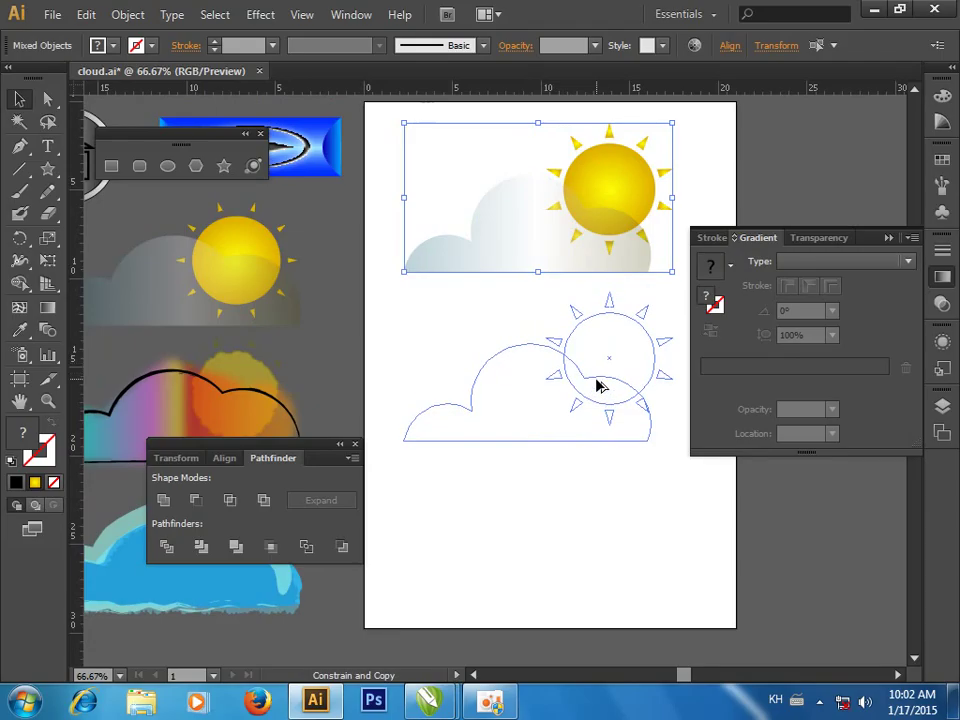
left_click_drag(594, 437, 597, 548)
left_click(664, 542)
Close the floating Transform/Align/Pathfinder panel.
left_click_drag(649, 364, 589, 371)
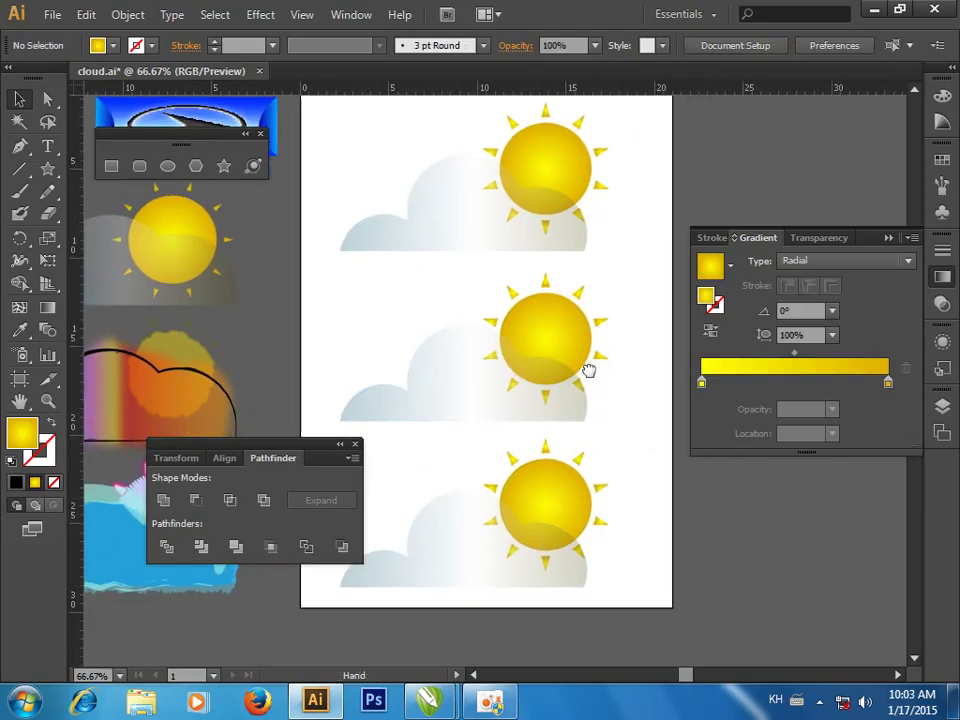
left_click_drag(589, 183, 593, 209)
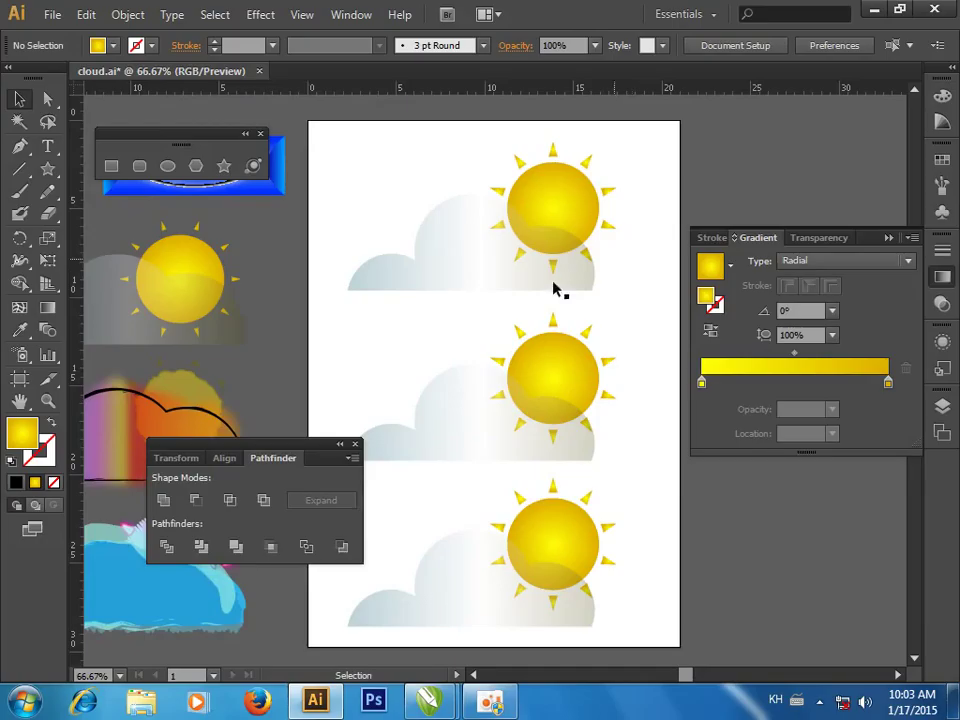
left_click(355, 444)
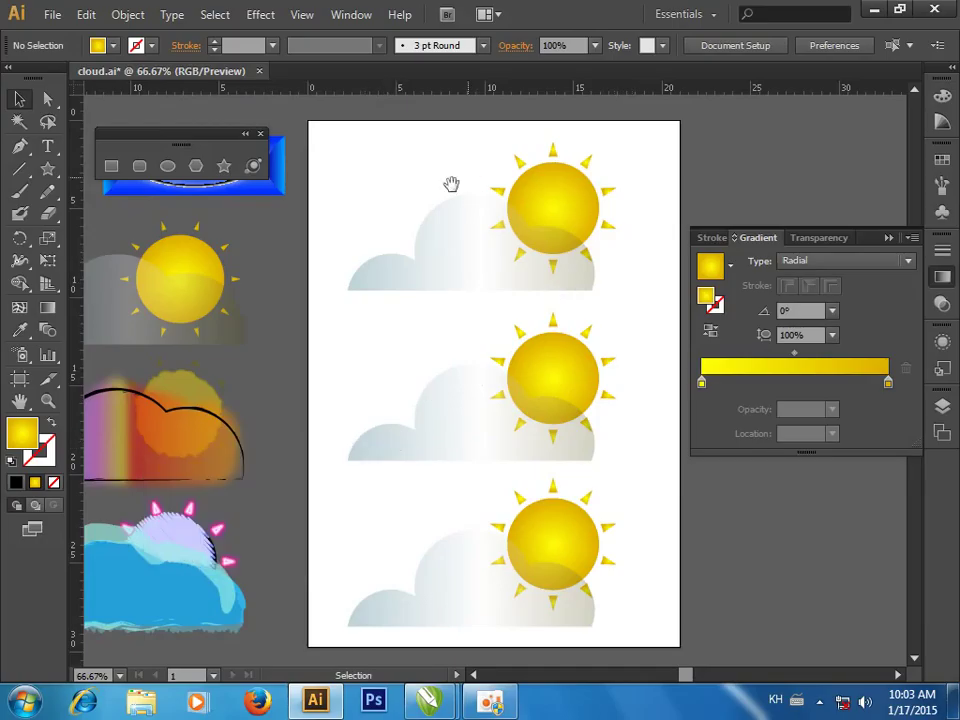
left_click_drag(525, 189, 508, 200)
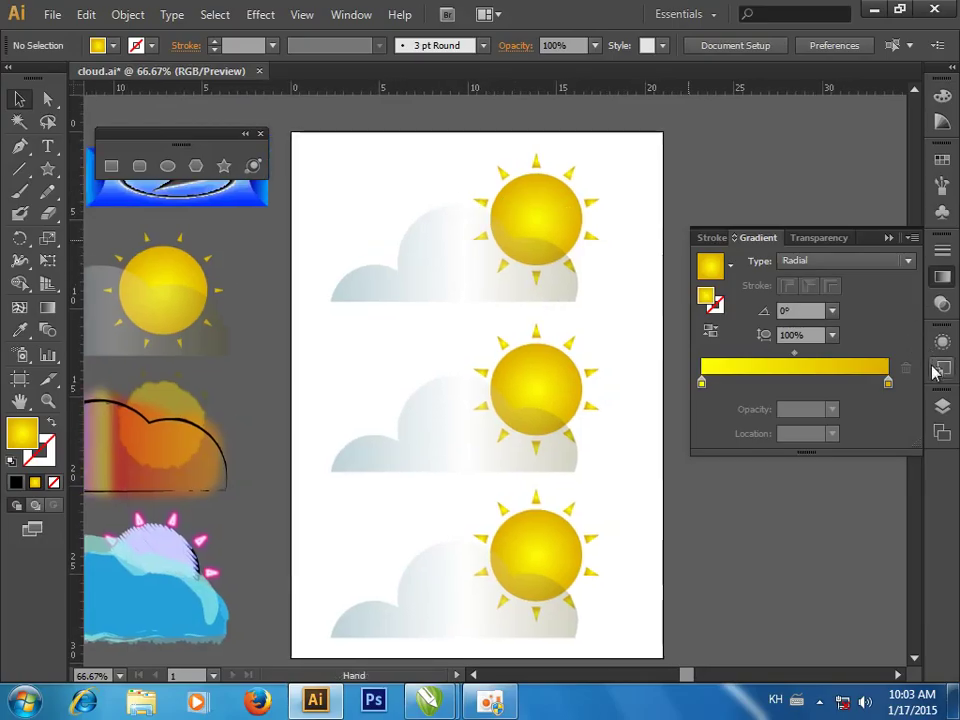
Open the Graphic Styles panel and give the middle sun a pale fuzzy yellow style.
left_click(362, 15)
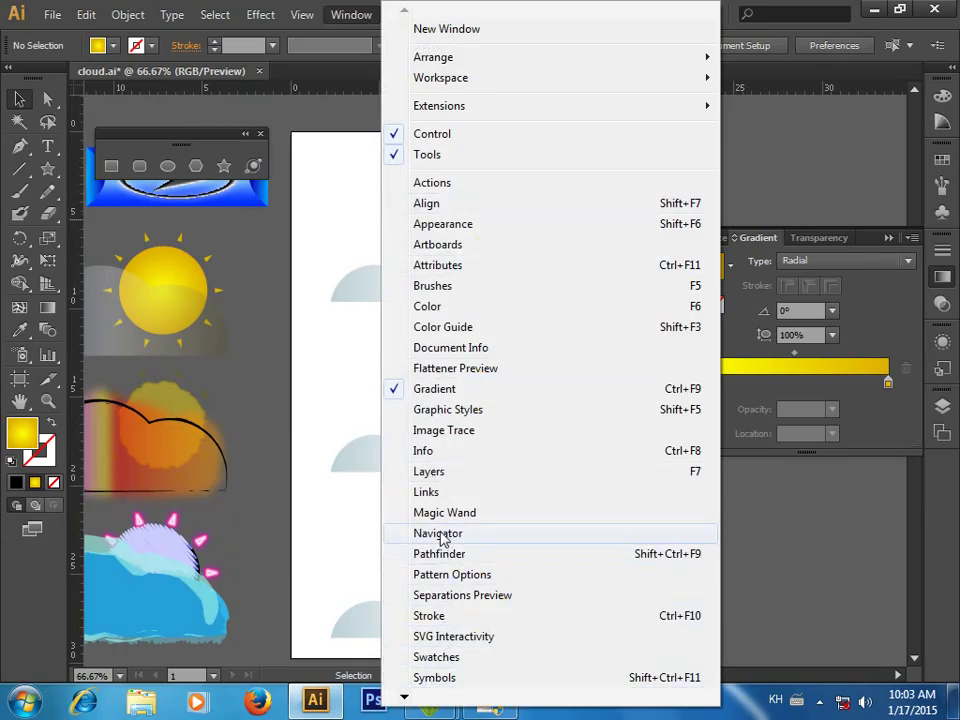
left_click(459, 415)
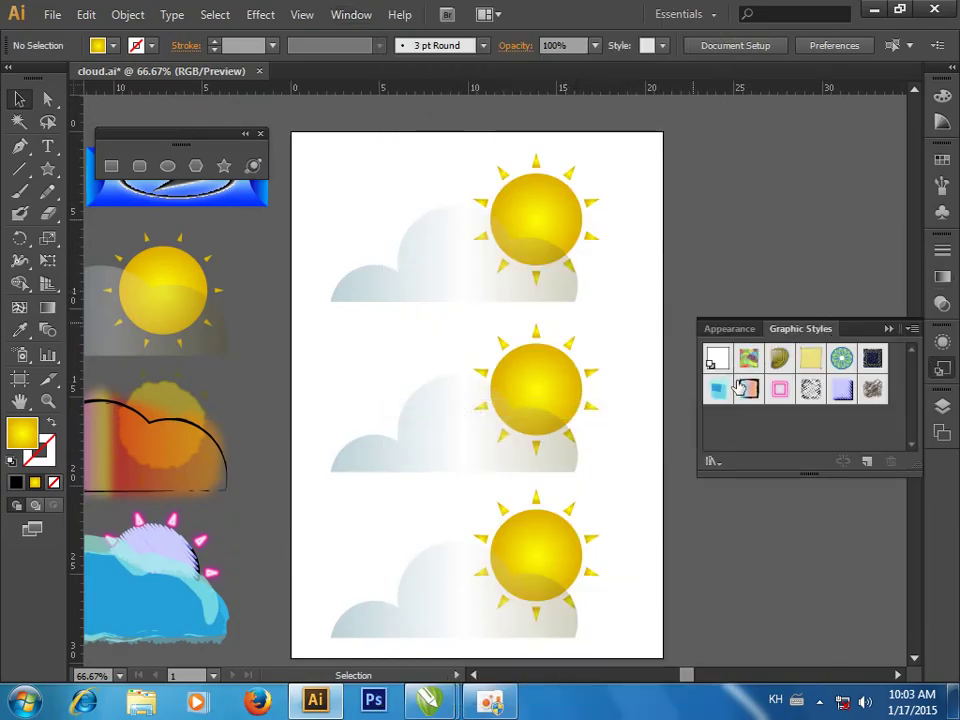
left_click_drag(441, 287, 553, 253)
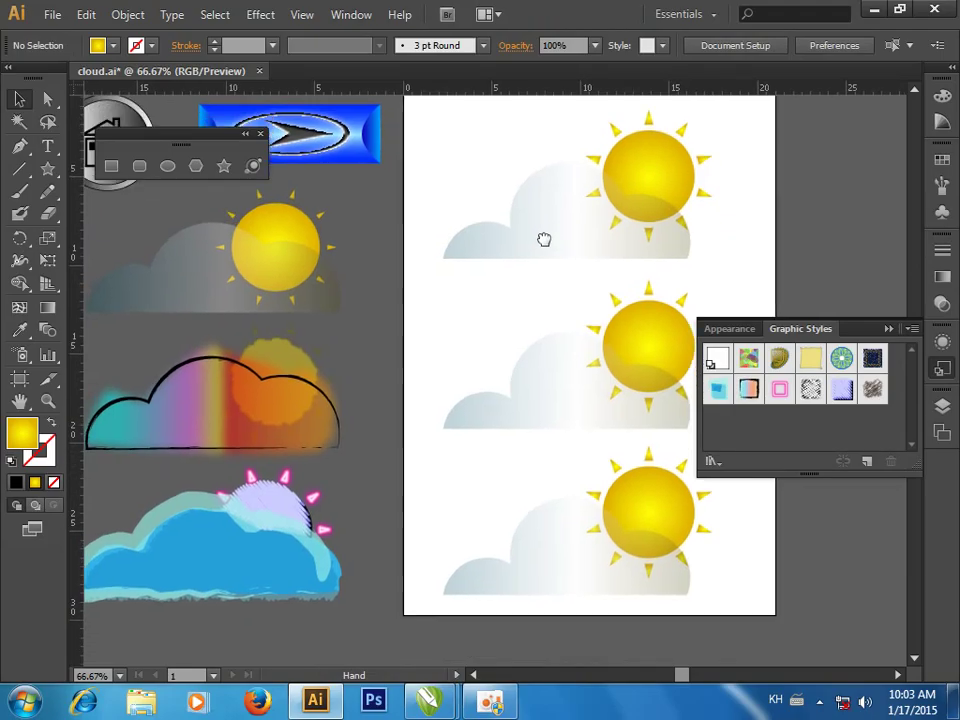
left_click(650, 188)
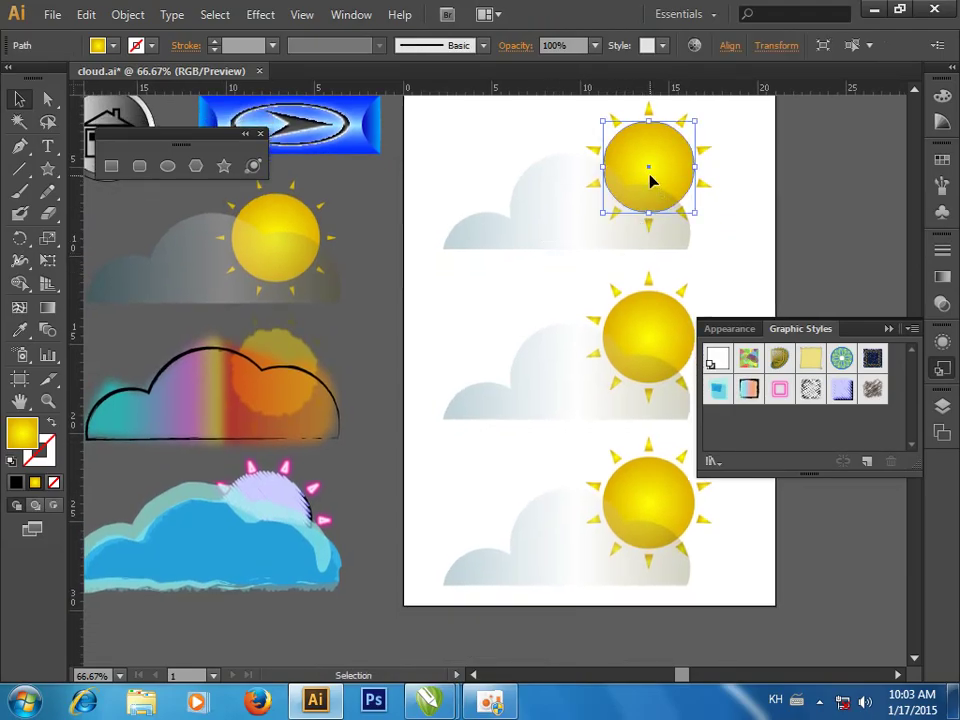
left_click(643, 312)
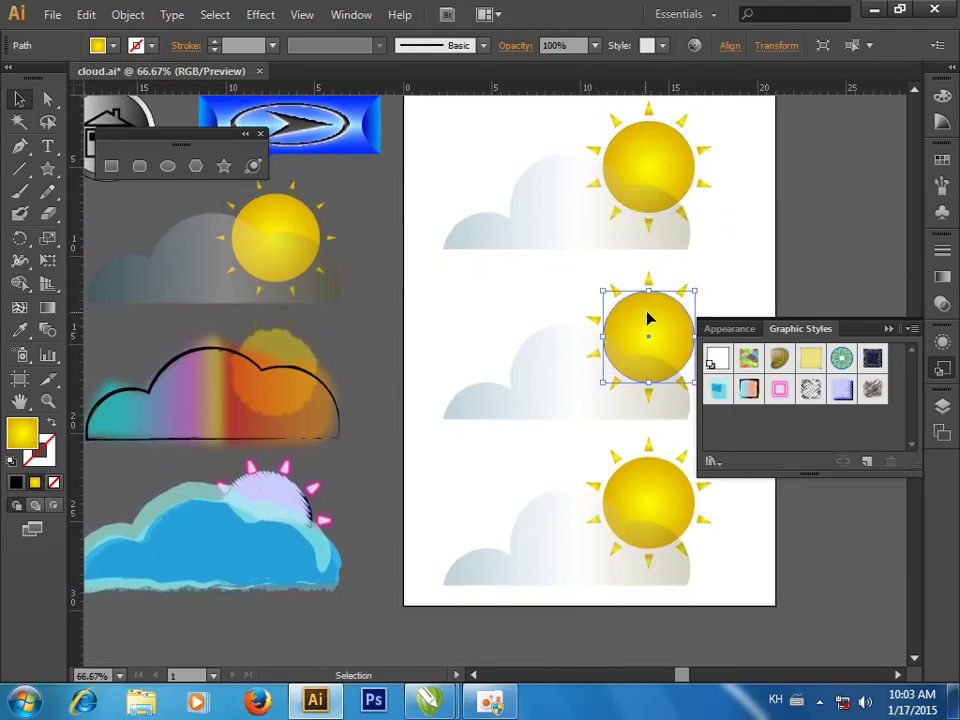
left_click(810, 357)
left_click(743, 272)
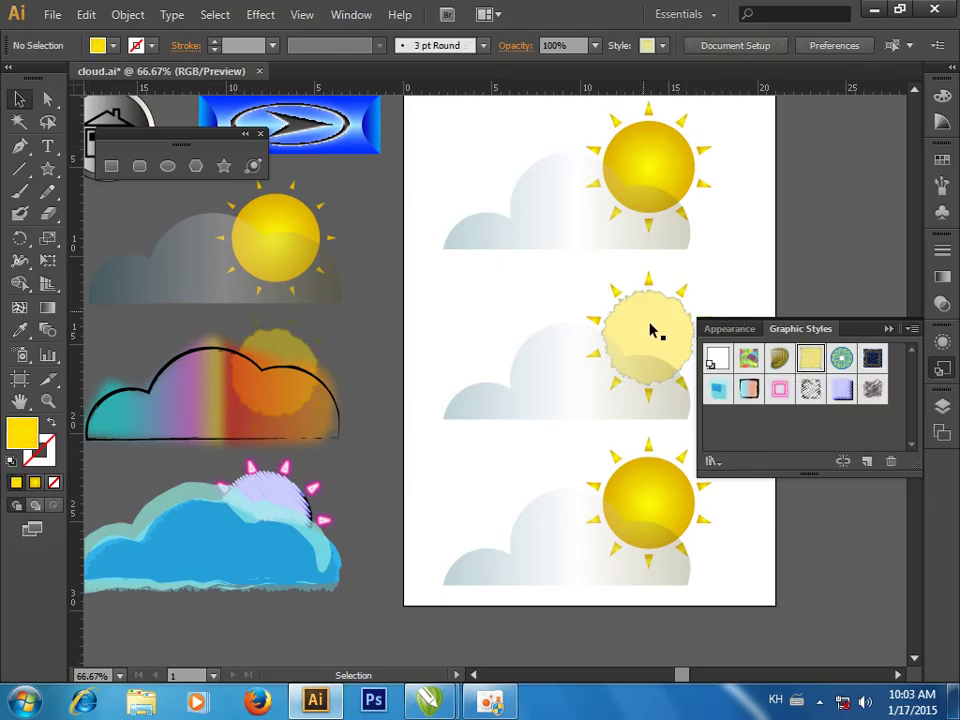
Give the middle cloud the rainbow-gradient style with a black outline.
left_click(688, 297)
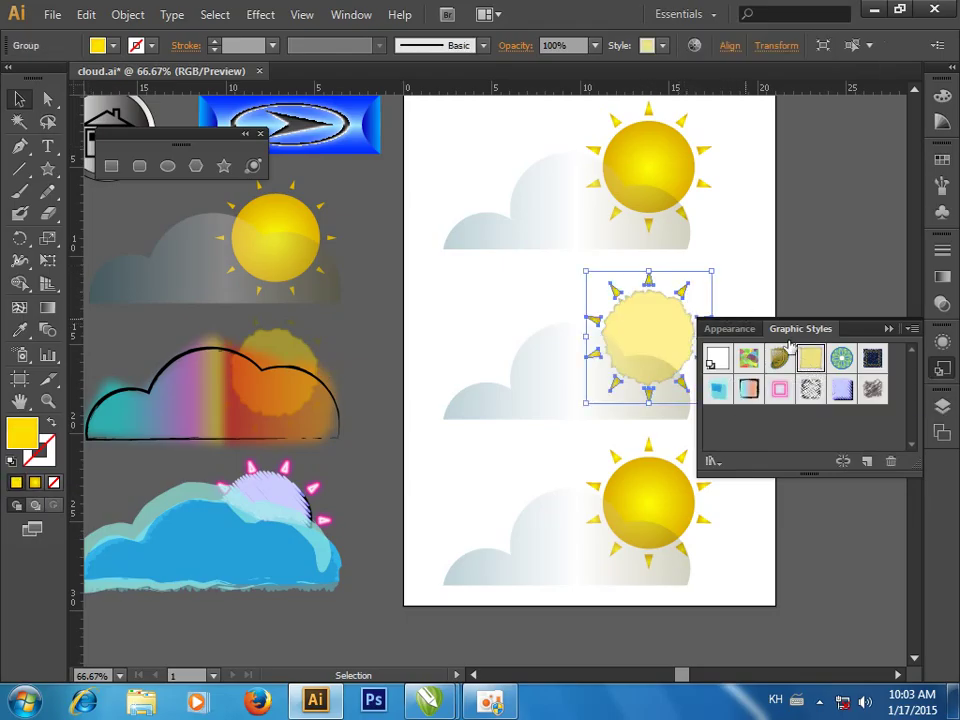
left_click(712, 330)
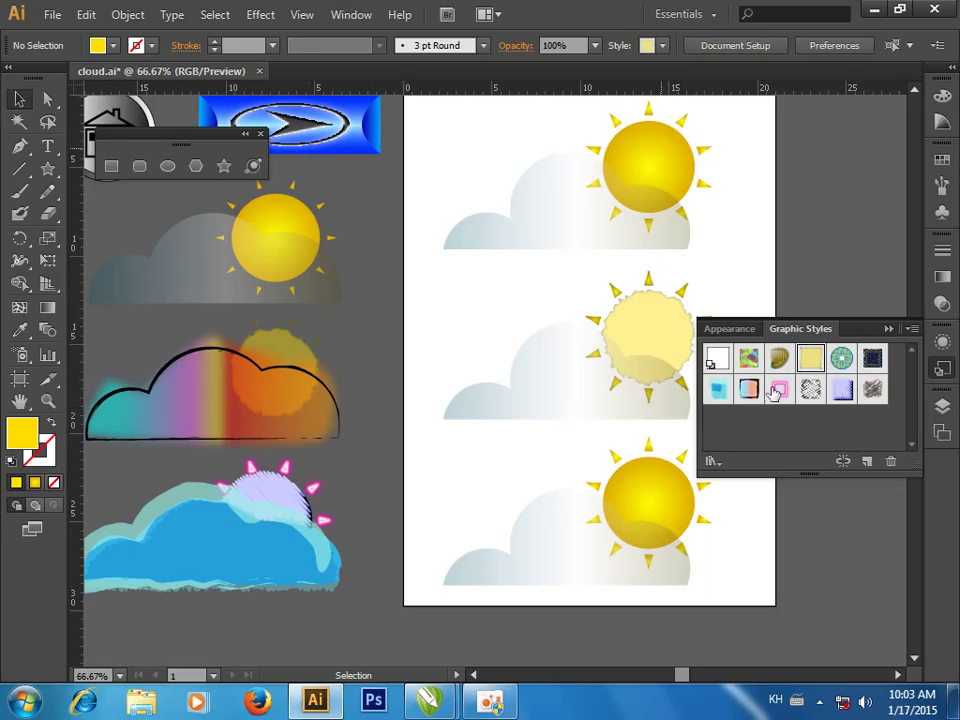
left_click(546, 405)
left_click(750, 390)
left_click(500, 285)
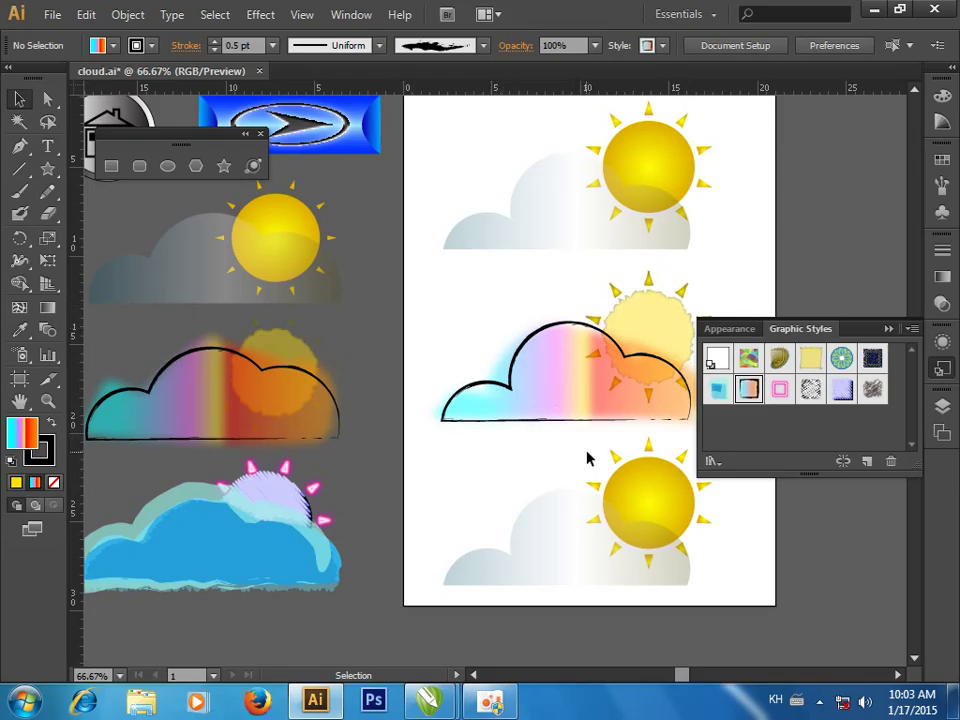
Delete the middle sun's ray group, then undo to restore the rays.
left_click(617, 293)
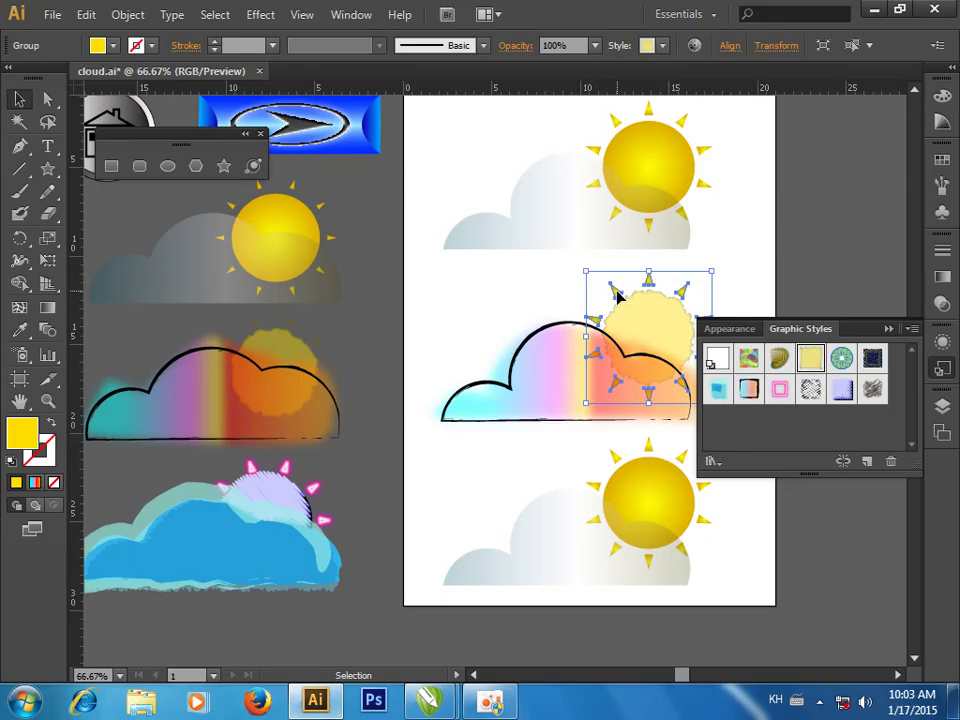
key("Delete")
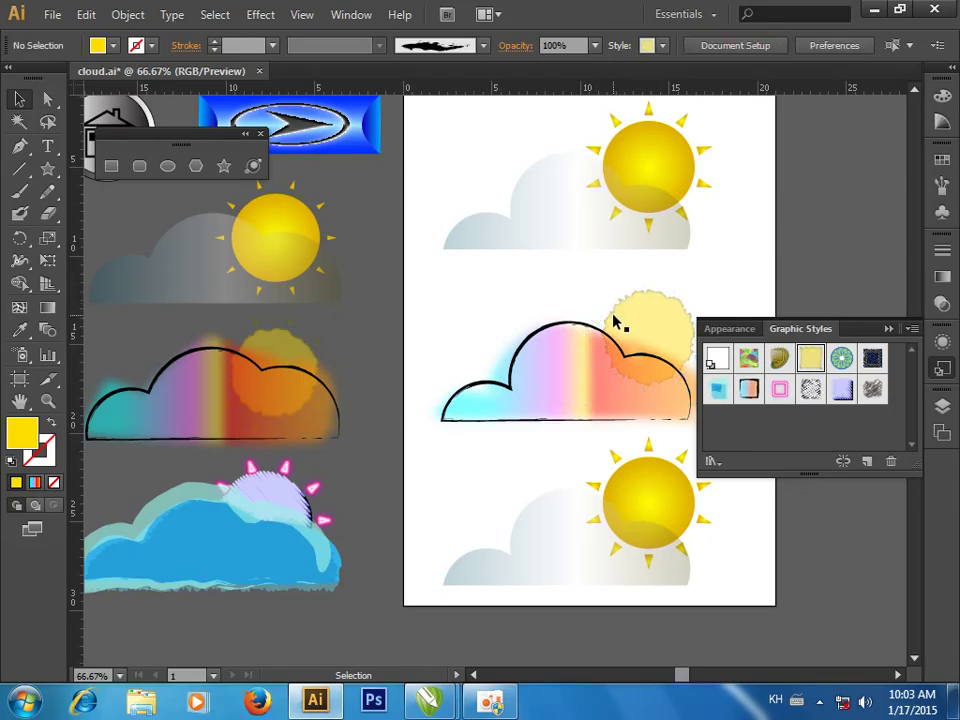
key("ctrl+z")
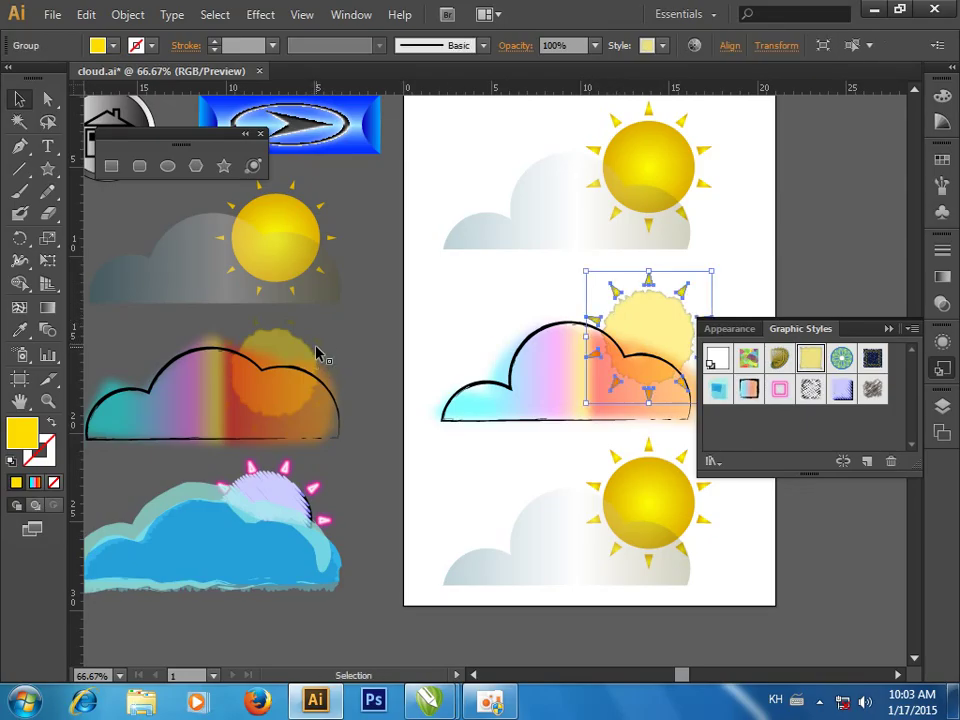
left_click(426, 287)
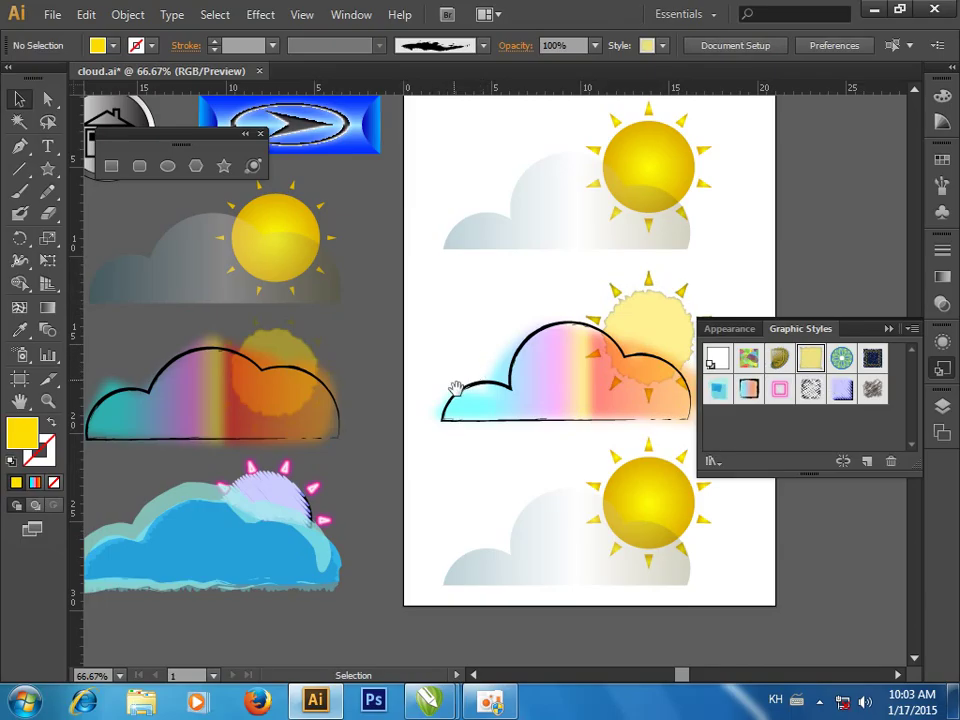
left_click_drag(554, 487, 564, 387)
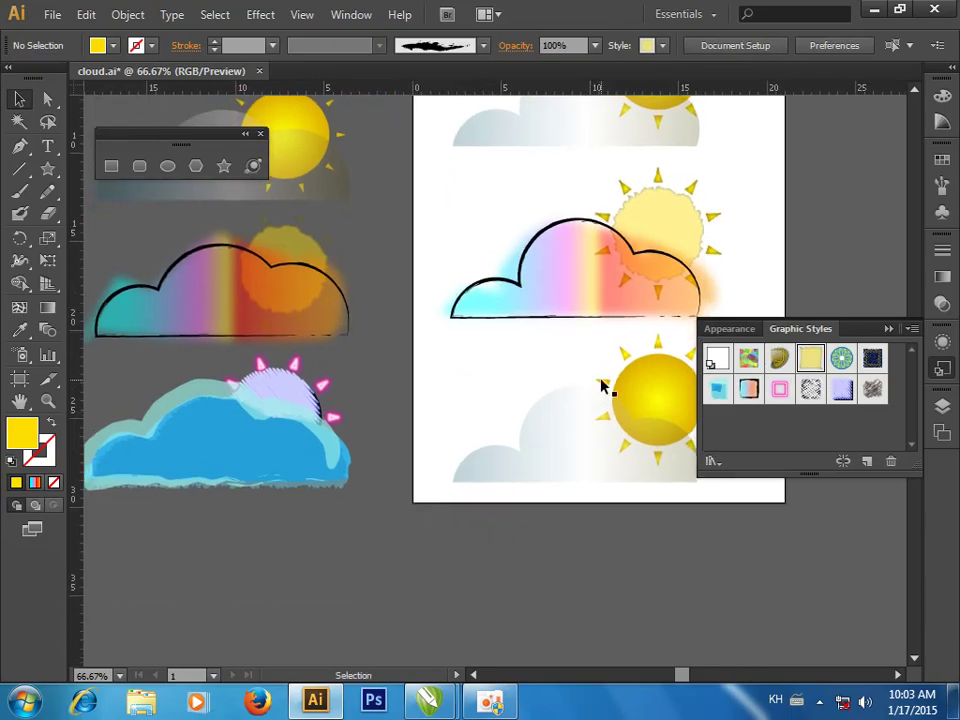
Give the bottom sun pink neon rays and a pale purple hatched circle.
left_click(602, 386)
left_click(775, 392)
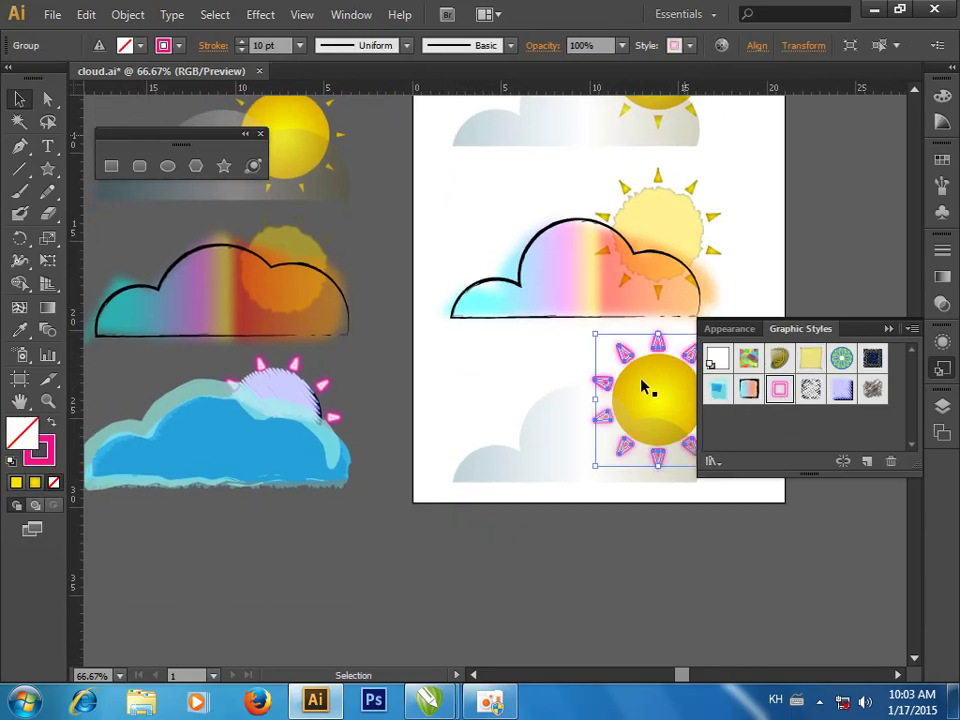
left_click(501, 347)
left_click(639, 381)
left_click(840, 392)
left_click(512, 354)
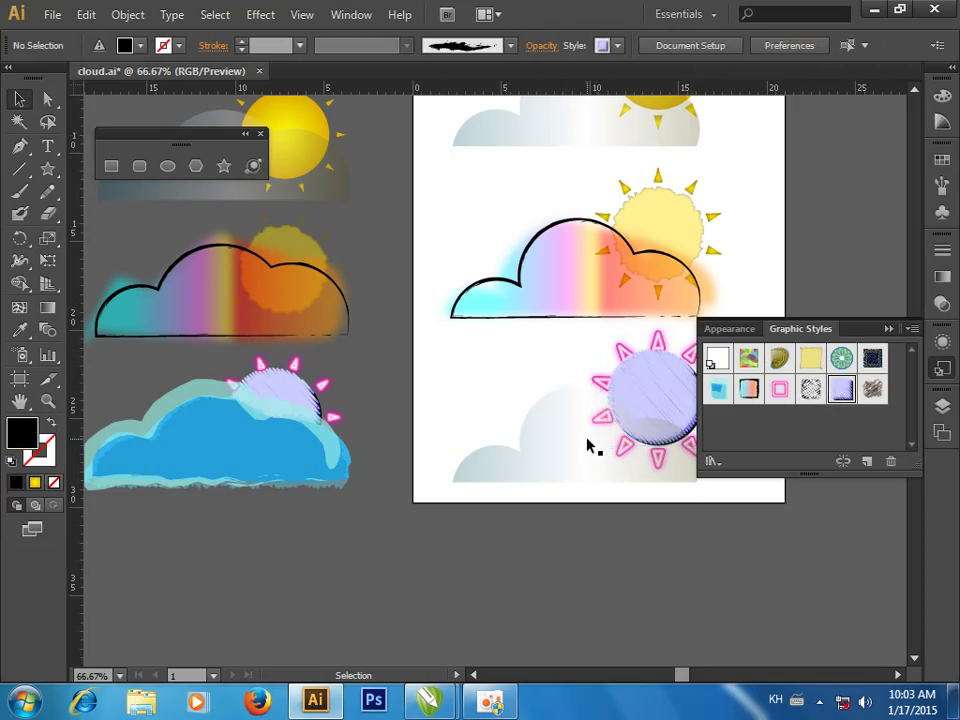
Apply the rough-edged blue style to the bottom cloud.
left_click(616, 447)
left_click(718, 389)
left_click(488, 358)
mouse_move(594, 349)
left_mouse_down()
mouse_move(551, 461)
mouse_move(541, 418)
left_mouse_up()
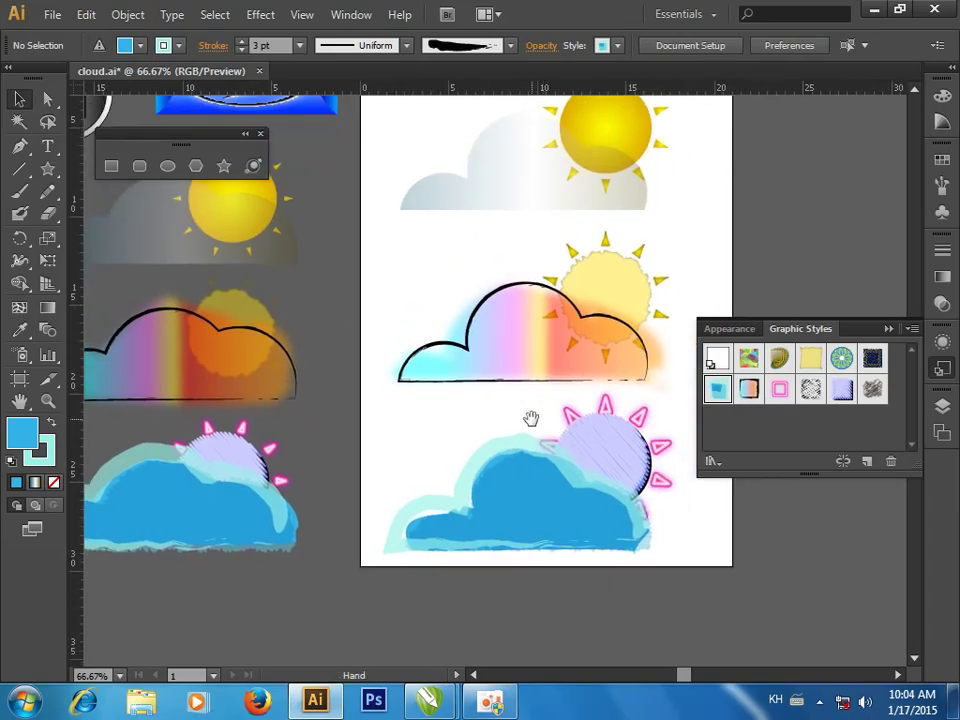
left_click(912, 328)
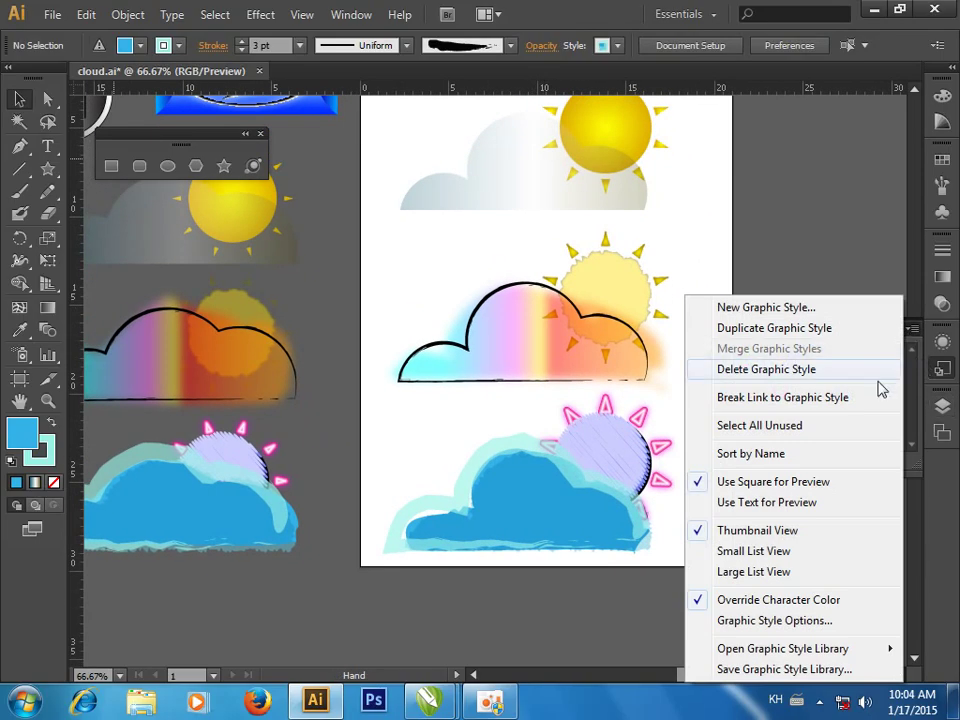
mouse_move(783, 648)
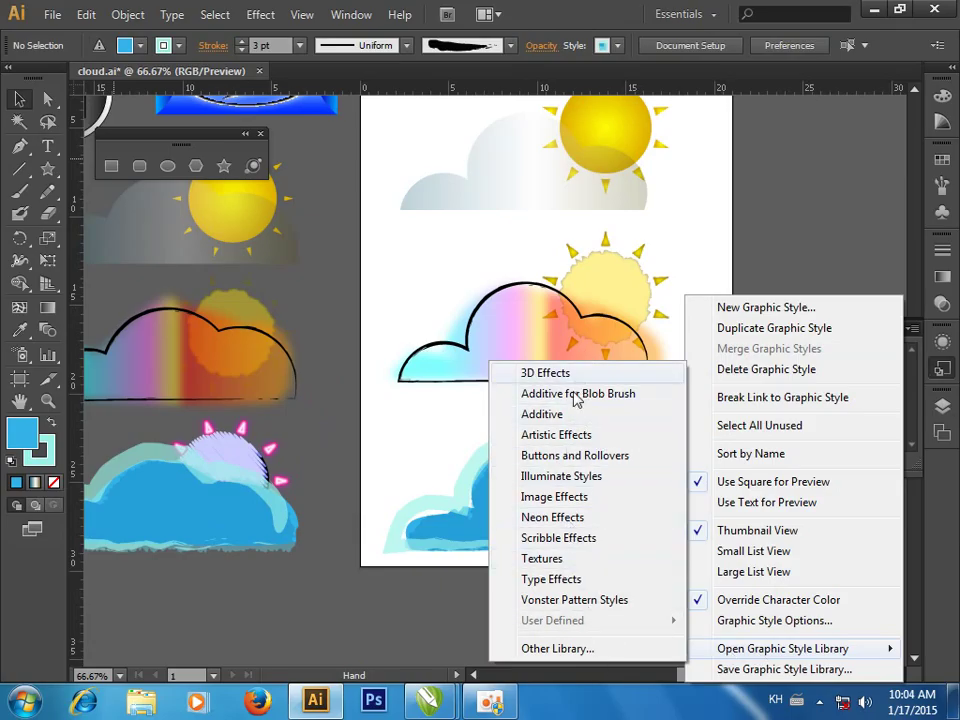
left_click(788, 244)
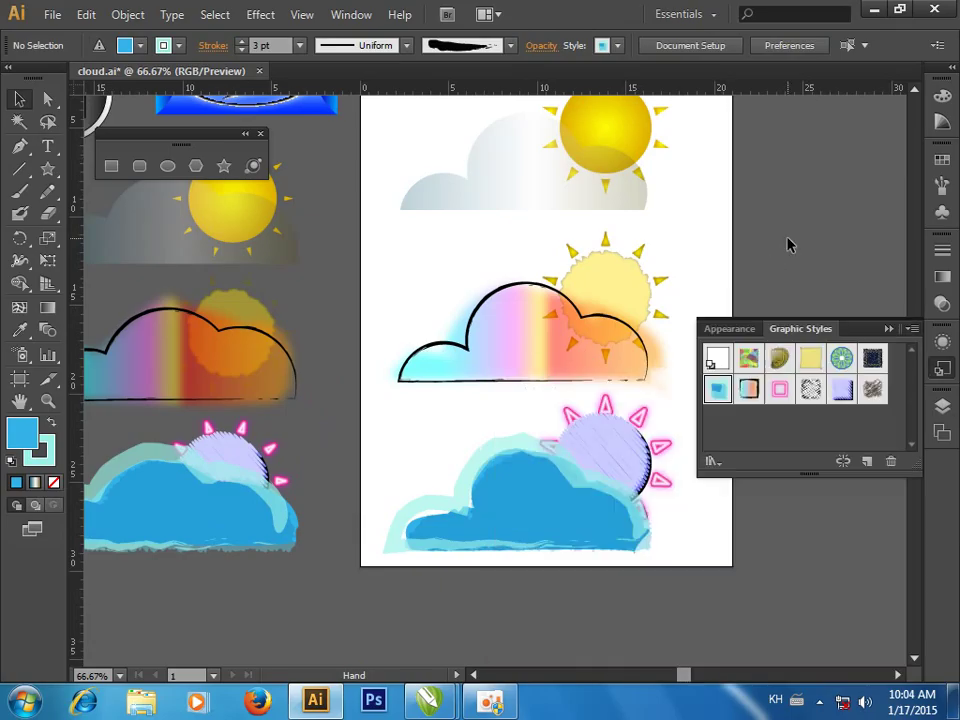
left_click(910, 332)
mouse_move(783, 648)
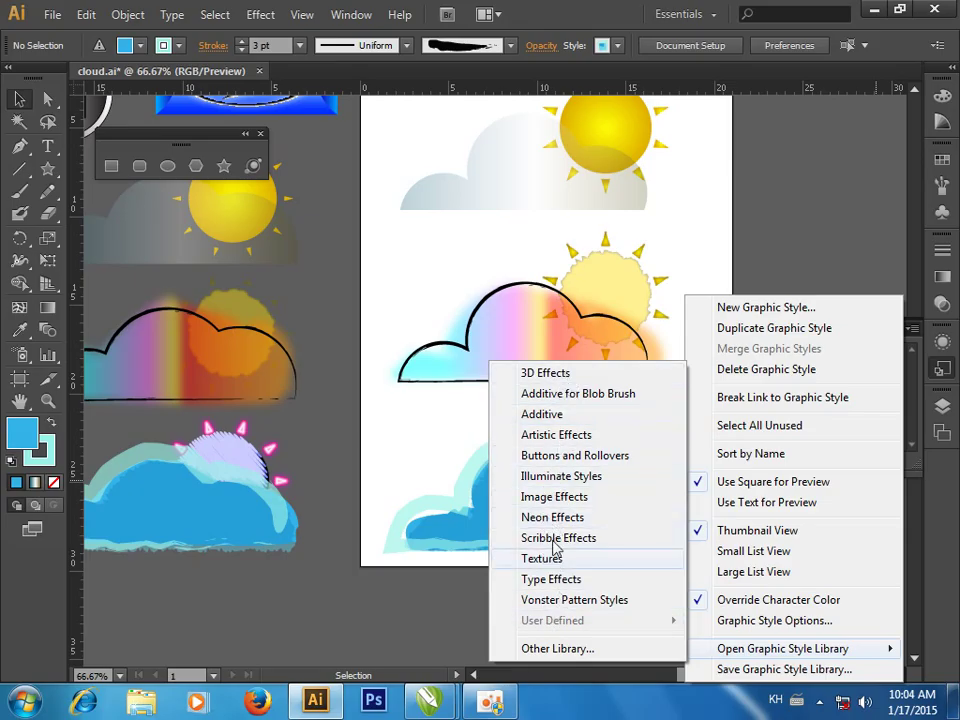
left_click(537, 476)
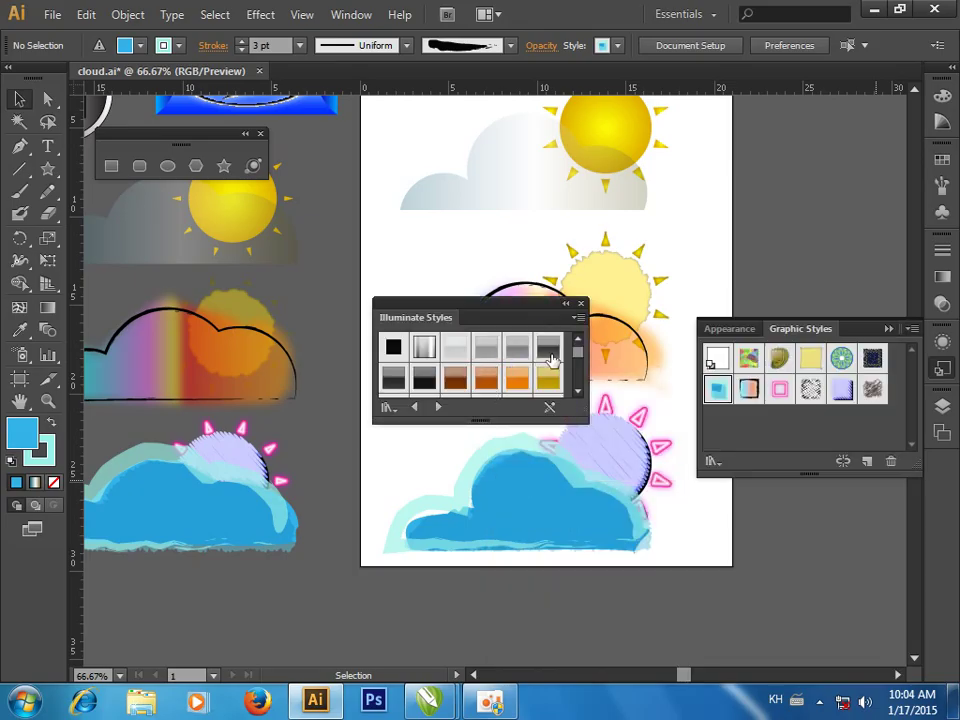
left_click(580, 303)
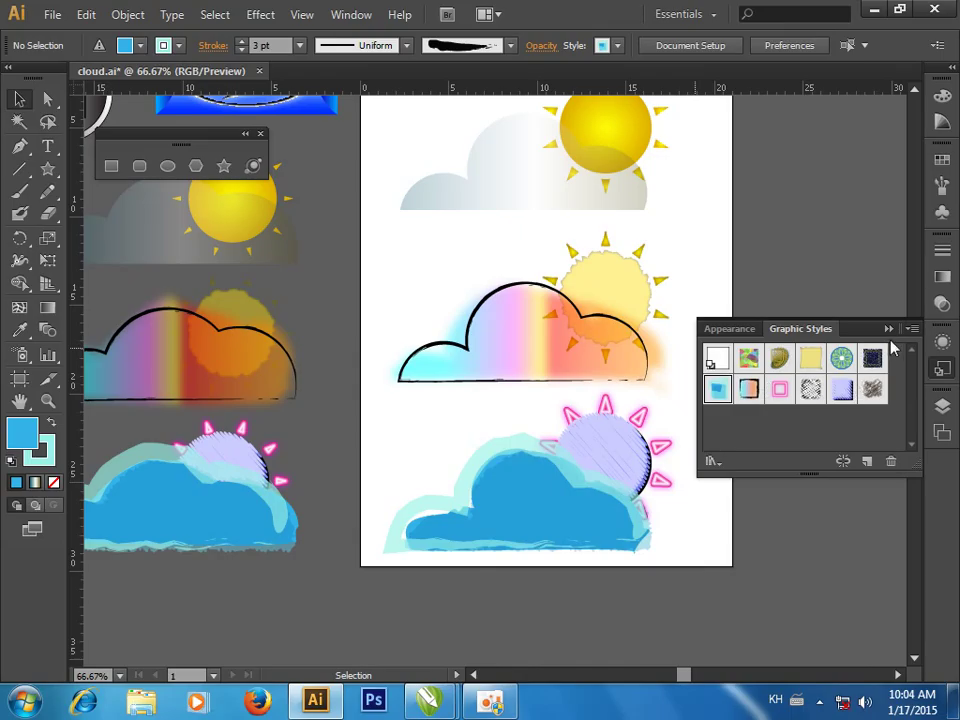
mouse_move(694, 236)
left_mouse_down()
mouse_move(710, 327)
mouse_move(748, 291)
left_mouse_up()
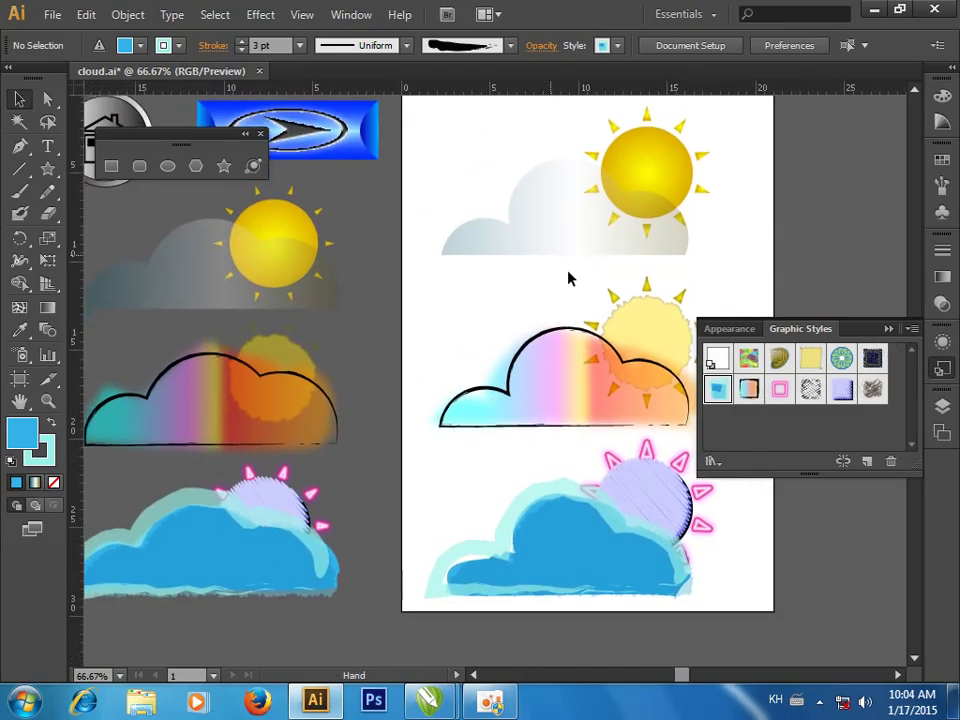
Bring the oCam recorder window in front of the finished cloud artwork.
left_click(490, 702)
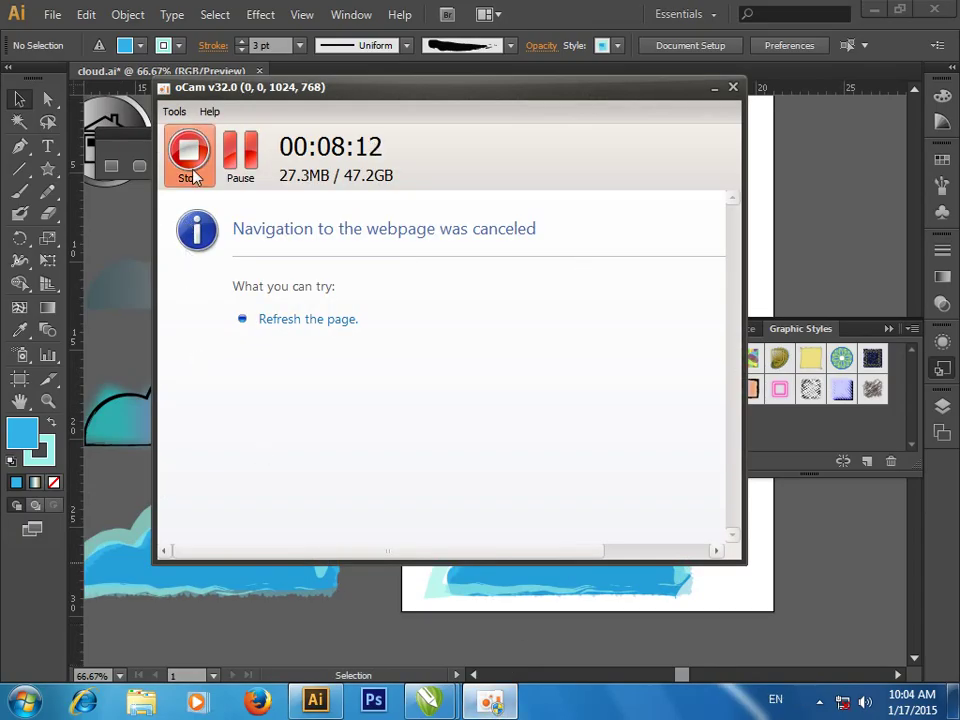